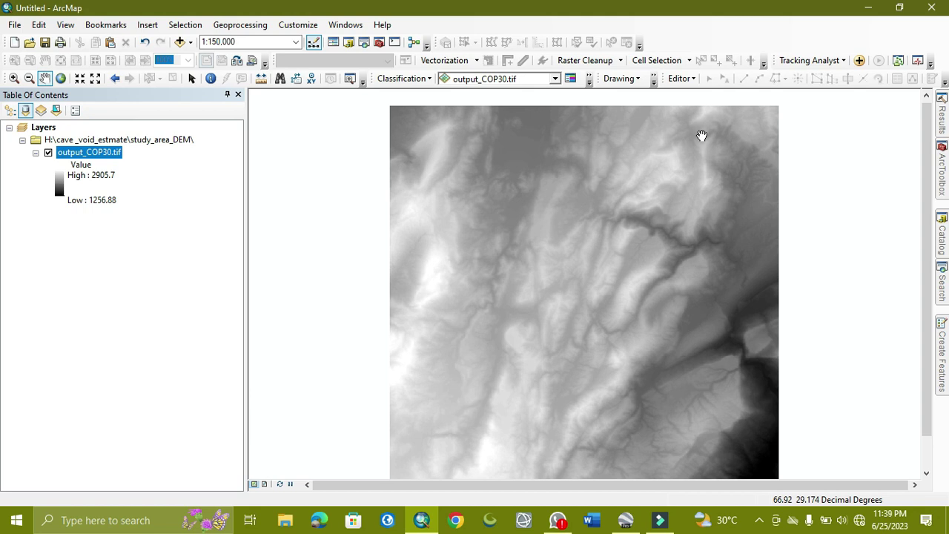
left_click_drag(576, 319, 545, 300)
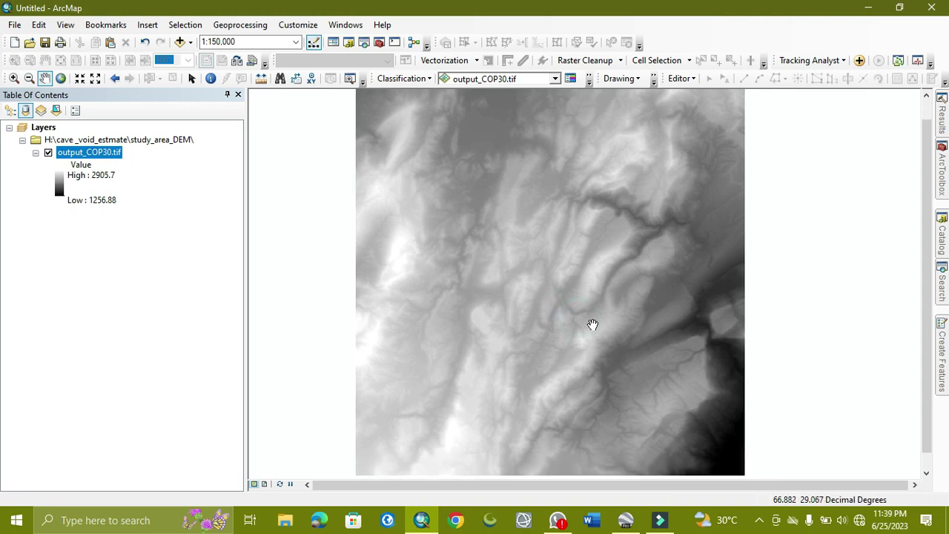
scroll(593, 324, "up", 2)
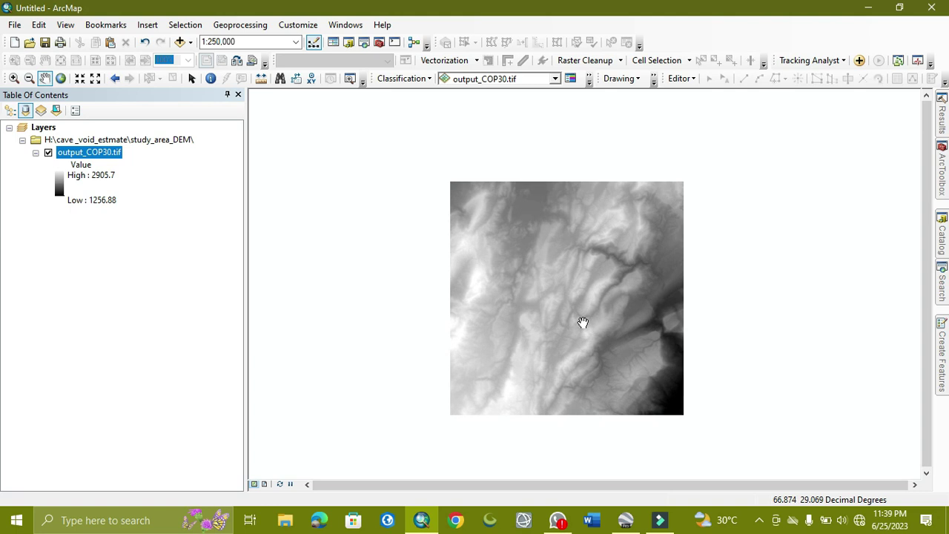
scroll(582, 320, "down", 1)
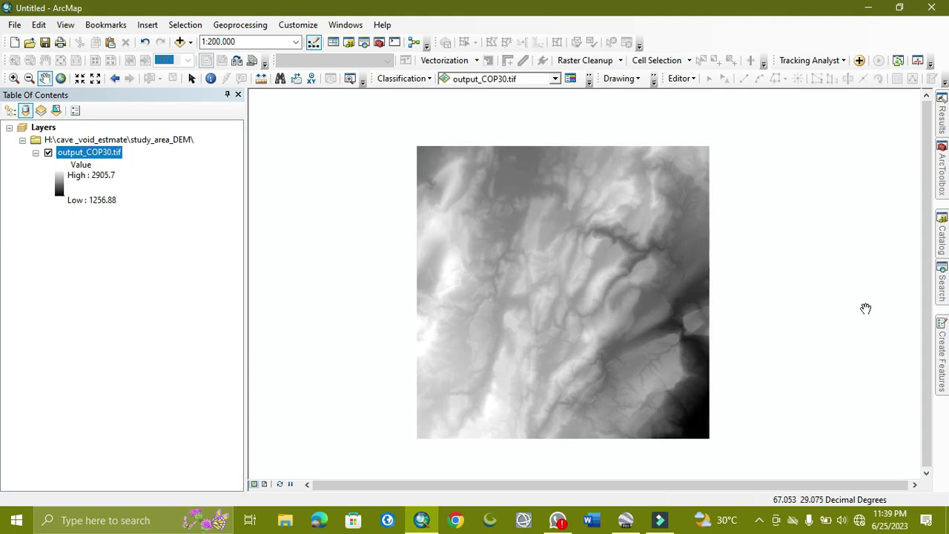
Open the Spatial Analyst Hillshade tool and set output_COP30.tif as the input raster.
left_click(942, 286)
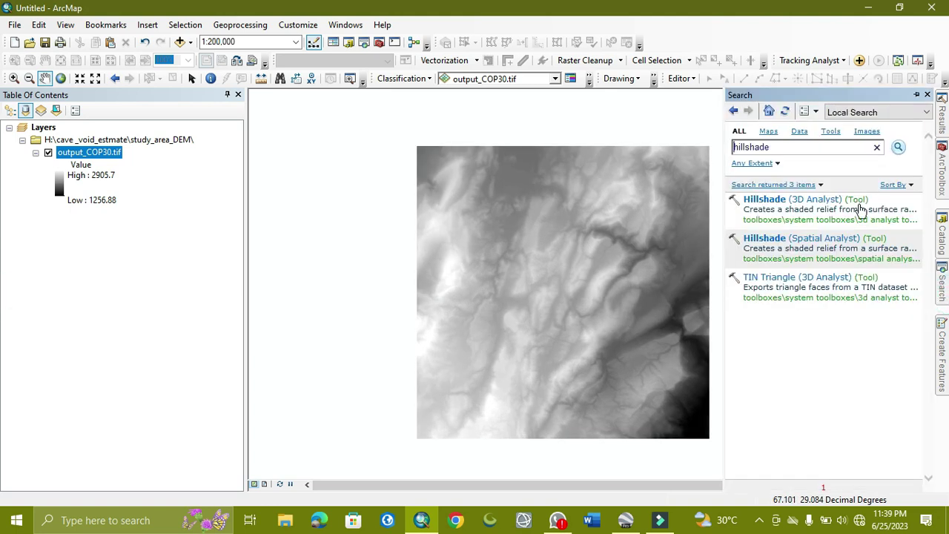
left_click(774, 240)
left_click(774, 240)
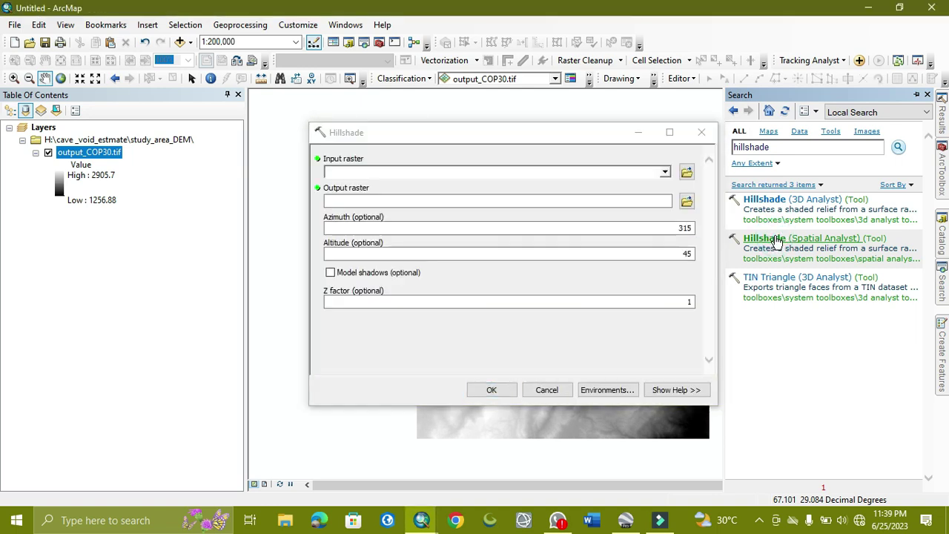
left_click(665, 172)
left_click(379, 185)
For the output raster location, create a new file geodatabase in H:\cave _void_estmate and open it.
left_click(687, 200)
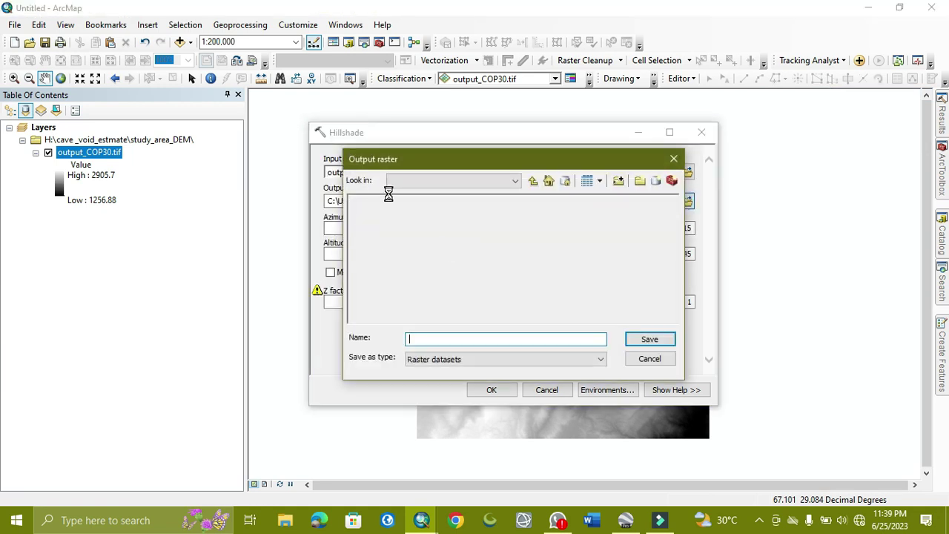
left_click(533, 181)
left_click(533, 181)
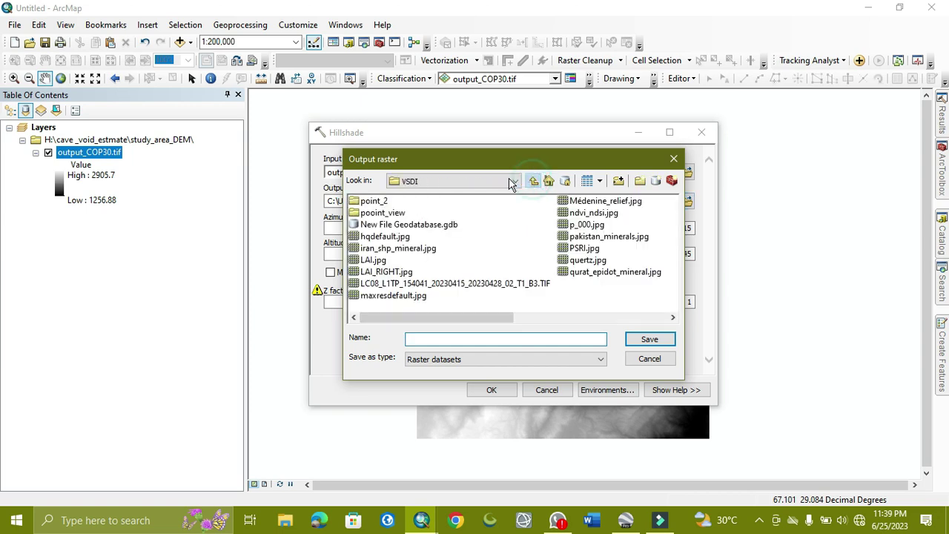
left_click(513, 181)
left_click(430, 228)
left_click(514, 181)
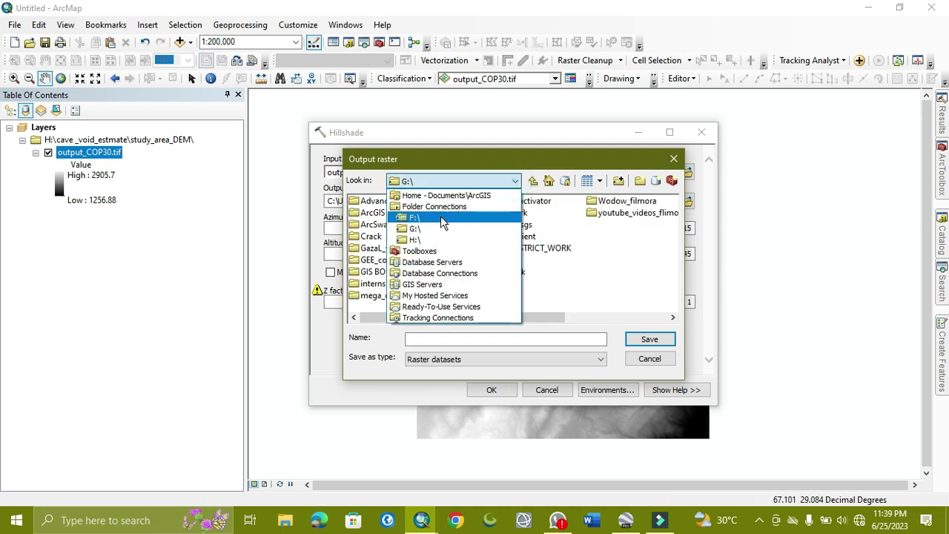
left_click(412, 236)
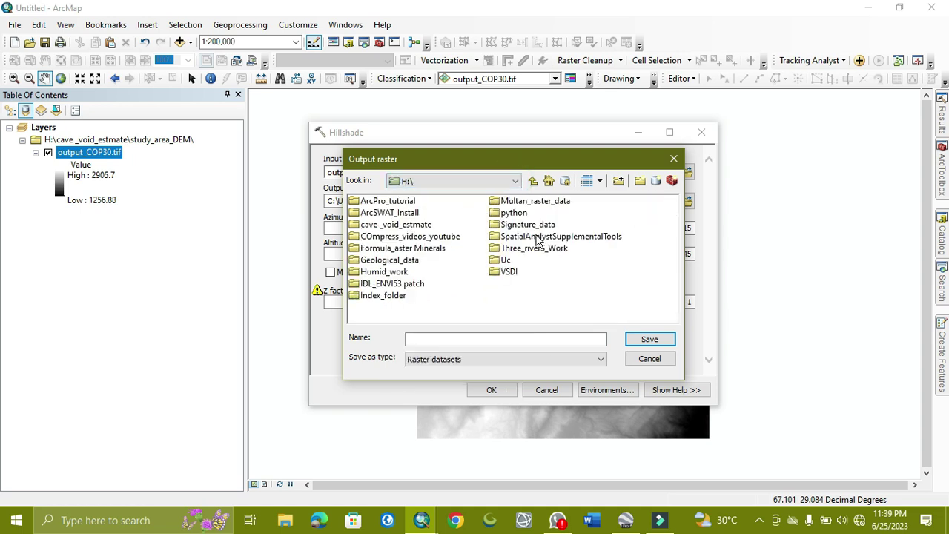
double_click(387, 224)
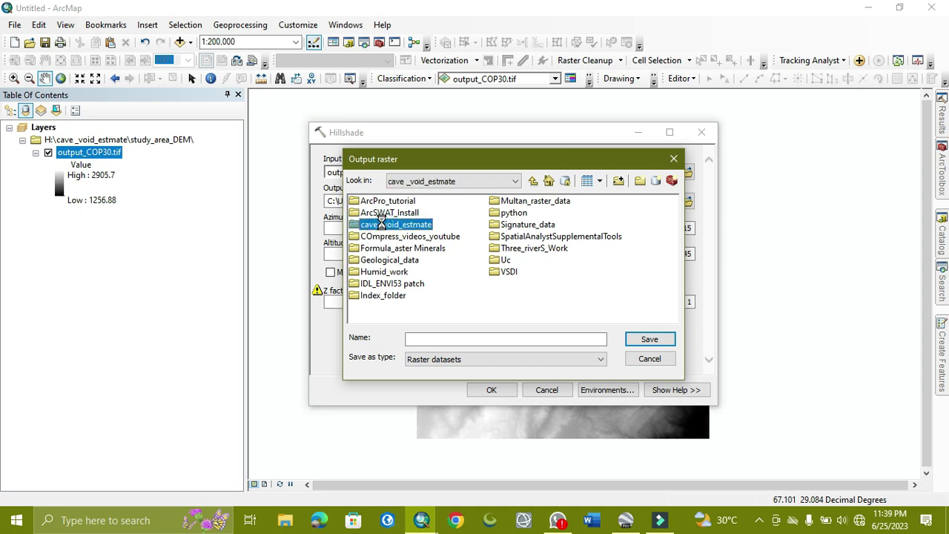
left_click(656, 181)
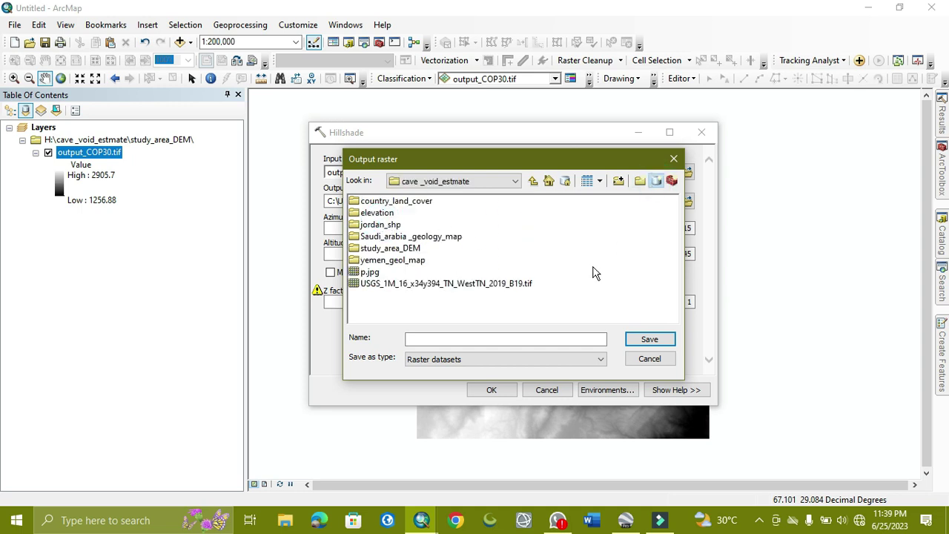
left_click(568, 267)
double_click(415, 272)
Name the output raster Hill_shade_315_45 in the new geodatabase and run the hillshade with the default azimuth and altitude.
left_click(462, 337)
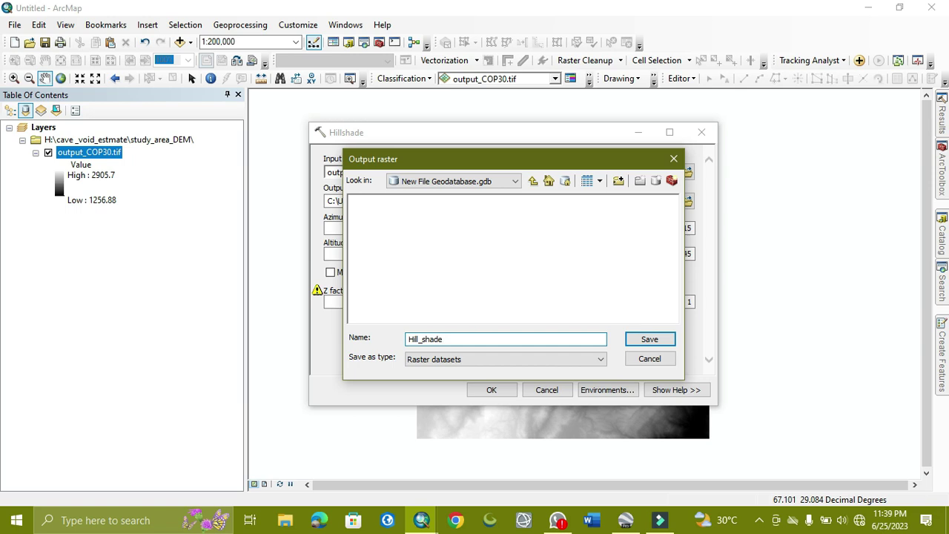
left_click(465, 340)
left_click_drag(590, 152, 790, 128)
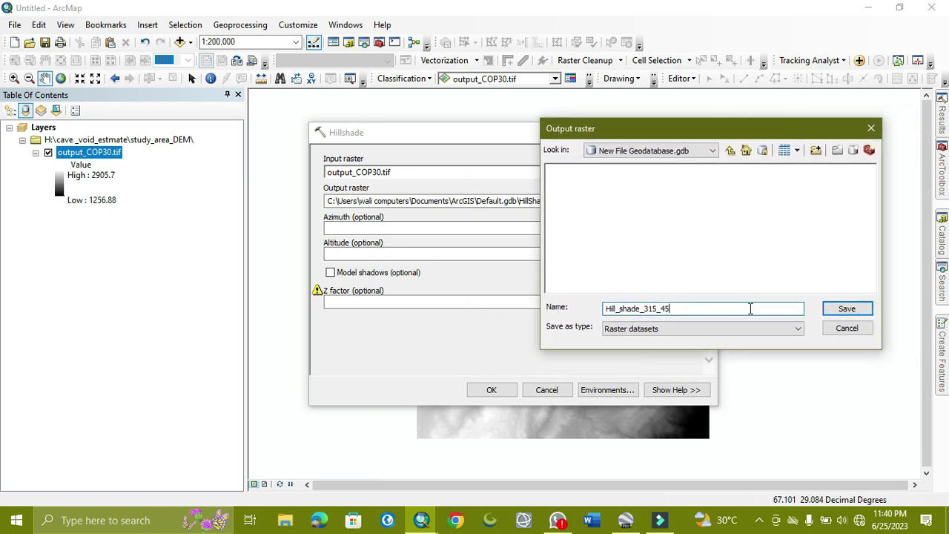
left_click(847, 308)
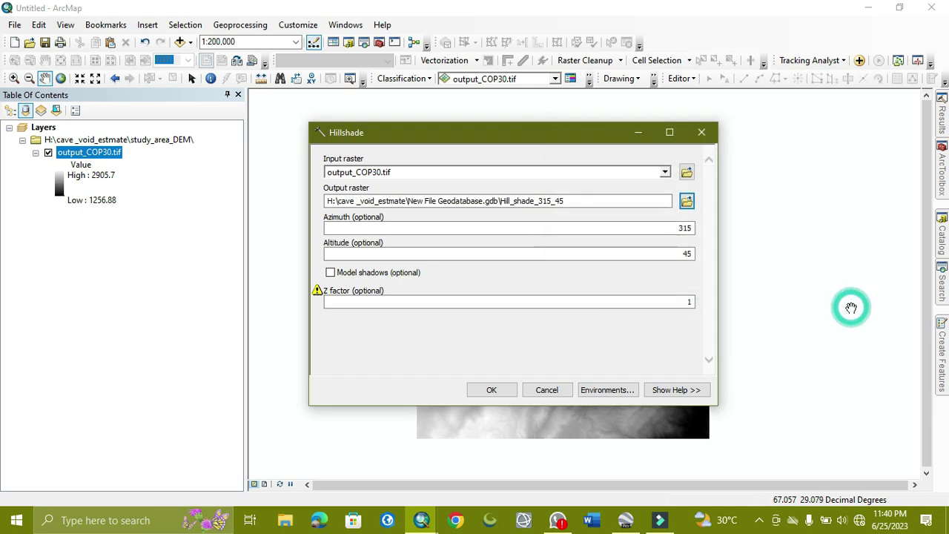
left_click(491, 389)
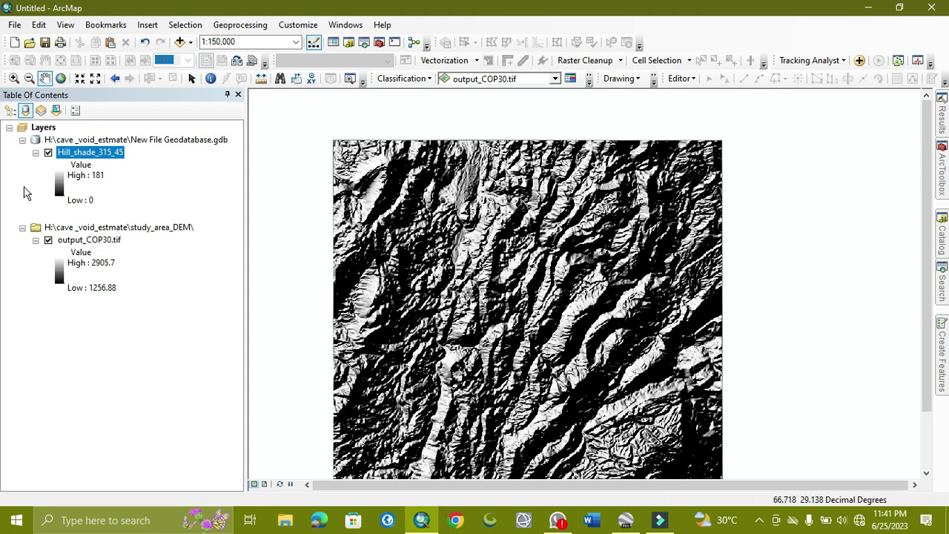
Compare the Hill_shade_315_45 layer with the DEM beneath it by switching the layer off and on.
left_click_drag(416, 275, 436, 243)
left_click(48, 152)
left_click(48, 153)
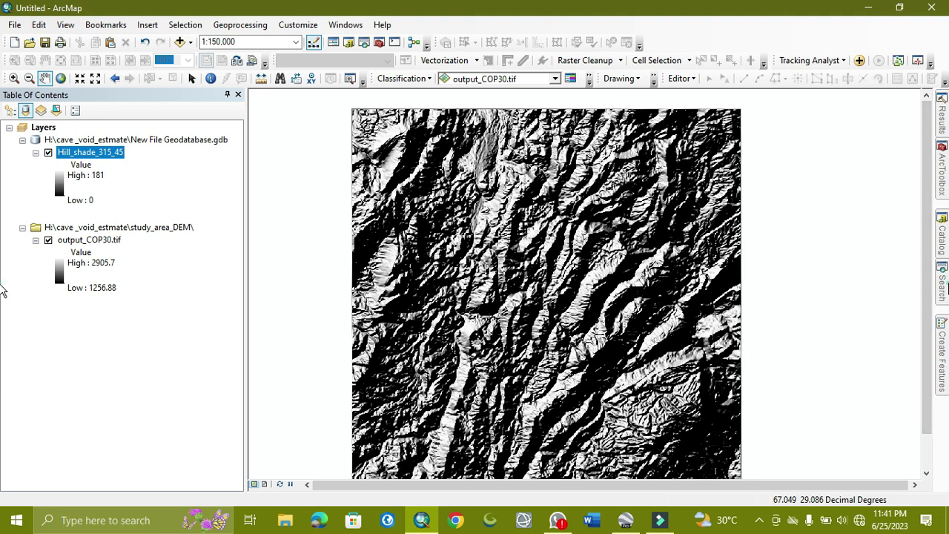
Set up another Spatial Analyst Hillshade of output_COP30.tif with its output saved as Hill_shade_200_50 in New File Geodatabase.gdb.
left_click(942, 286)
left_click(766, 239)
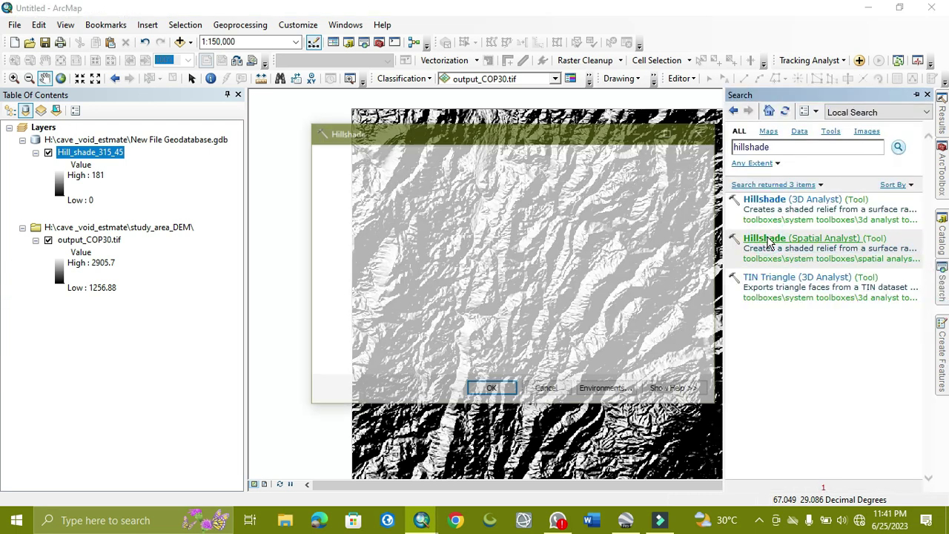
left_click(665, 172)
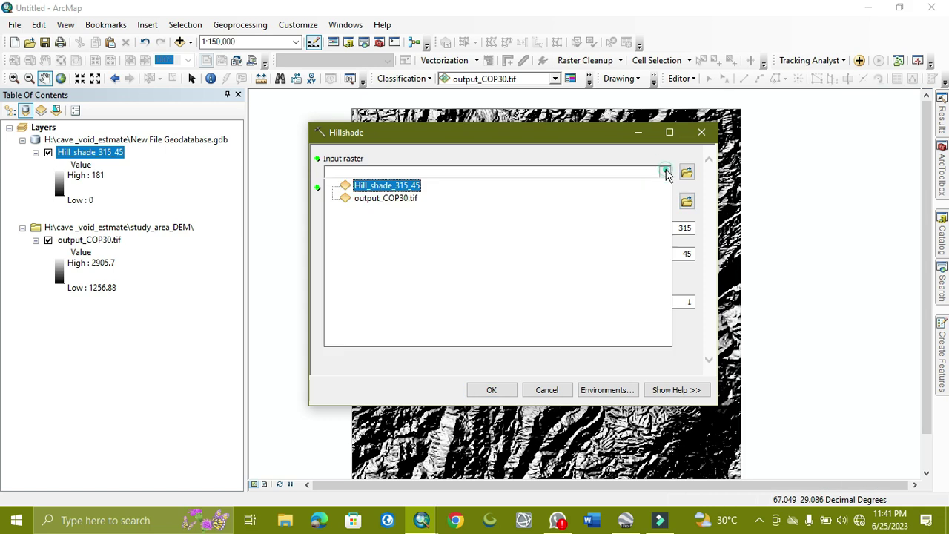
left_click(387, 197)
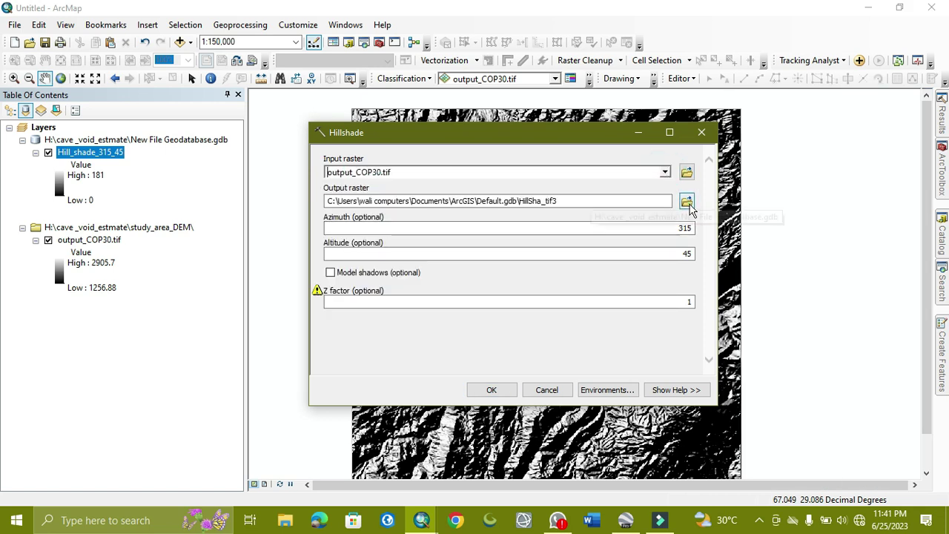
left_click(687, 202)
left_click(387, 209)
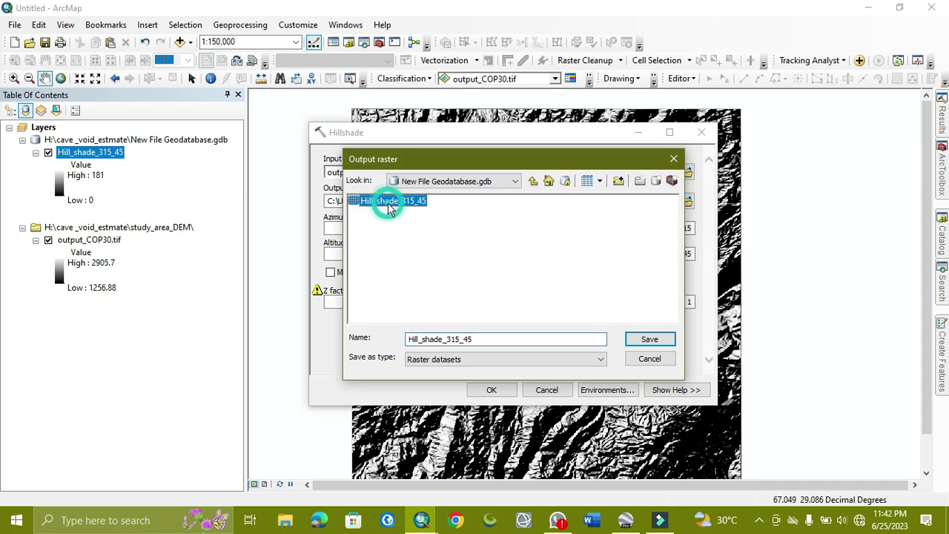
left_click(459, 339)
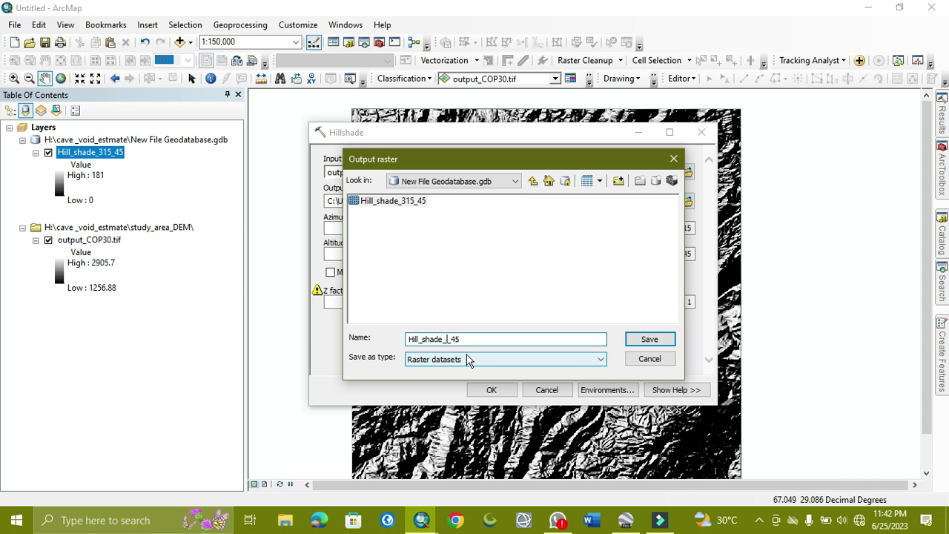
type("200")
key("Return")
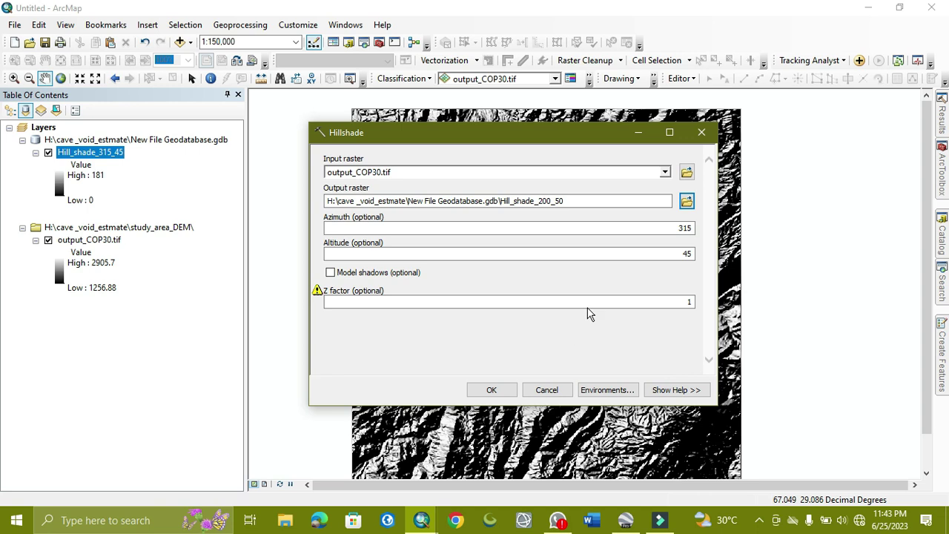
Set the hillshade azimuth to 200 and the altitude to 50, and run the tool.
left_click_drag(691, 228, 620, 231)
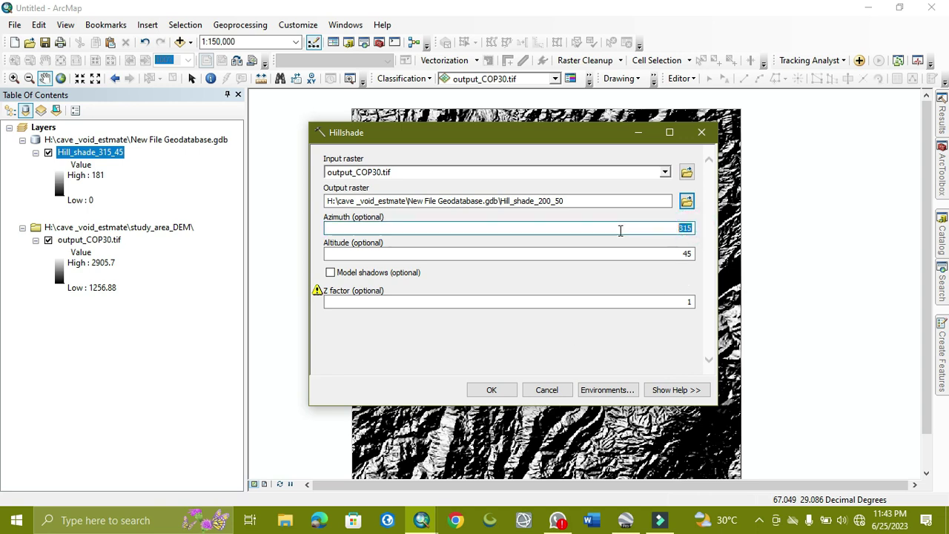
type("20")
left_click(687, 254)
left_click_drag(688, 254, 703, 260)
type("50")
left_click(501, 391)
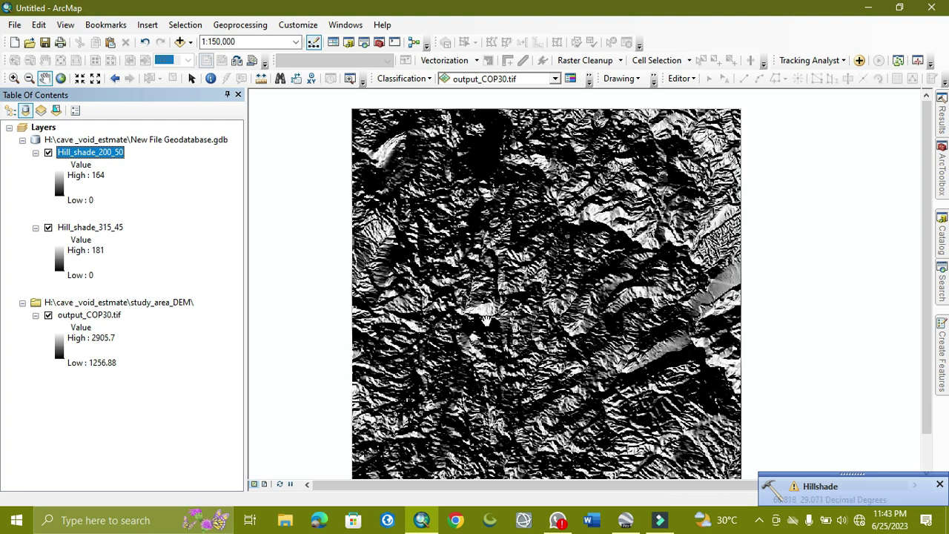
Examine the Hill_shade_200_50 relief up close and compare it with the Hill_shade_315_45 layer by toggling its visibility.
left_click(48, 152)
left_click(49, 153)
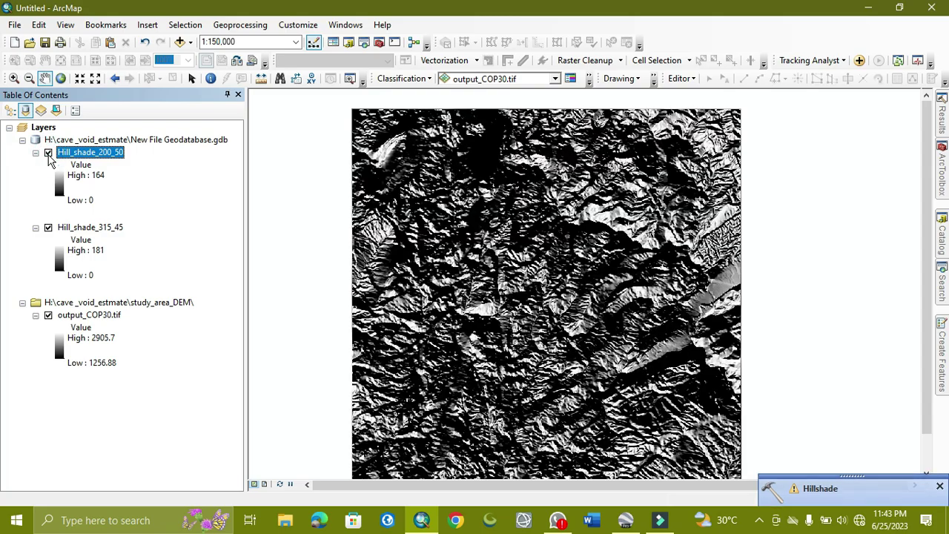
scroll(549, 263, "up", 2)
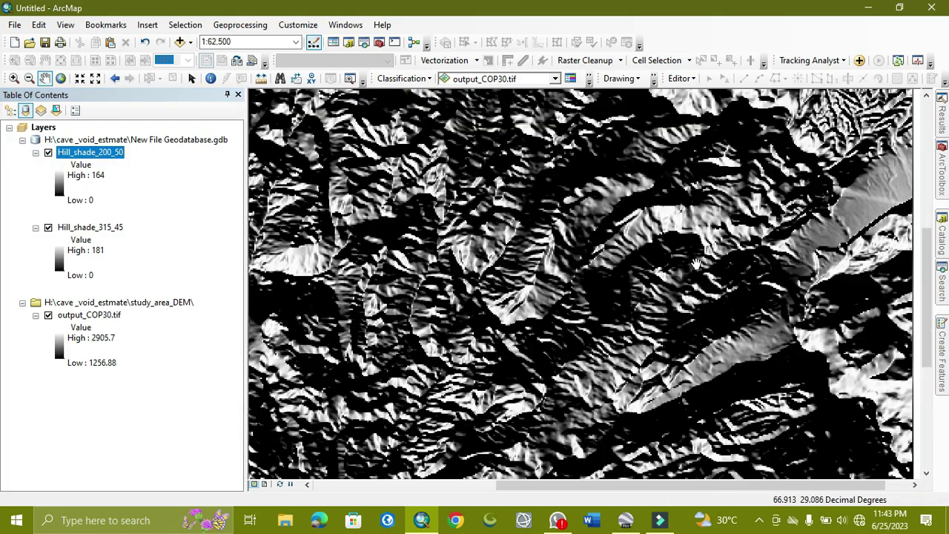
left_click_drag(699, 264, 706, 241)
scroll(719, 232, "down", 3)
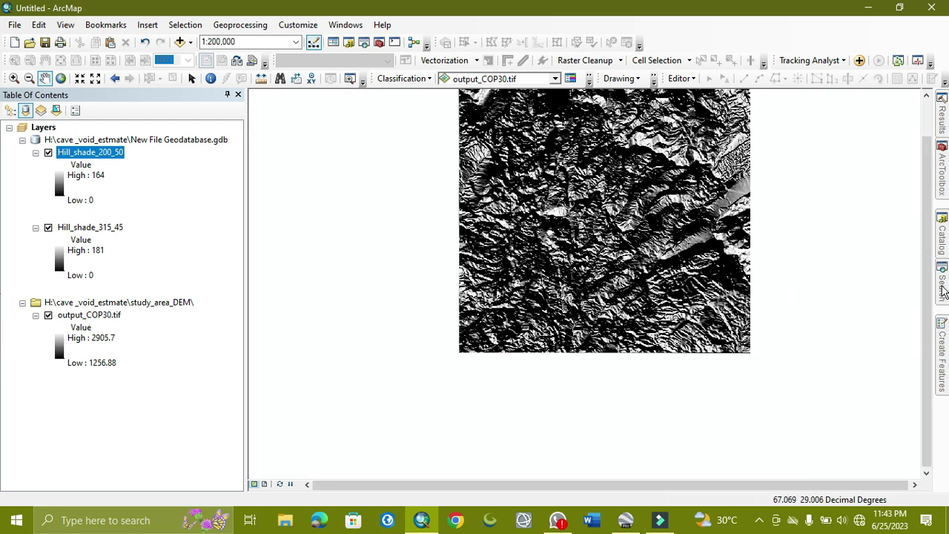
Set up a third Spatial Analyst Hillshade of output_COP30.tif with azimuth 100 and altitude 60.
left_click(944, 278)
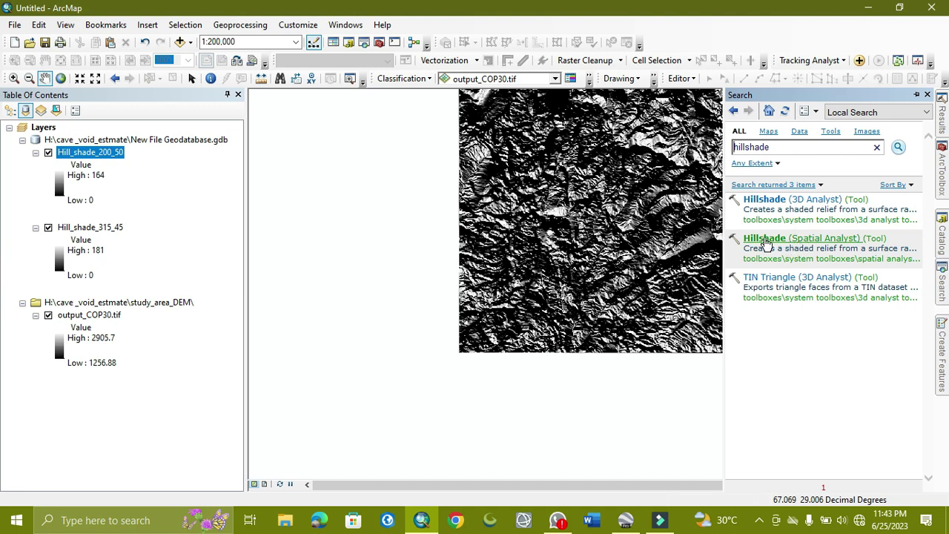
left_click(764, 244)
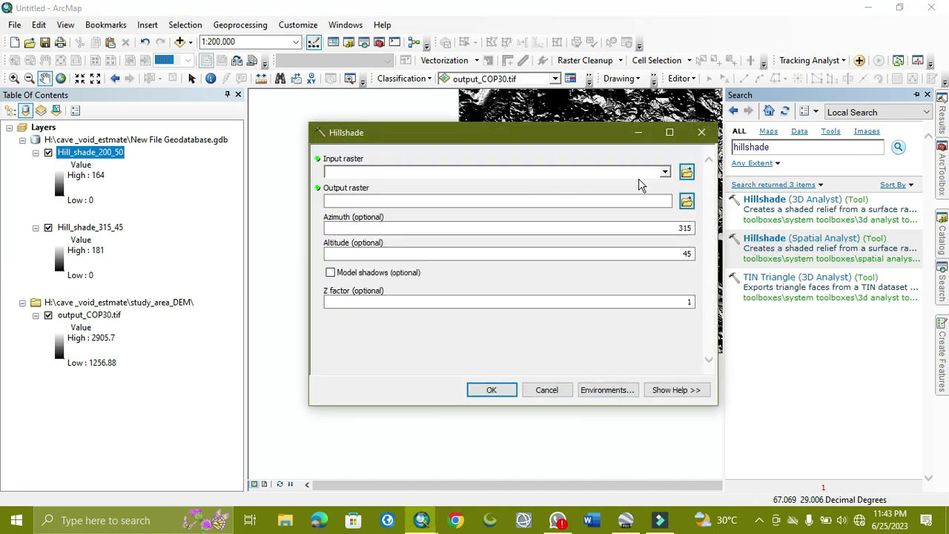
left_click(664, 172)
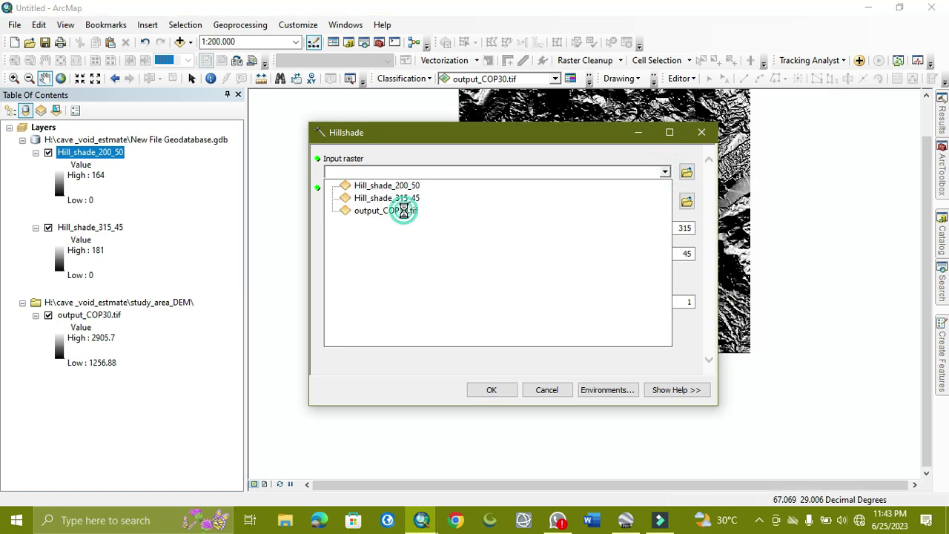
left_click(403, 212)
double_click(683, 227)
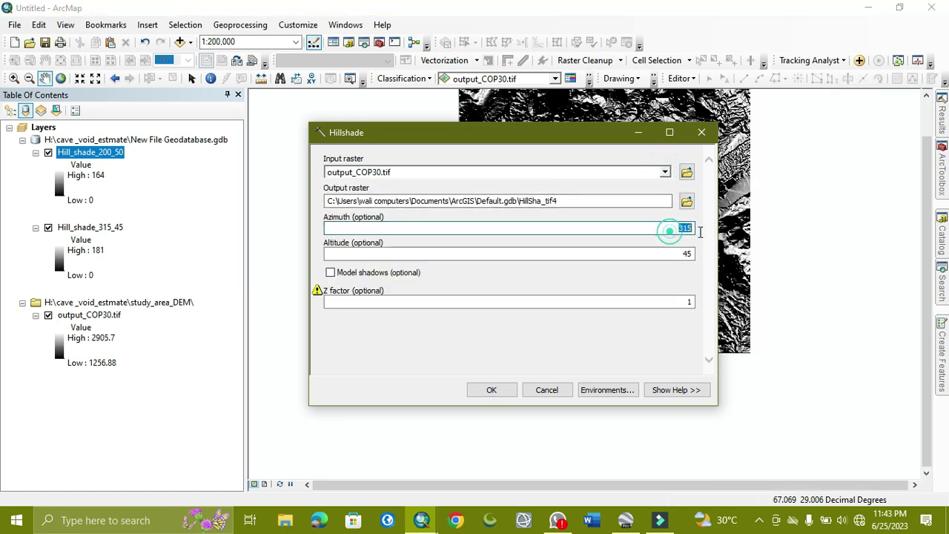
type("100")
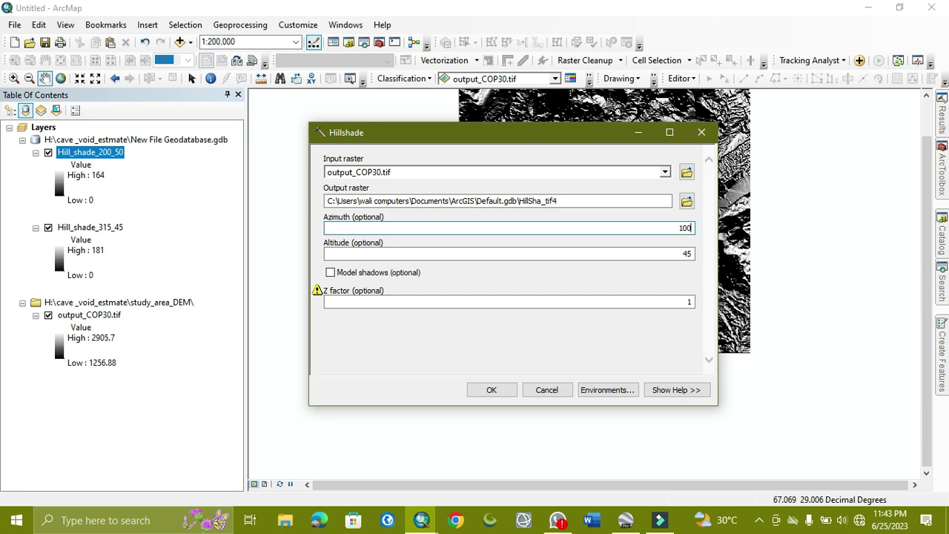
left_click(682, 254)
double_click(675, 255)
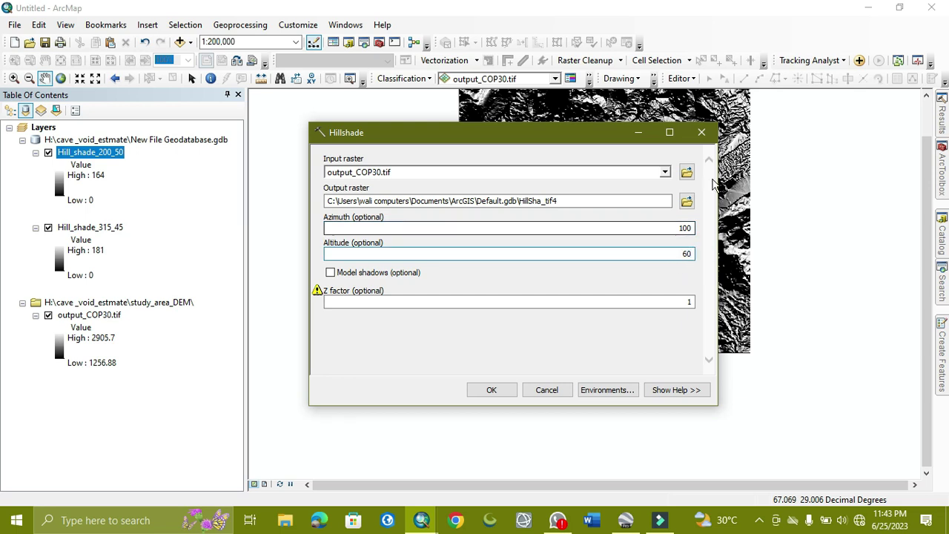
Save the hillshade output as Hill_shade_100_60 in New File Geodatabase.gdb and run the tool.
left_click(686, 200)
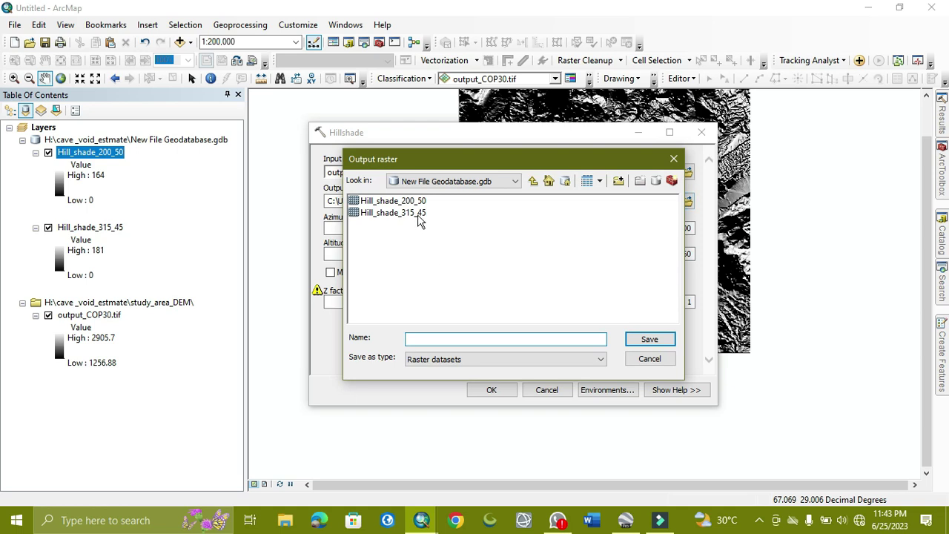
left_click(418, 201)
left_click(482, 337)
key("BackSpace")
key("BackSpace")
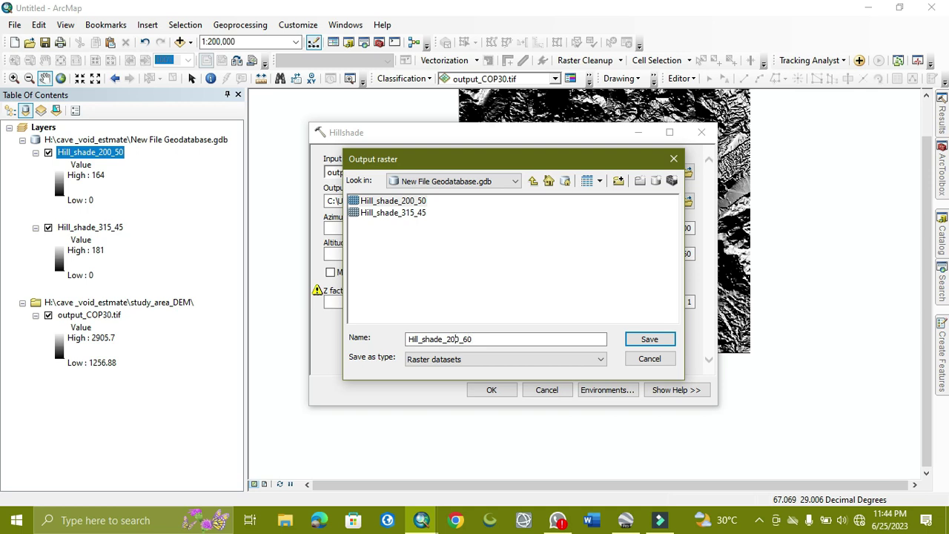
key("BackSpace")
left_click(645, 344)
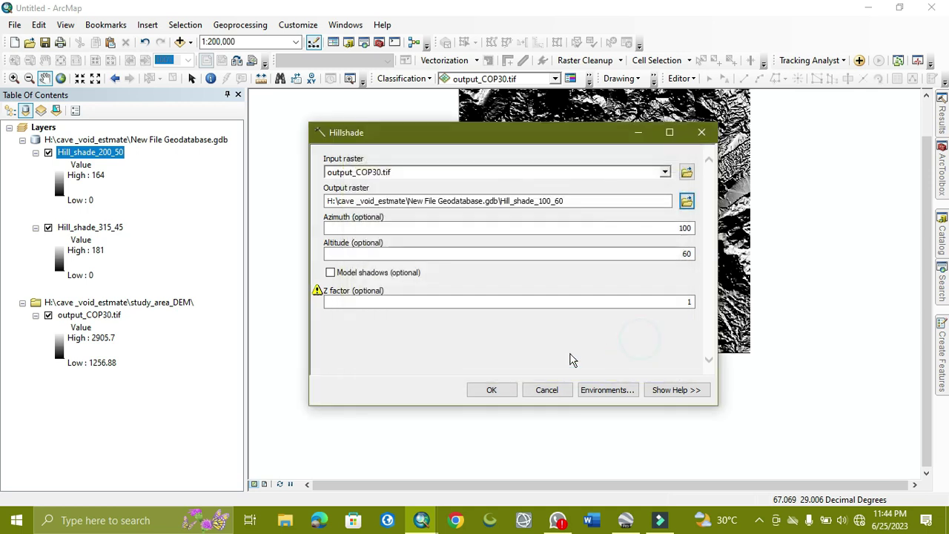
left_click(489, 390)
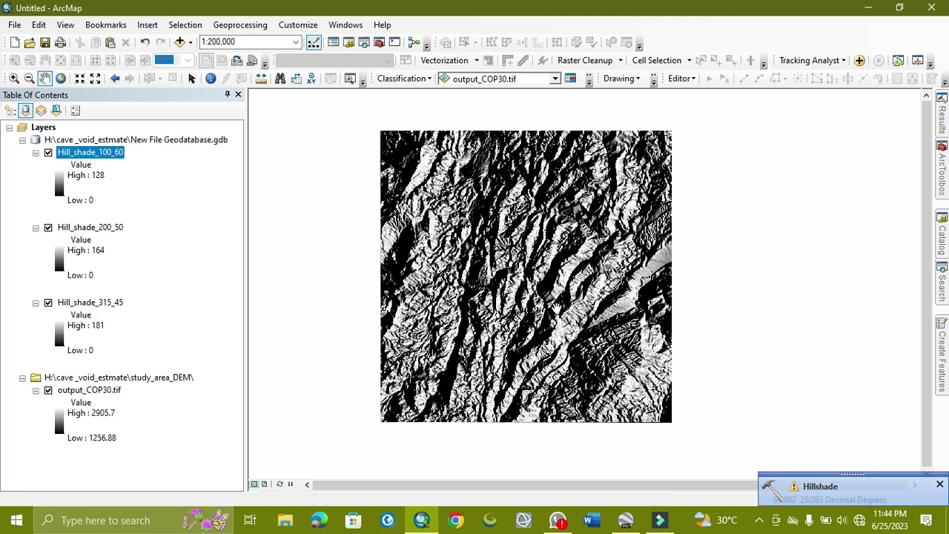
Examine the Hill_shade_100_60 relief at several scales across the map, and hide the layer to compare it with Hill_shade_200_50.
scroll(521, 291, "down", 4)
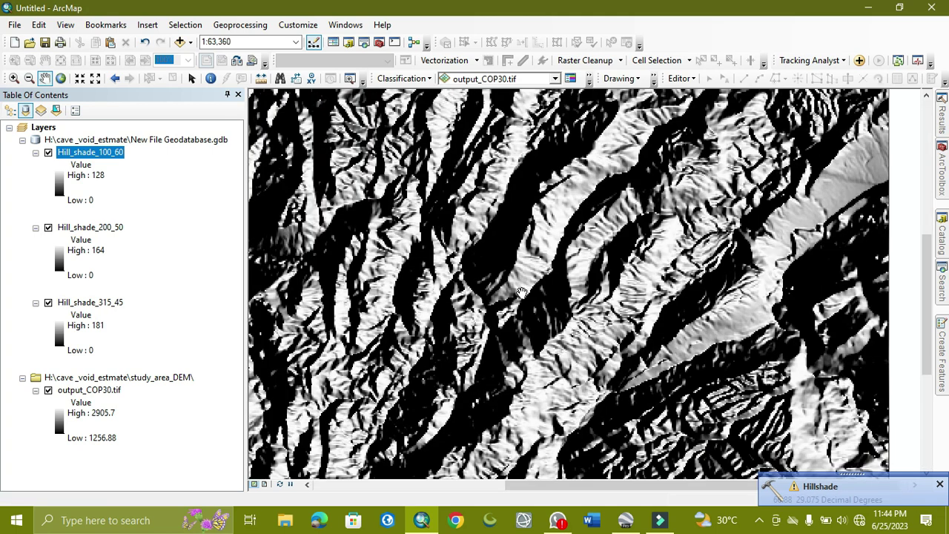
scroll(521, 292, "up", 3)
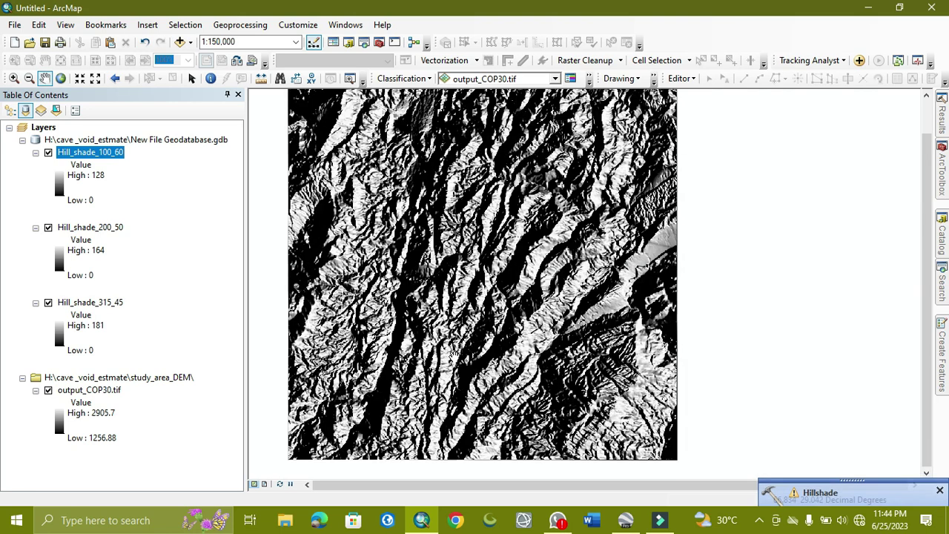
scroll(485, 356, "down", 3)
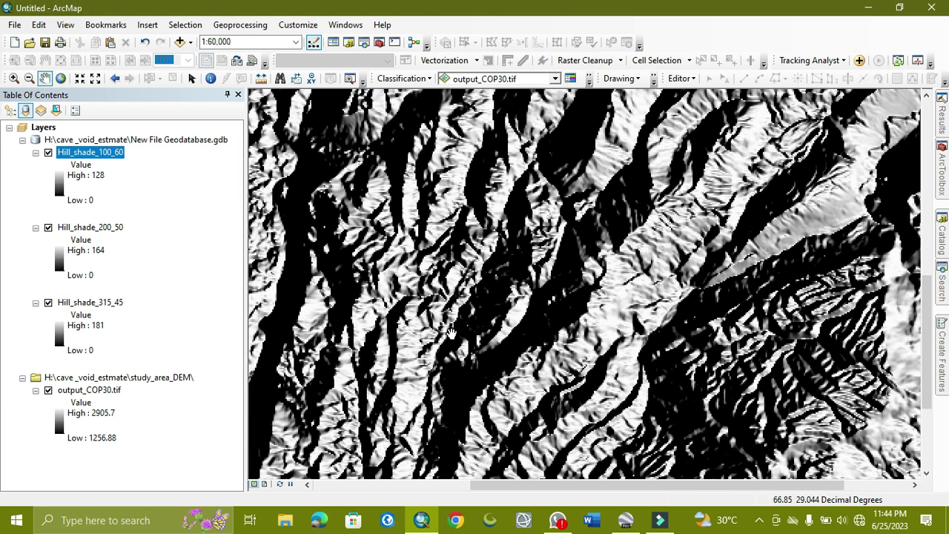
scroll(631, 316, "down", 2)
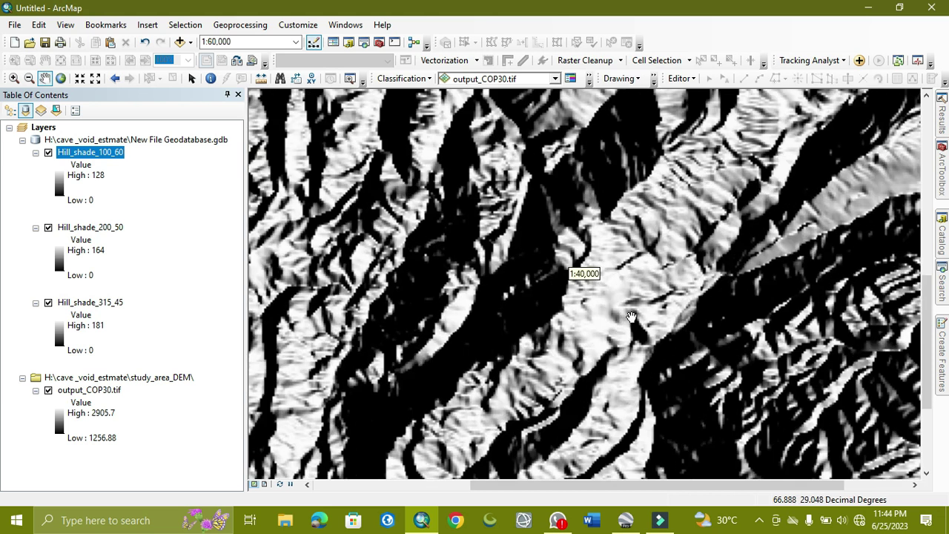
scroll(594, 281, "down", 1)
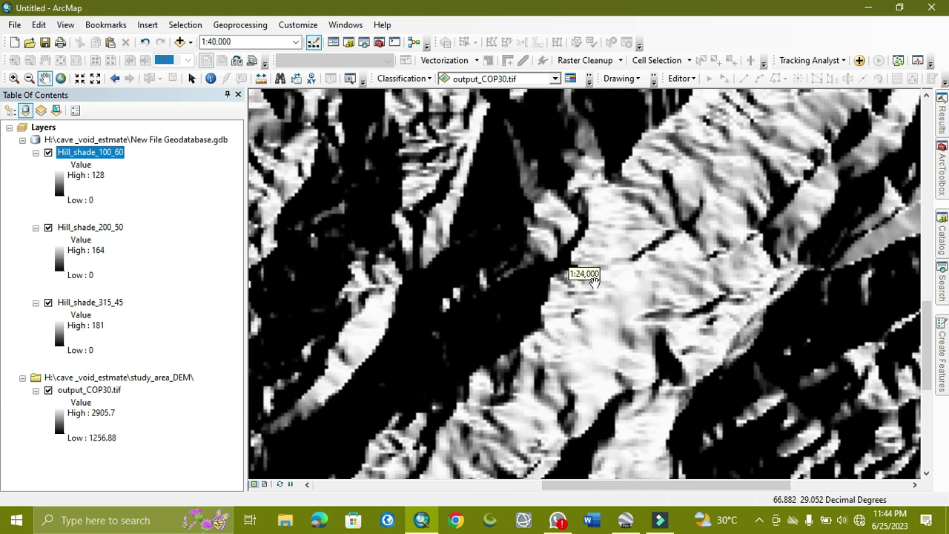
scroll(594, 281, "up", 4)
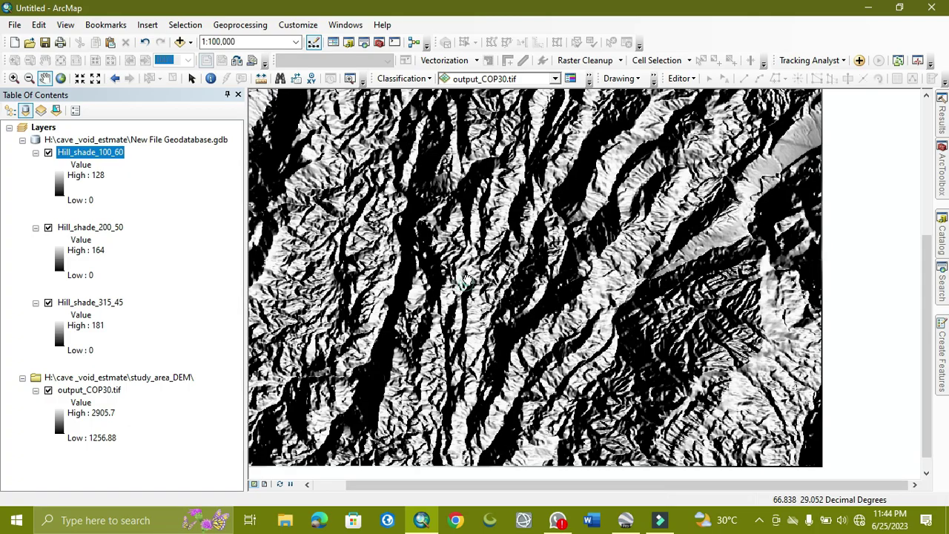
left_click_drag(464, 280, 557, 213)
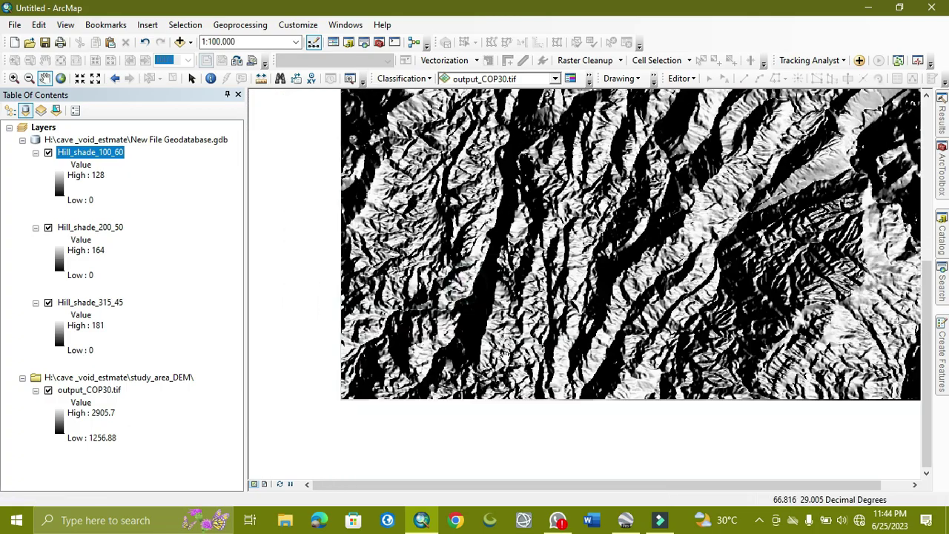
left_click_drag(552, 363, 597, 295)
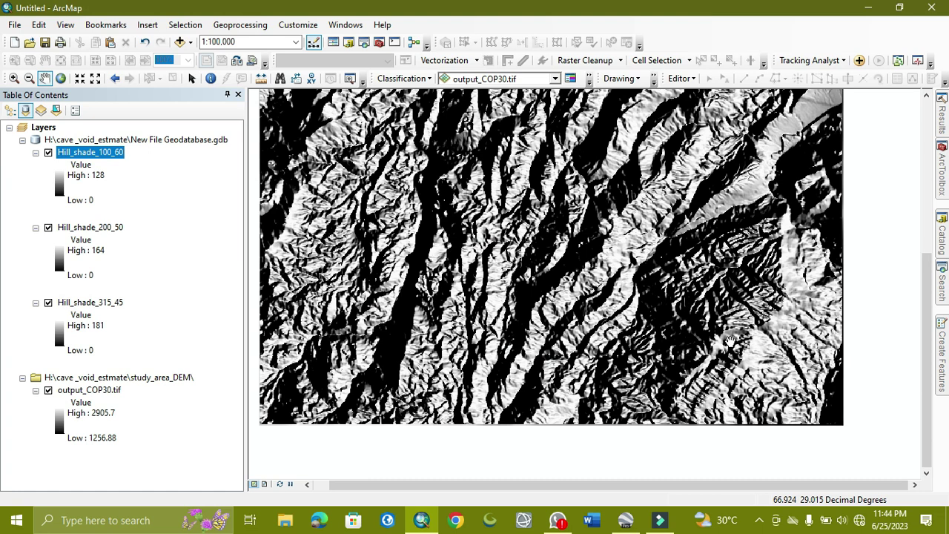
scroll(737, 346, "up", 2)
scroll(813, 358, "up", 1)
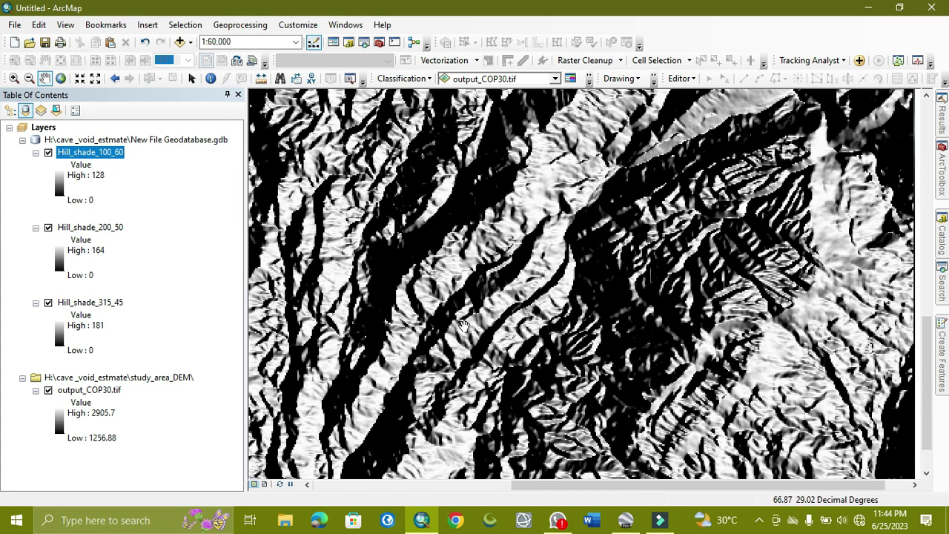
scroll(489, 335, "down", 4)
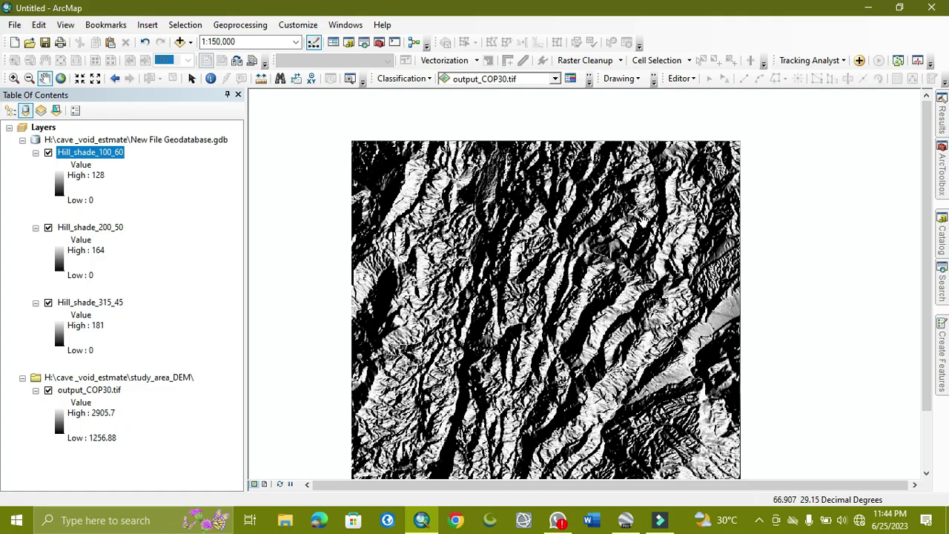
scroll(636, 216, "up", 4)
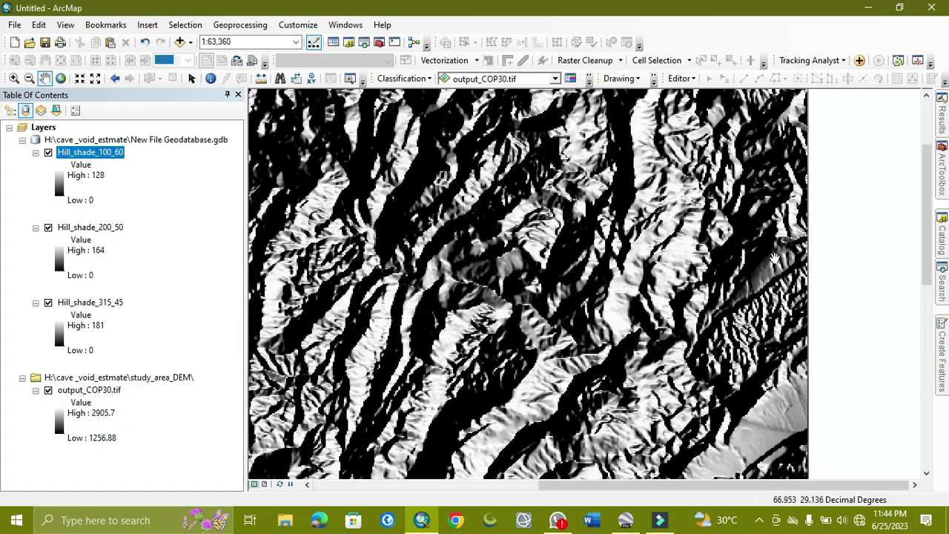
left_click_drag(723, 263, 488, 276)
scroll(593, 290, "up", 5)
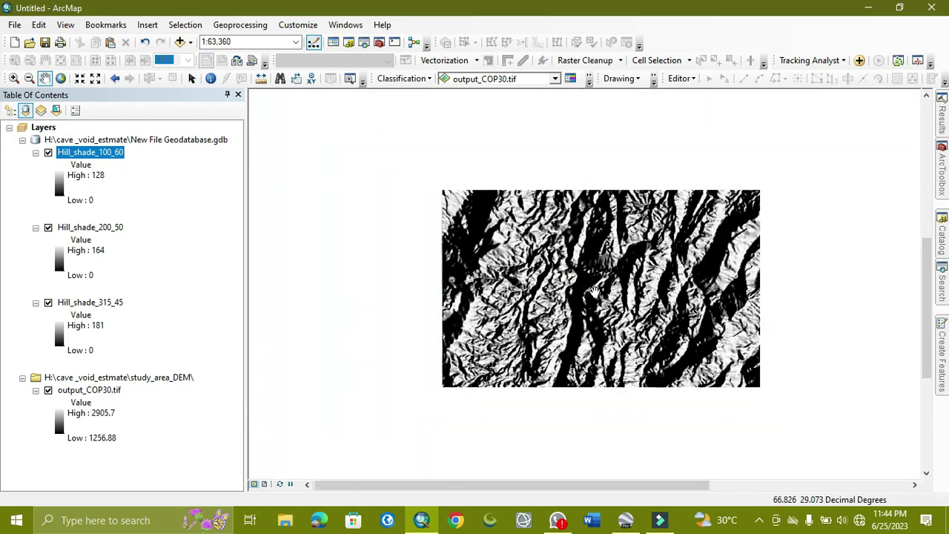
left_click_drag(644, 267, 482, 295)
scroll(504, 239, "down", 4)
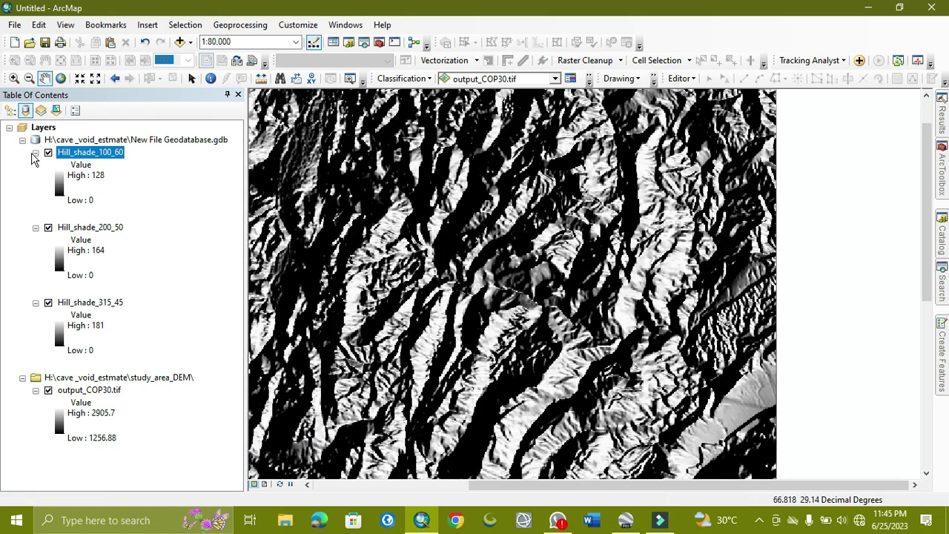
left_click(47, 153)
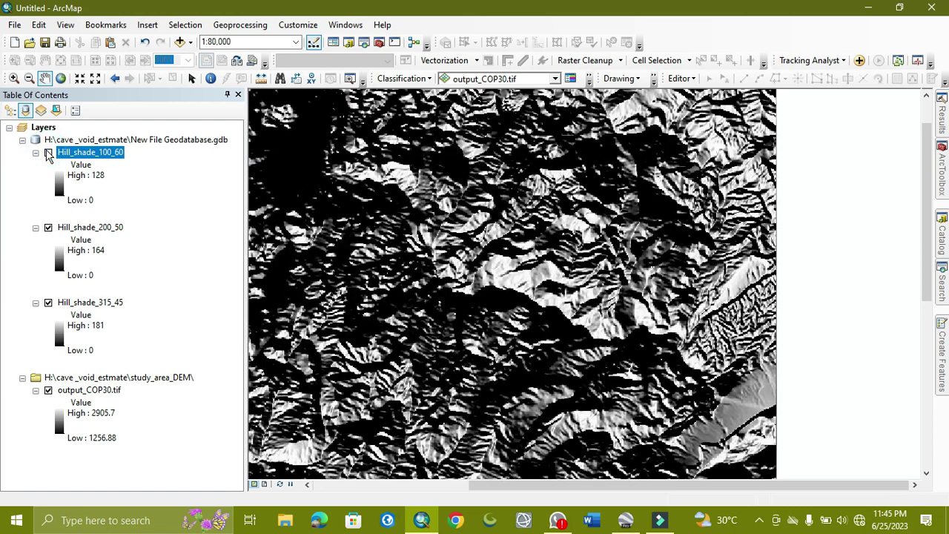
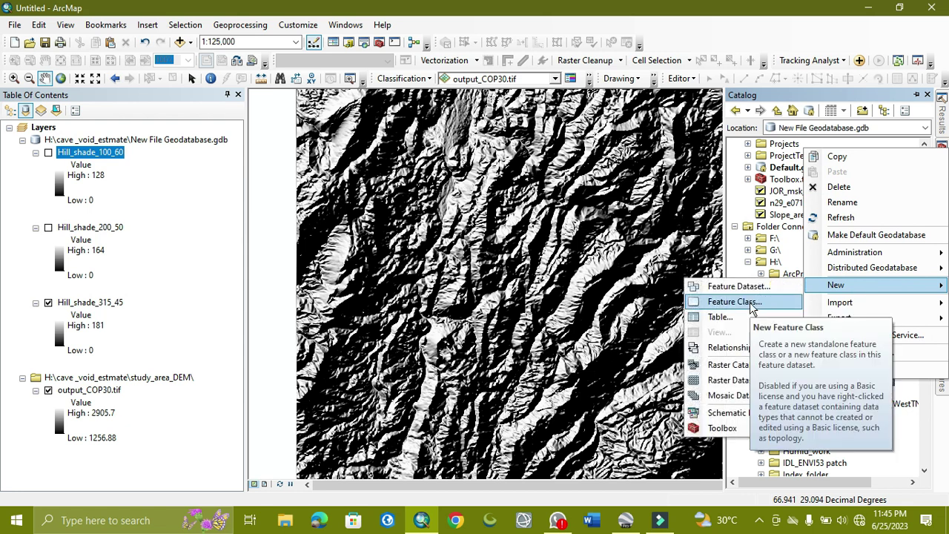
Start a new feature class in New File Geodatabase.gdb with lineament as both its name and alias.
left_click(751, 305)
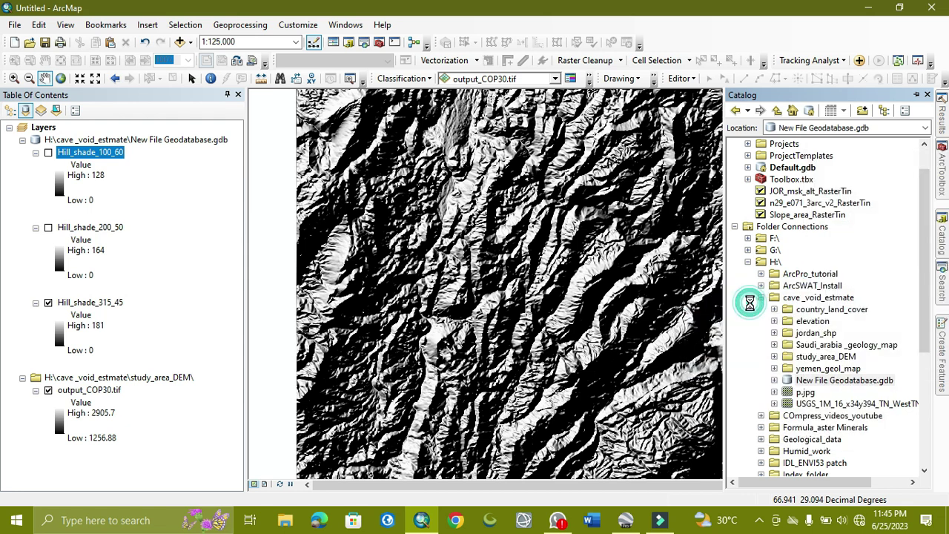
left_click(511, 92)
type("line")
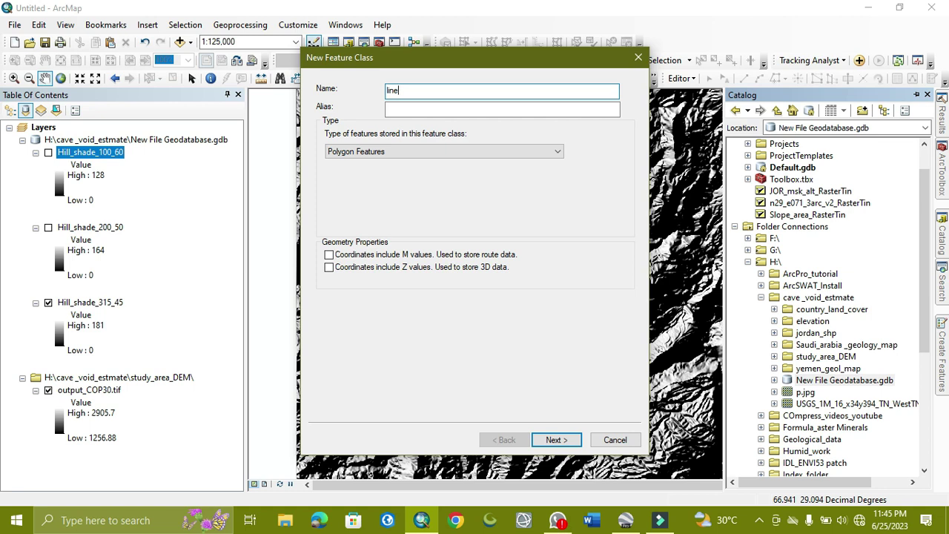
left_click(550, 95)
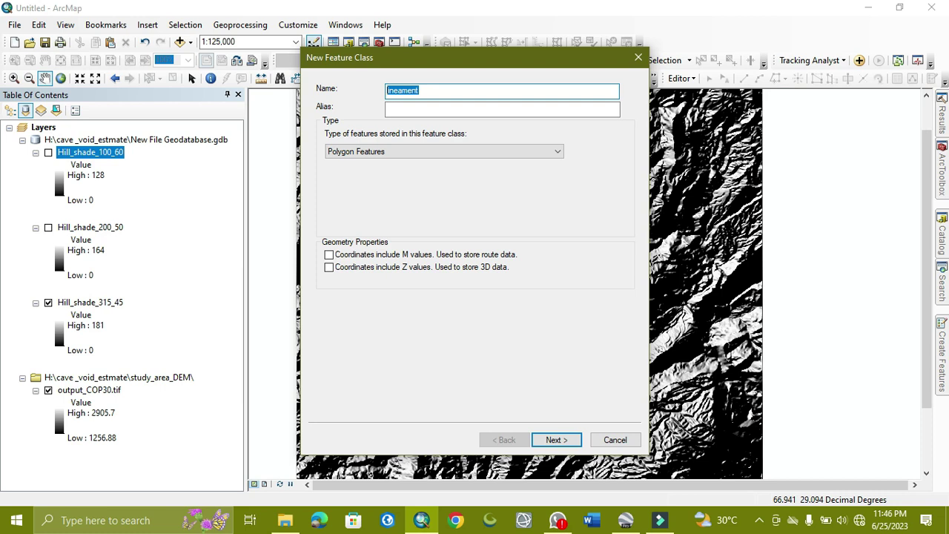
left_click(419, 91)
left_click(512, 108)
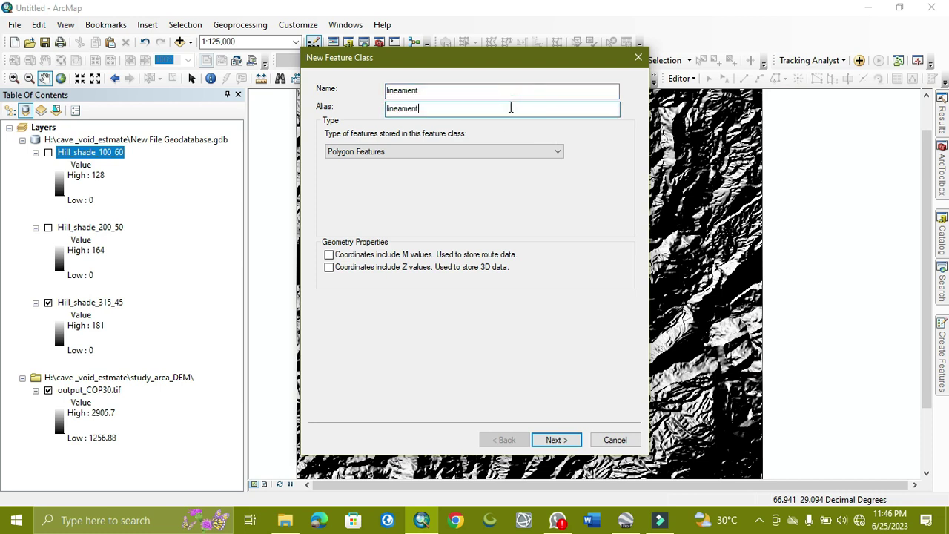
type("lineament")
Set the new feature class to store Line Features and proceed to its coordinate system.
left_click(502, 152)
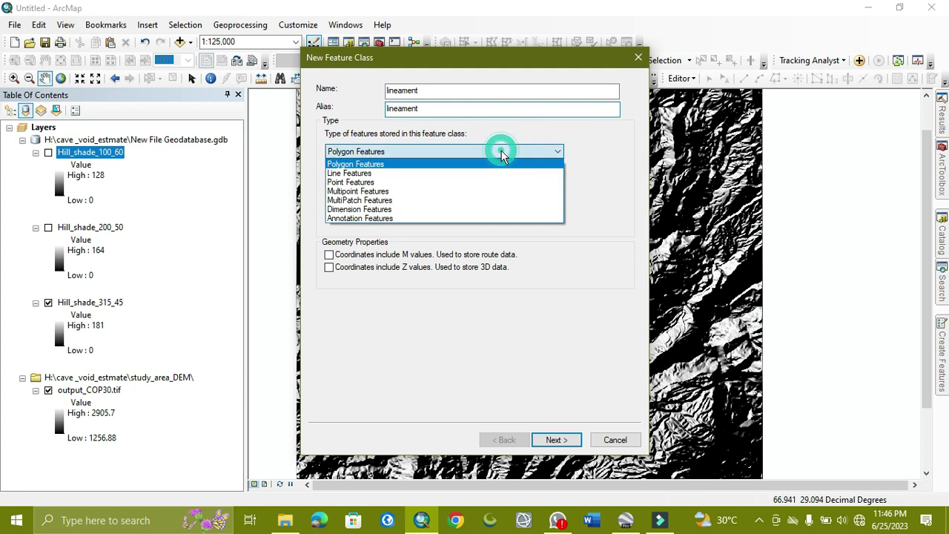
left_click(437, 173)
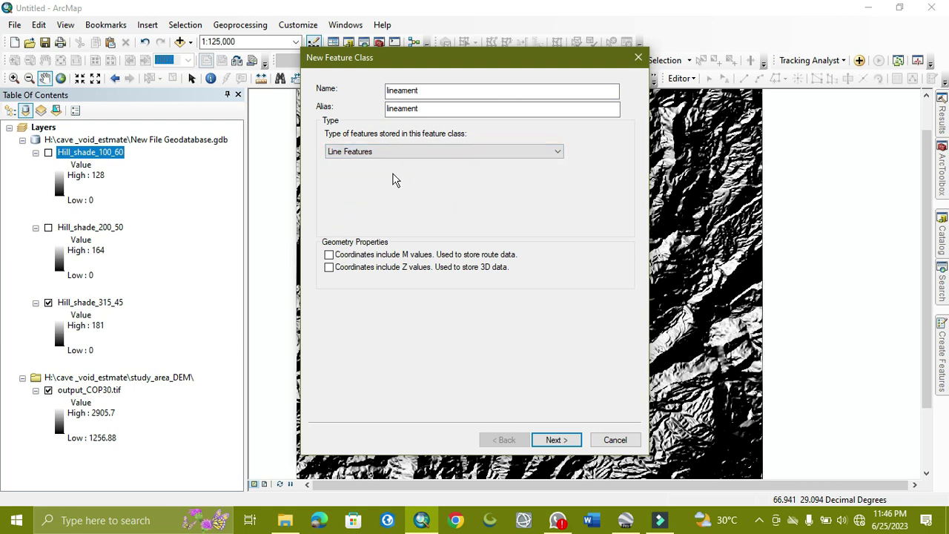
left_click(407, 153)
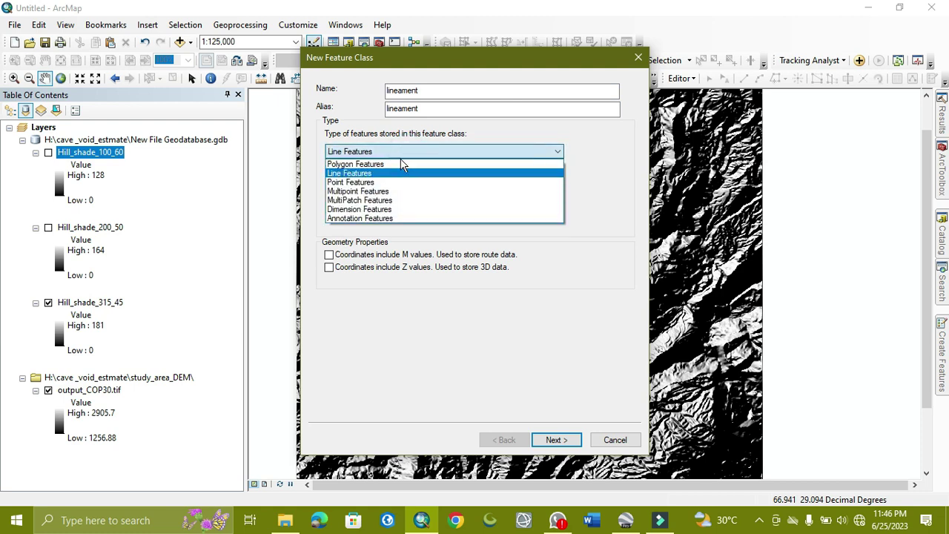
left_click(417, 175)
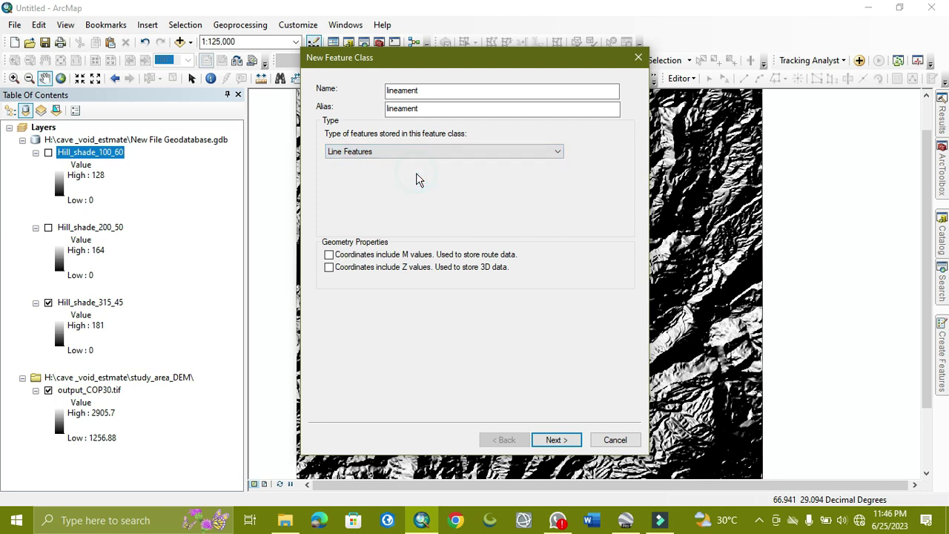
left_click(557, 440)
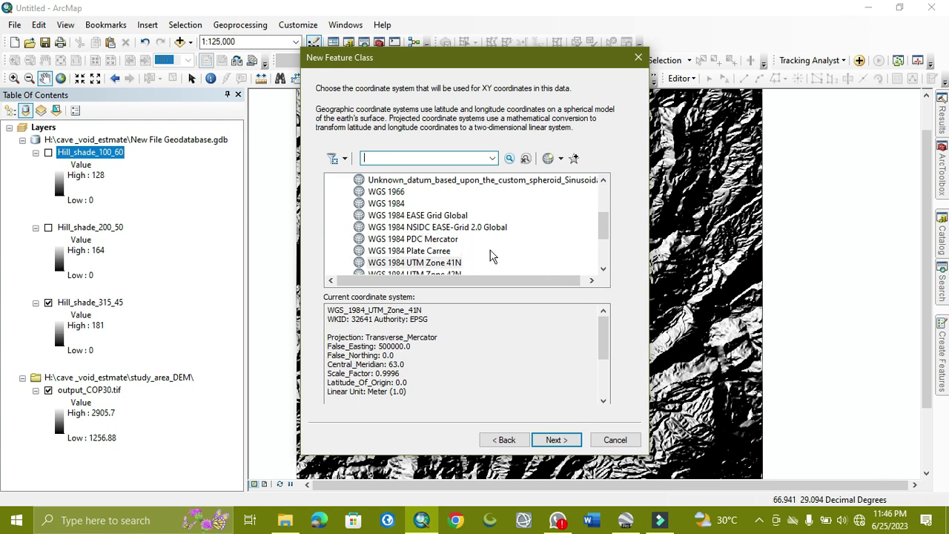
Assign WGS 1984 UTM Zone 41N to the lineament feature class and finish creating it with the default remaining settings.
left_click(420, 264)
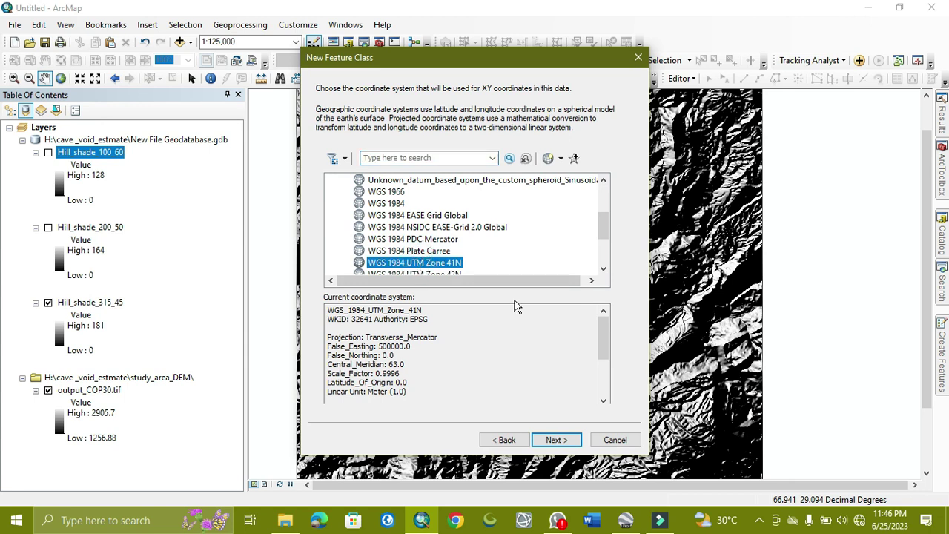
left_click(556, 441)
left_click(558, 443)
left_click(557, 443)
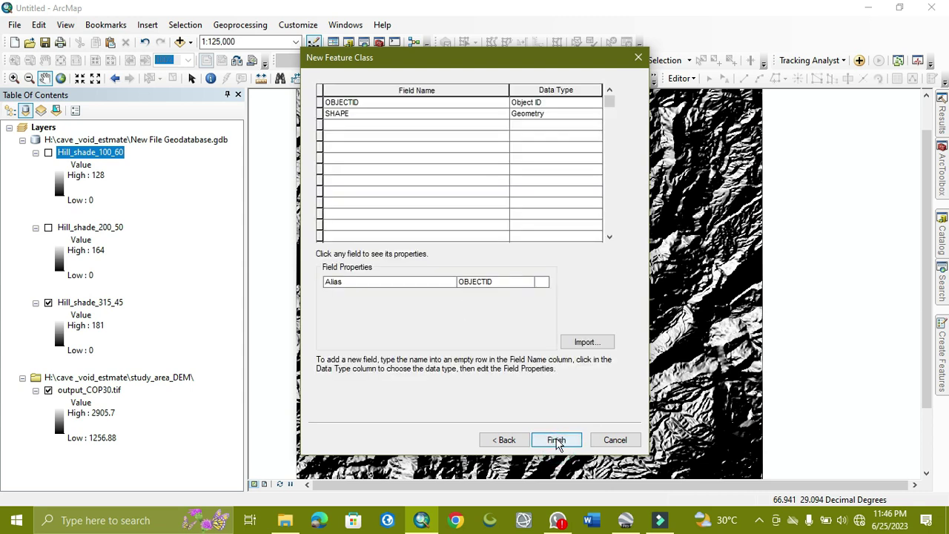
left_click(556, 440)
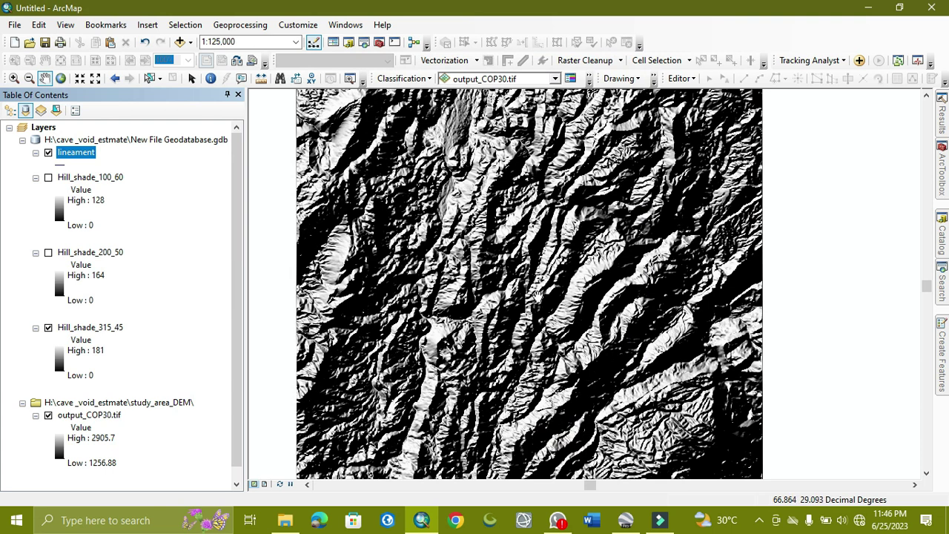
Start an edit session on the lineament layer and select its feature template for drawing lines.
scroll(536, 295, "down", 2)
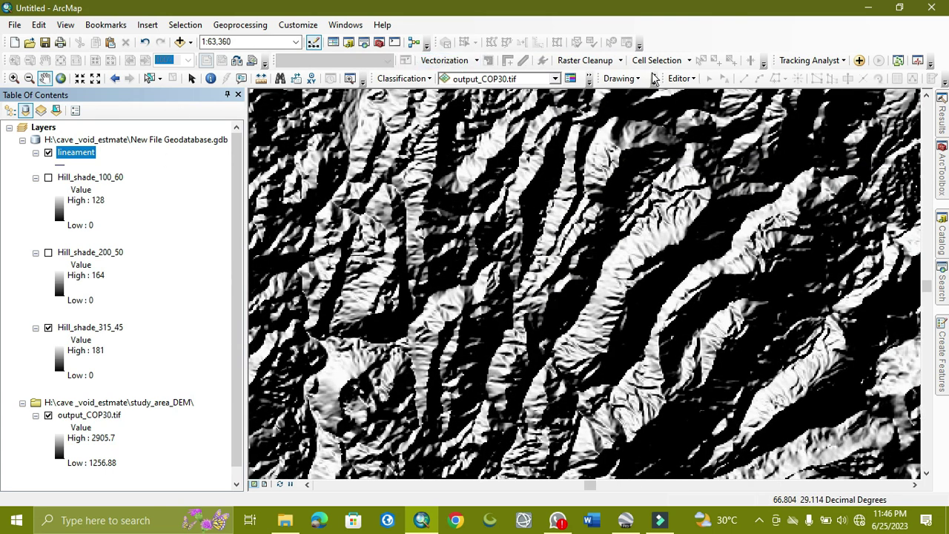
left_click(679, 79)
left_click(690, 95)
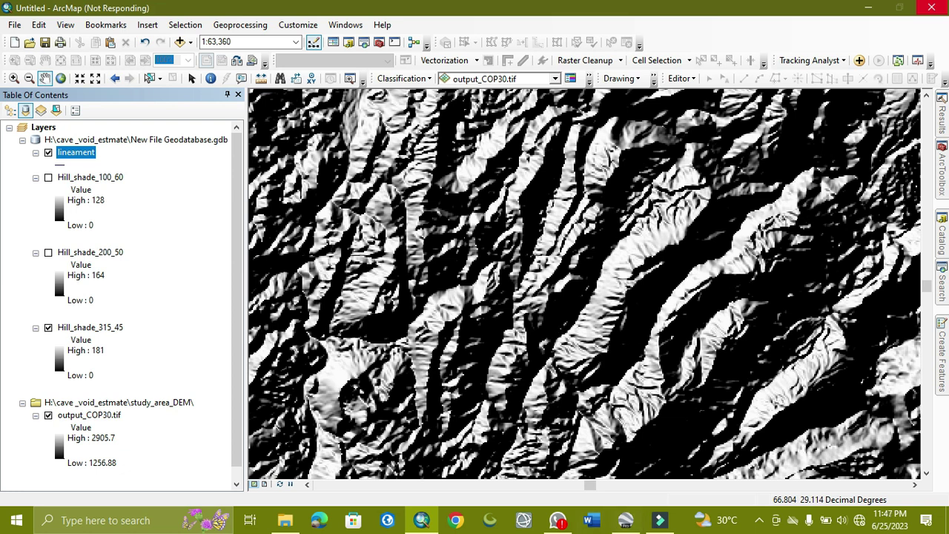
left_click(399, 160)
left_click(387, 158)
left_click(548, 407)
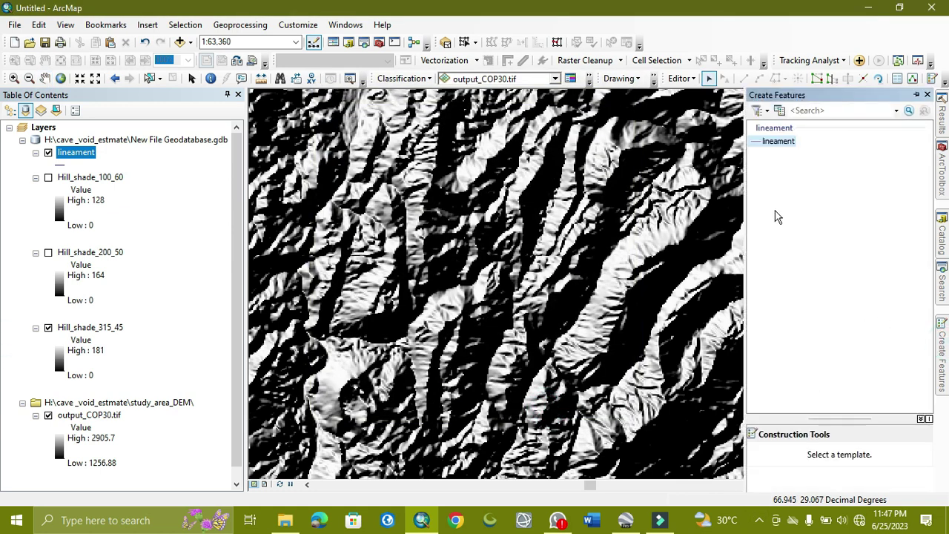
left_click(764, 149)
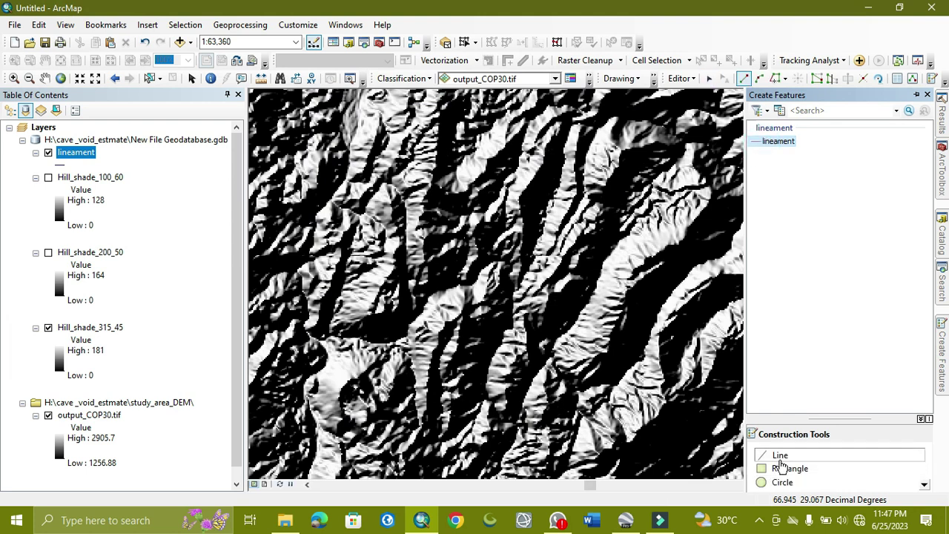
Digitize a lineament westward along the dark valley crossing the top of the central ridge, bending southwest down its flank.
scroll(494, 321, "up", 3)
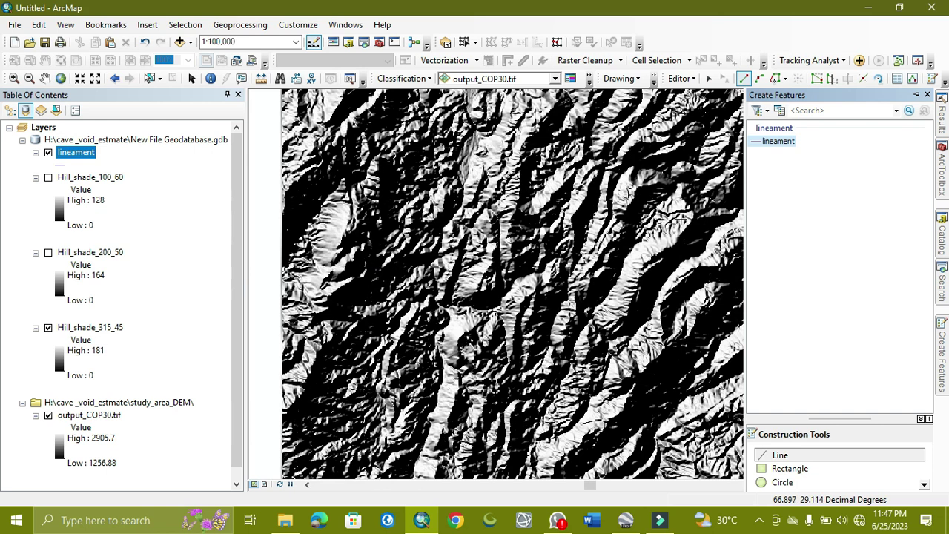
scroll(687, 212, "down", 3)
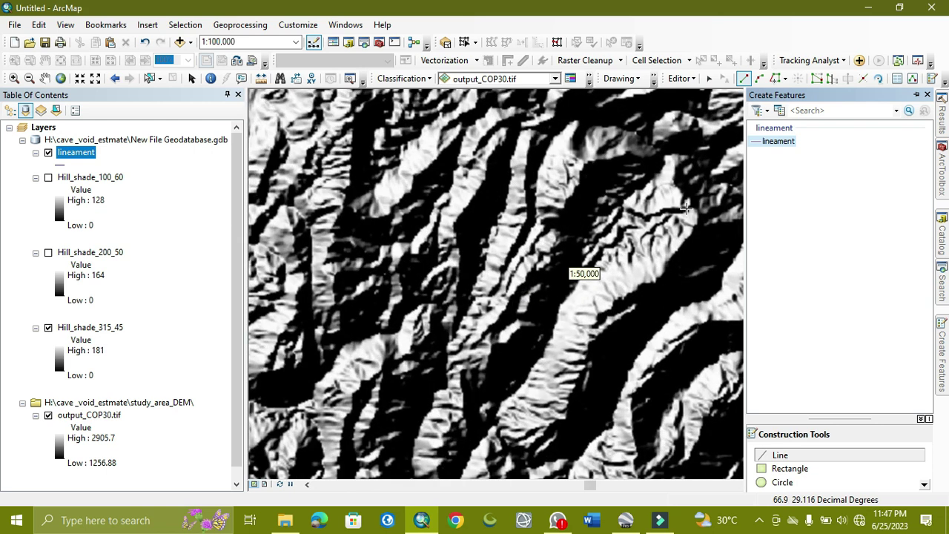
left_click(690, 211)
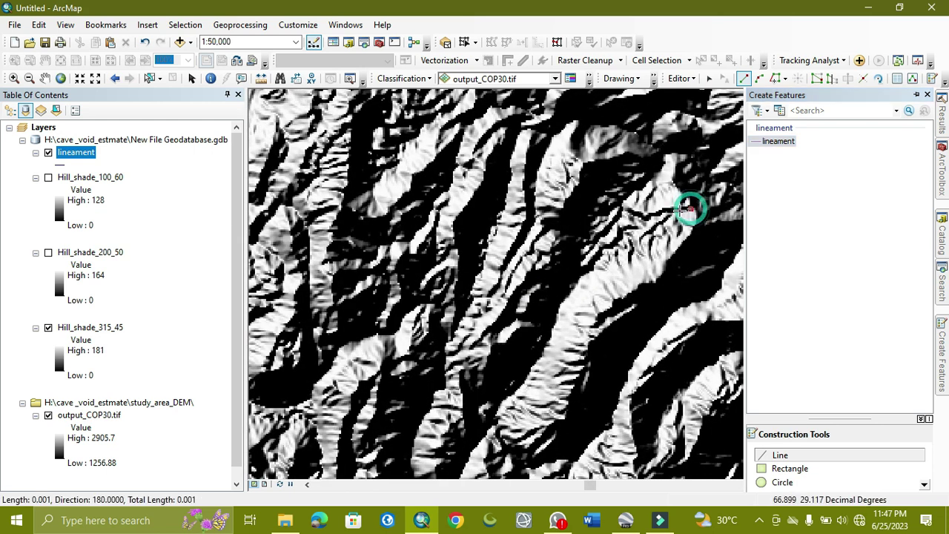
left_click(665, 212)
left_click(648, 215)
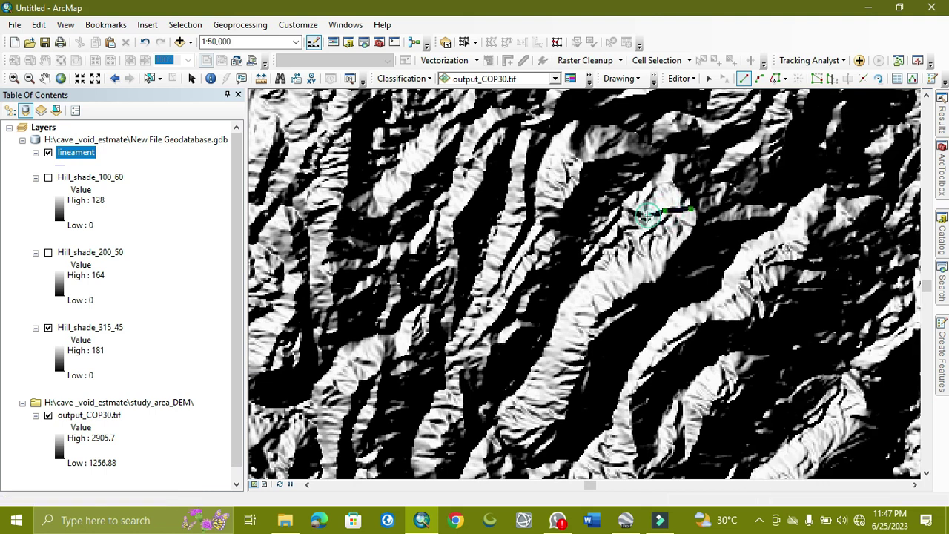
left_click(628, 210)
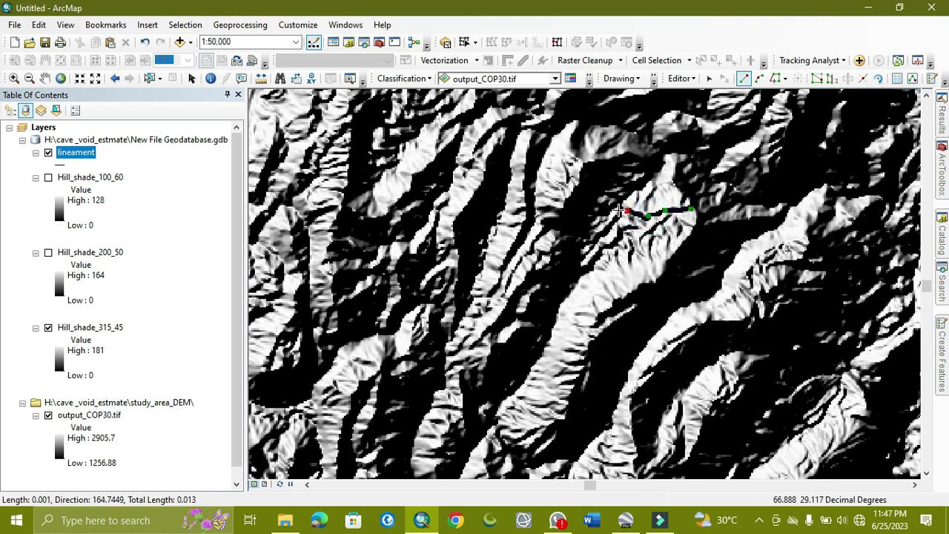
left_click(618, 212)
left_click(603, 232)
left_click(595, 242)
left_click(588, 254)
double_click(588, 254)
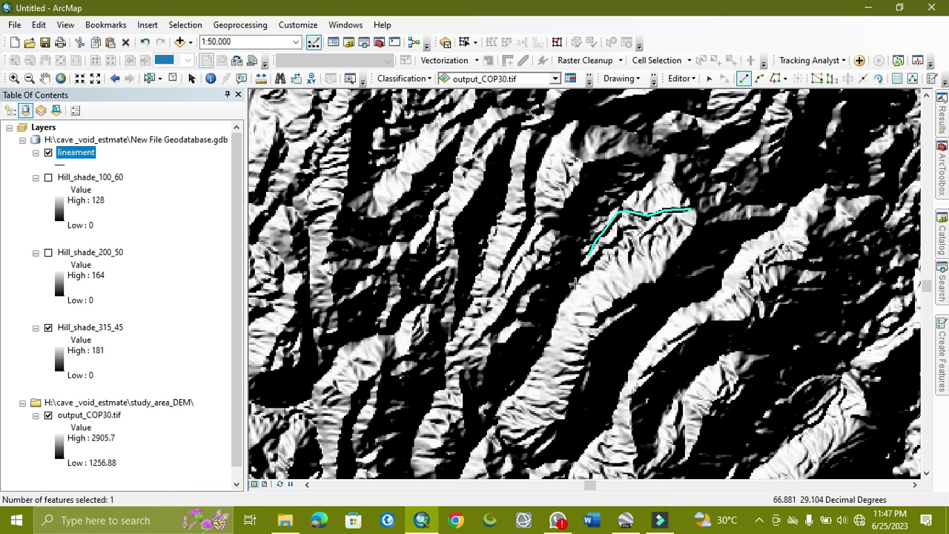
Digitize a second lineament, about 0.038 map units long, from the southwestern valley northeastward to just below the first one on the central ridge.
left_click(471, 346)
left_click(491, 327)
left_click(509, 307)
left_click(531, 281)
left_click(557, 273)
left_click(584, 272)
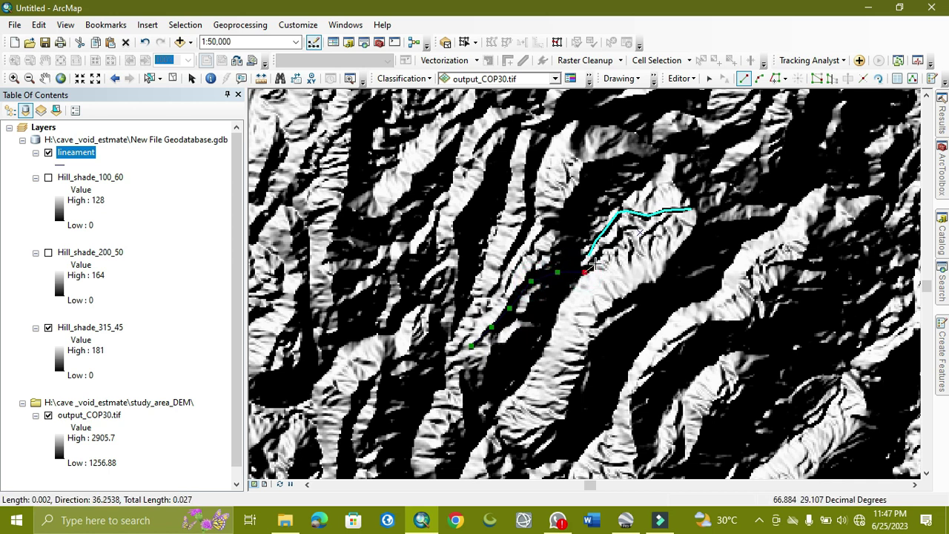
left_click(605, 254)
left_click(620, 236)
left_click(628, 228)
left_click(639, 230)
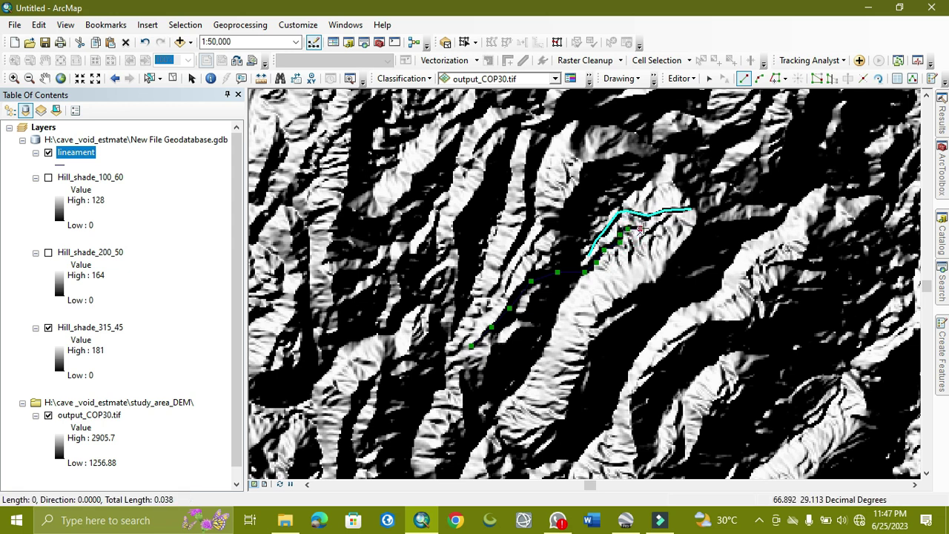
double_click(639, 230)
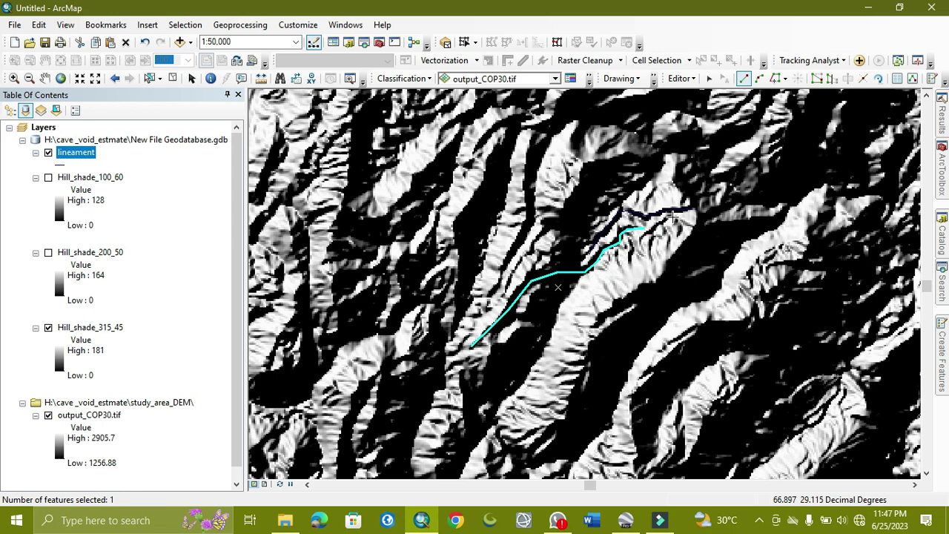
Try to digitize a short lineament from the ridge's northeastern end southwestward past the end of the second lineament.
left_click(671, 218)
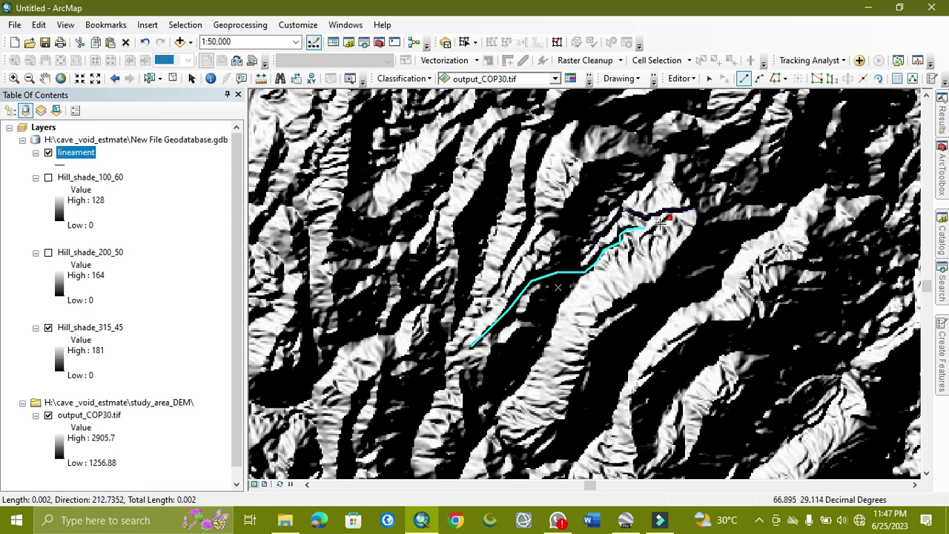
left_click(658, 224)
left_click(645, 228)
left_click(638, 242)
double_click(638, 243)
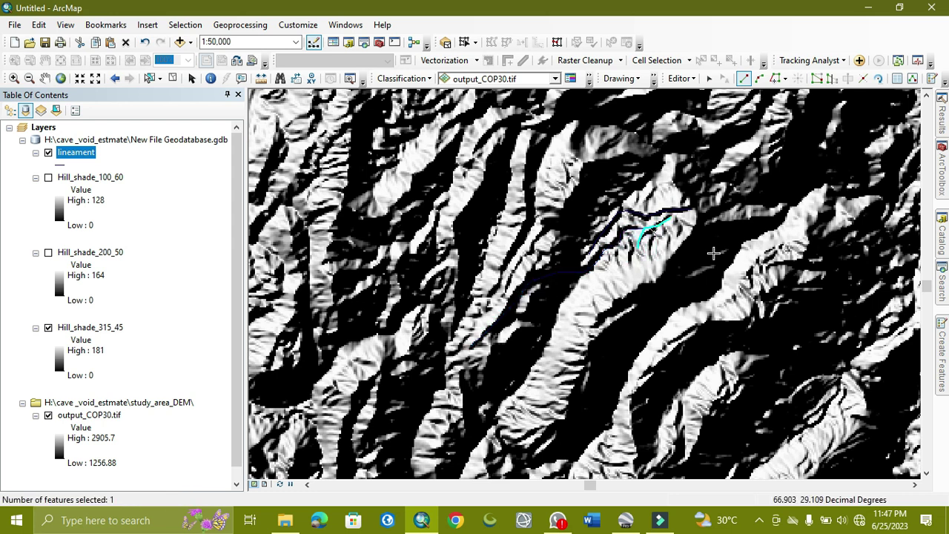
Delete the short lineament just drawn at the northeastern end of the central ridge.
scroll(637, 244, "up", 3)
scroll(659, 212, "up", 4)
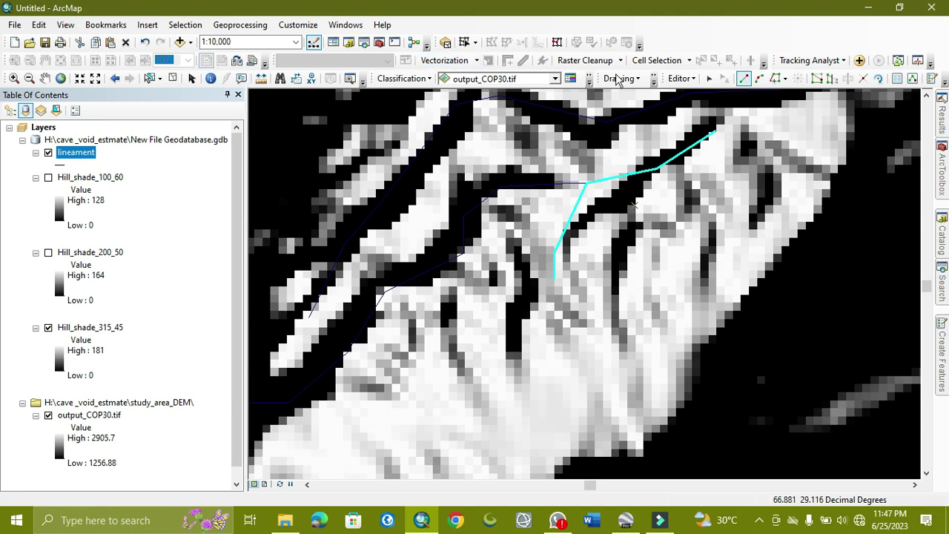
left_click(709, 79)
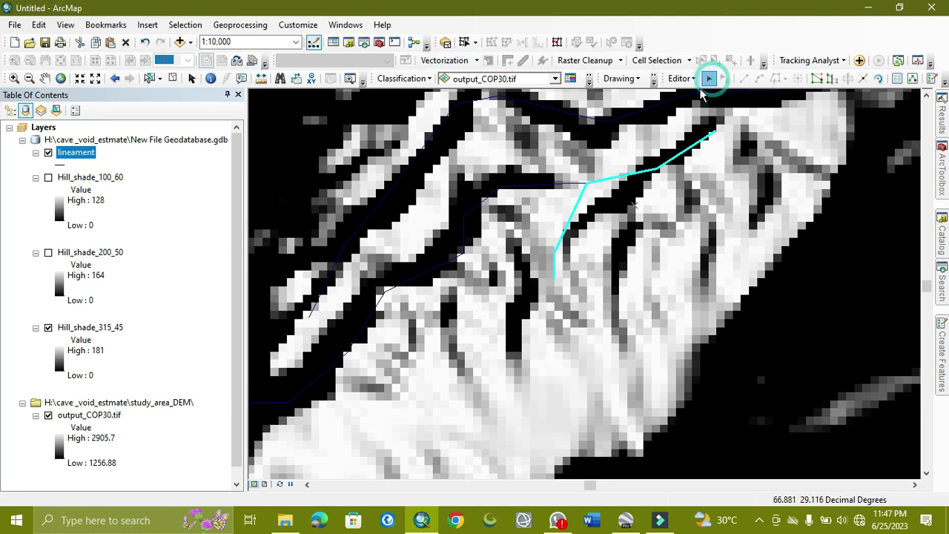
left_click(613, 183)
right_click(614, 183)
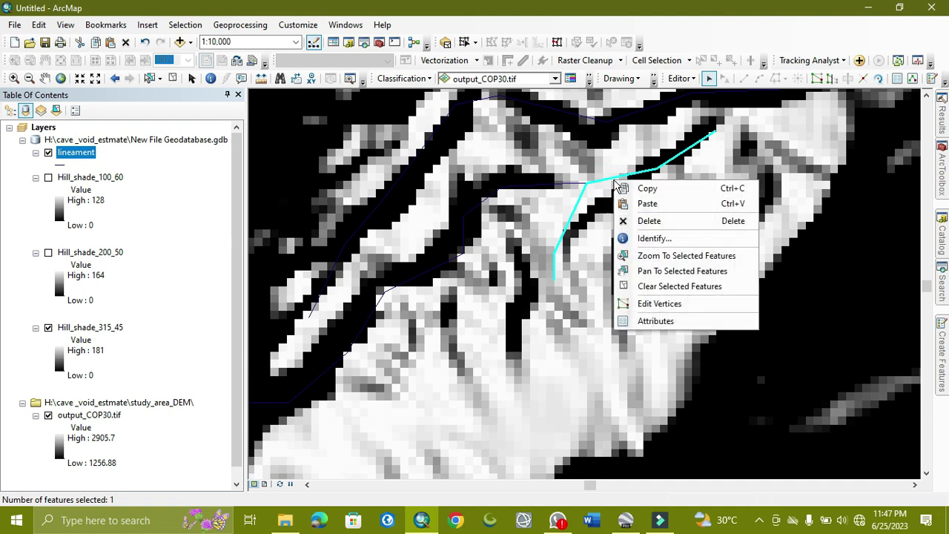
left_click(646, 220)
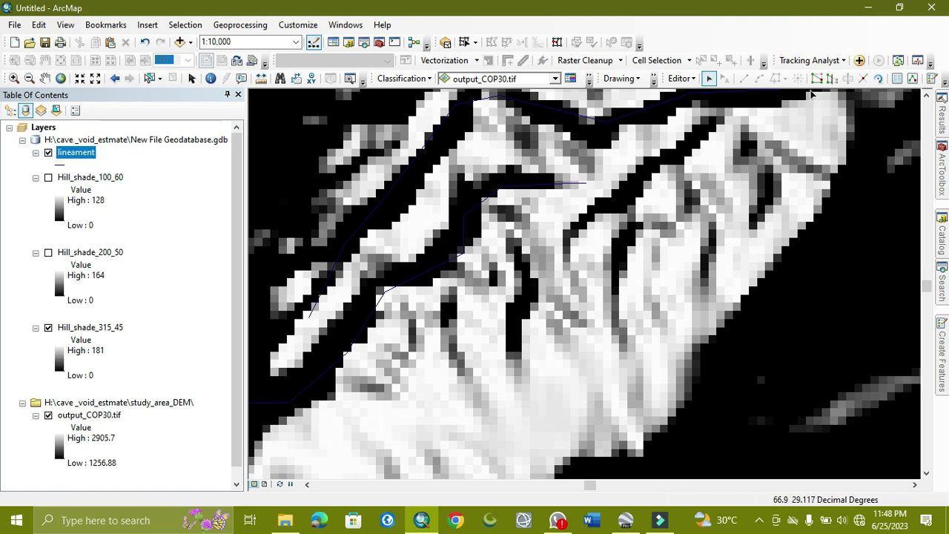
Digitize the short lineament again along the narrow dark valley southeast of the second one, and discard the stray extra sketch.
mouse_move(941, 348)
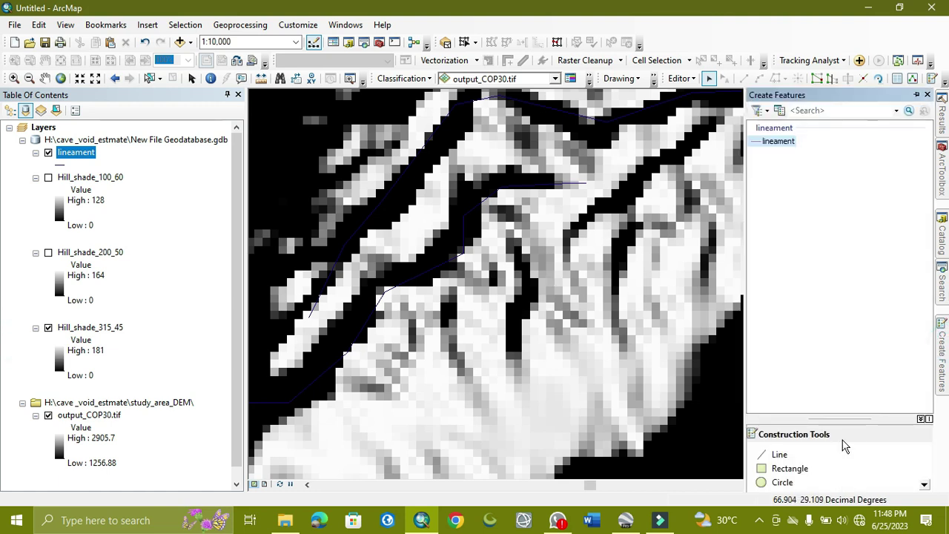
left_click(779, 454)
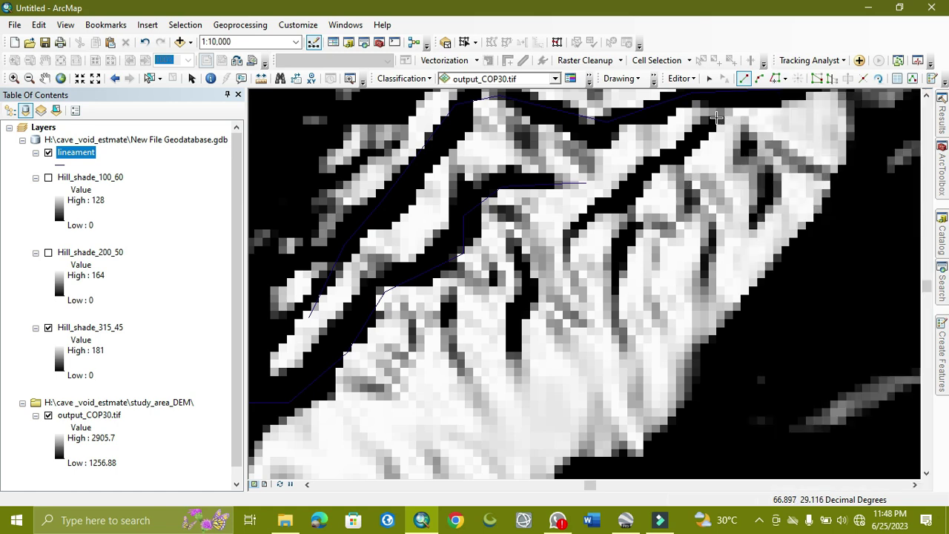
left_click(715, 120)
left_click(689, 145)
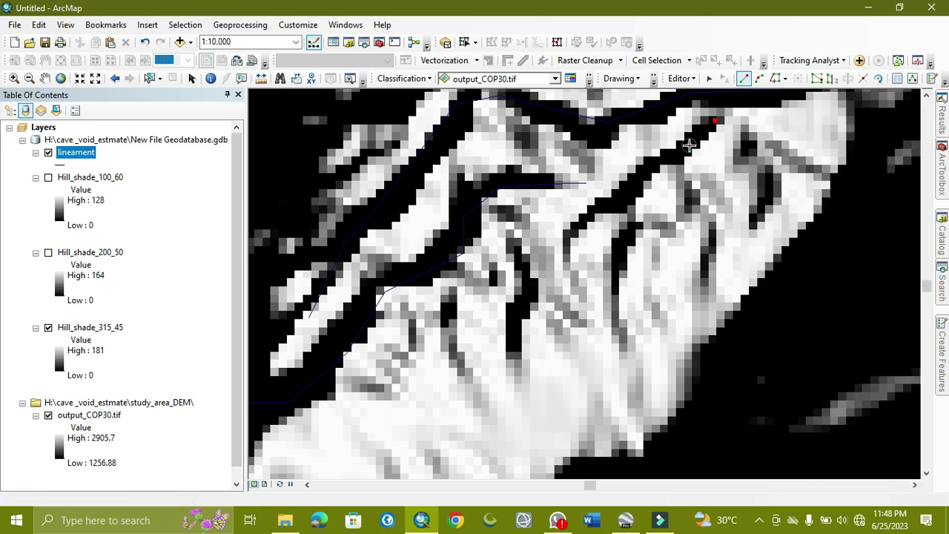
left_click(657, 166)
left_click(627, 190)
left_click(603, 211)
left_click(577, 225)
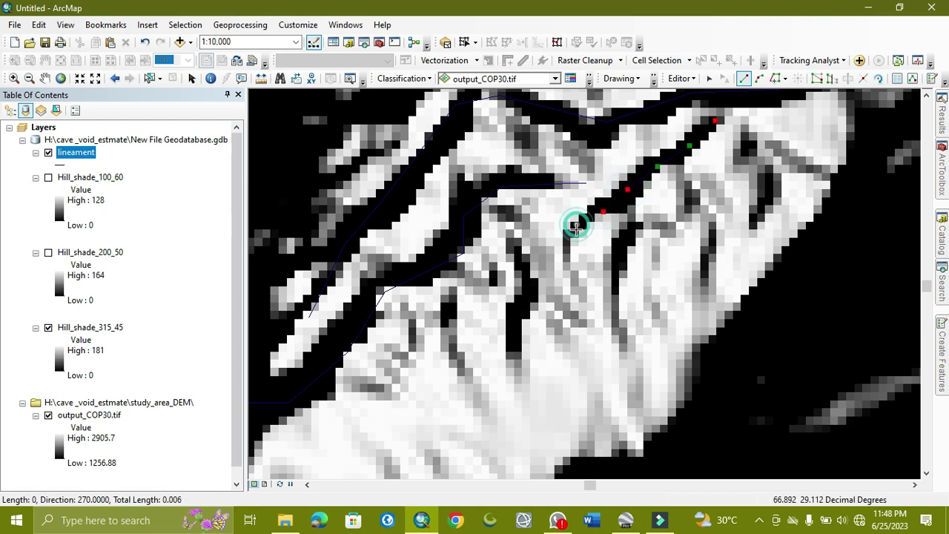
left_click(566, 241)
double_click(566, 257)
left_click(567, 257)
right_click(604, 296)
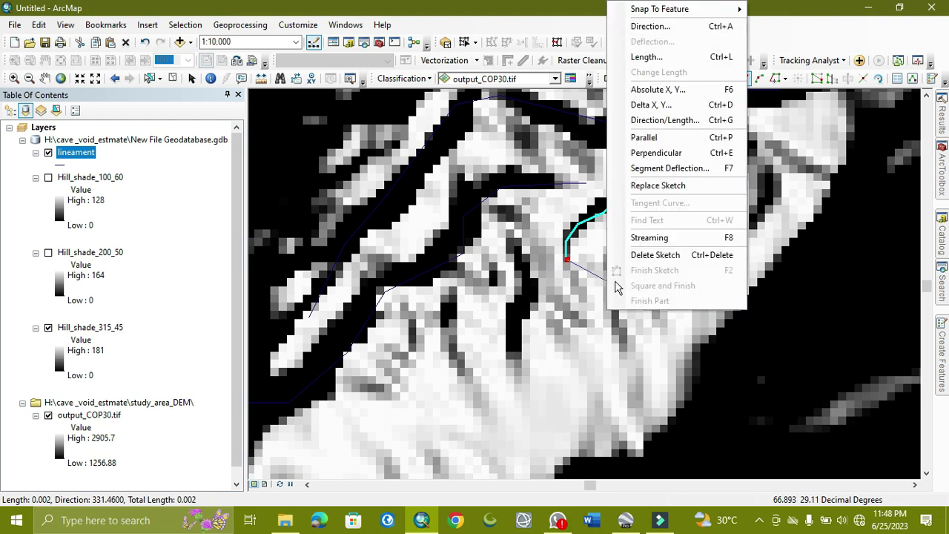
left_click(645, 252)
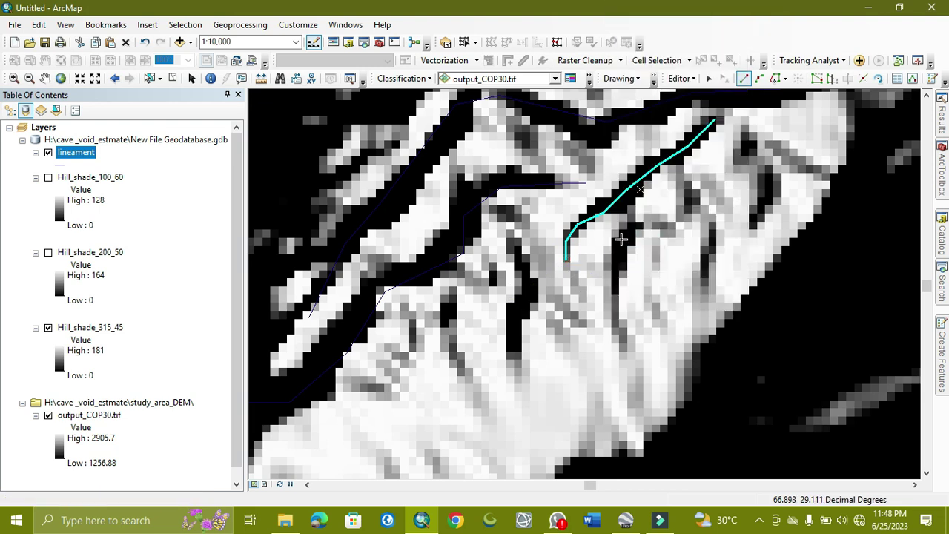
Digitize a lineament about 0.008 map units long in the southern area, running northeast along the dark valley until the bright gap.
scroll(616, 319, "up", 3)
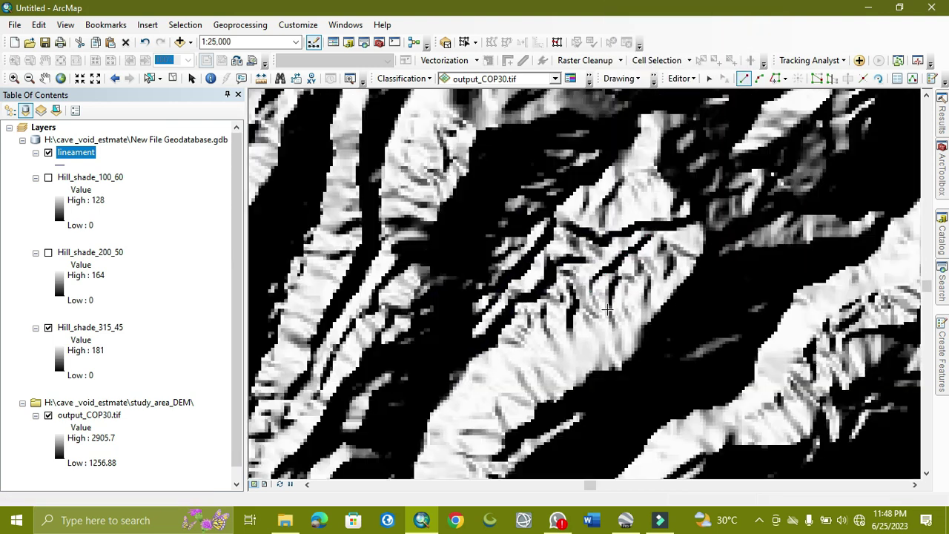
scroll(606, 307, "up", 3)
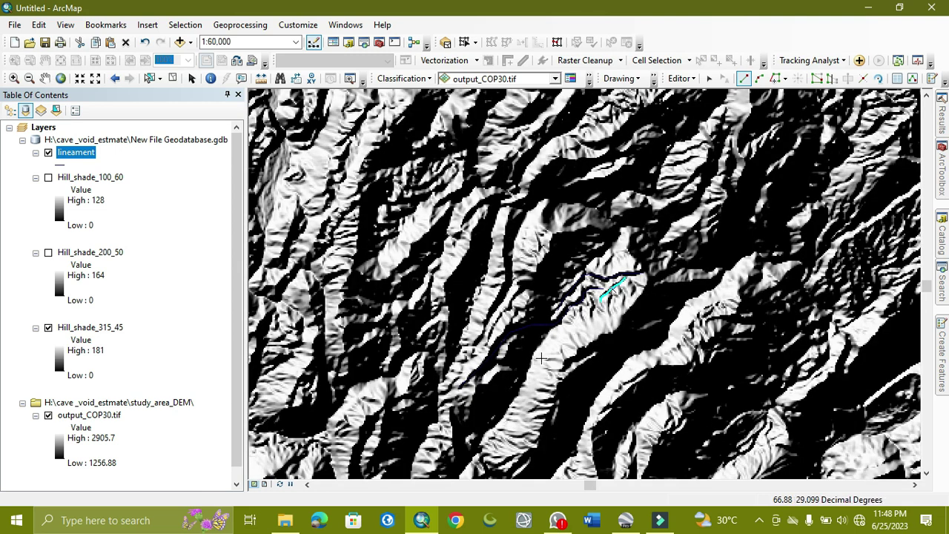
scroll(514, 341, "up", 2)
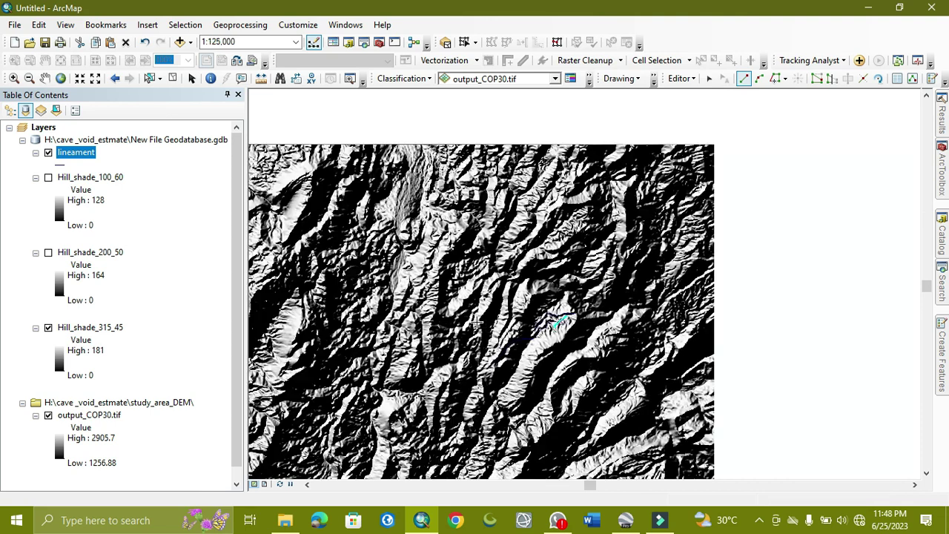
scroll(393, 328, "down", 1)
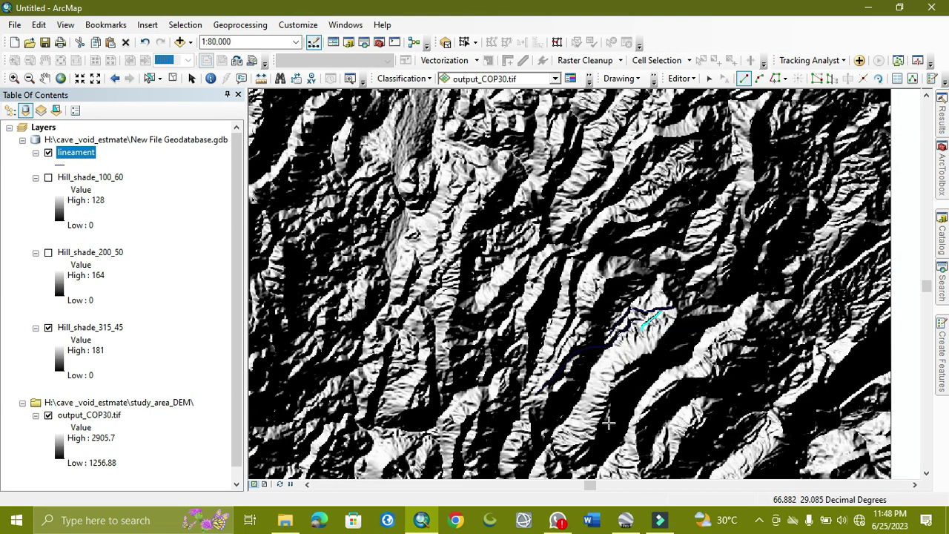
left_click_drag(546, 378, 723, 293)
scroll(571, 281, "up", 4)
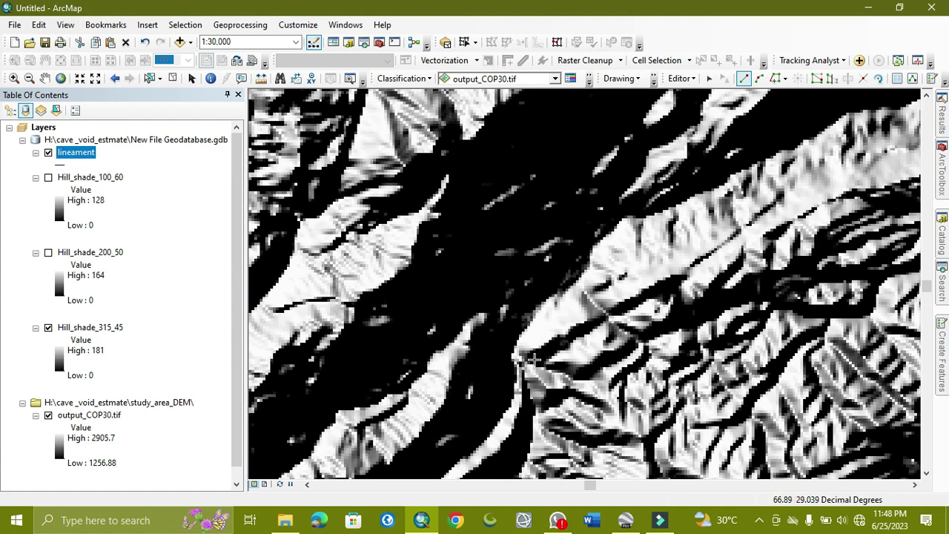
left_click(533, 360)
left_click(578, 331)
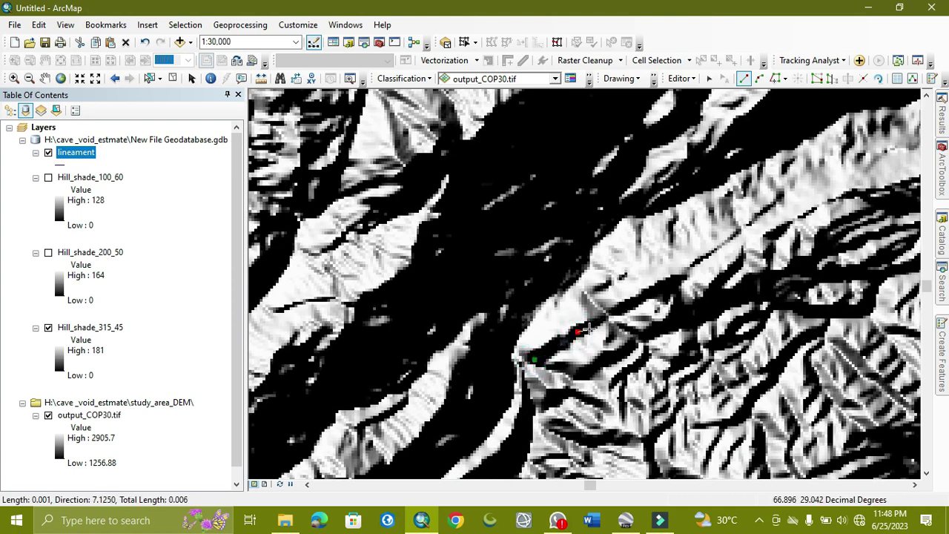
scroll(599, 320, "up", 2)
scroll(600, 320, "up", 1)
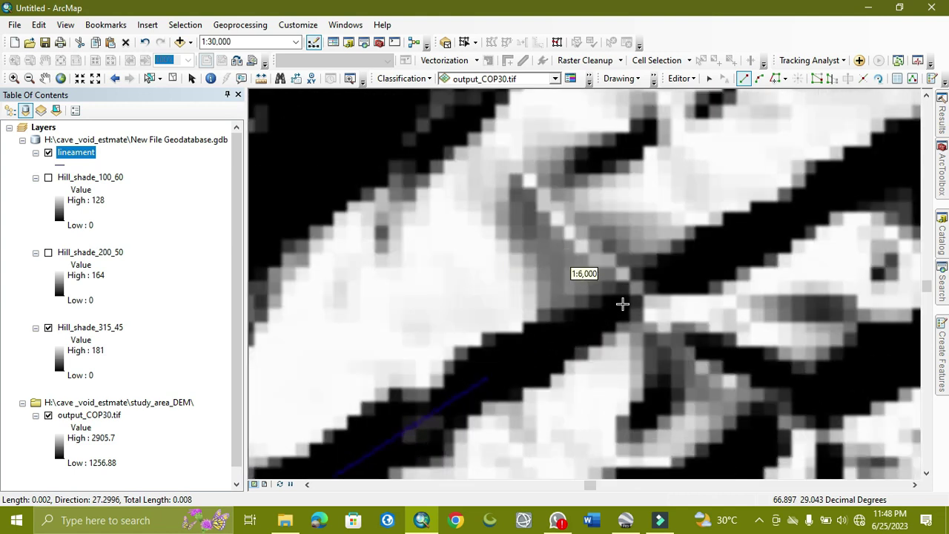
scroll(623, 303, "up", 1)
double_click(622, 305)
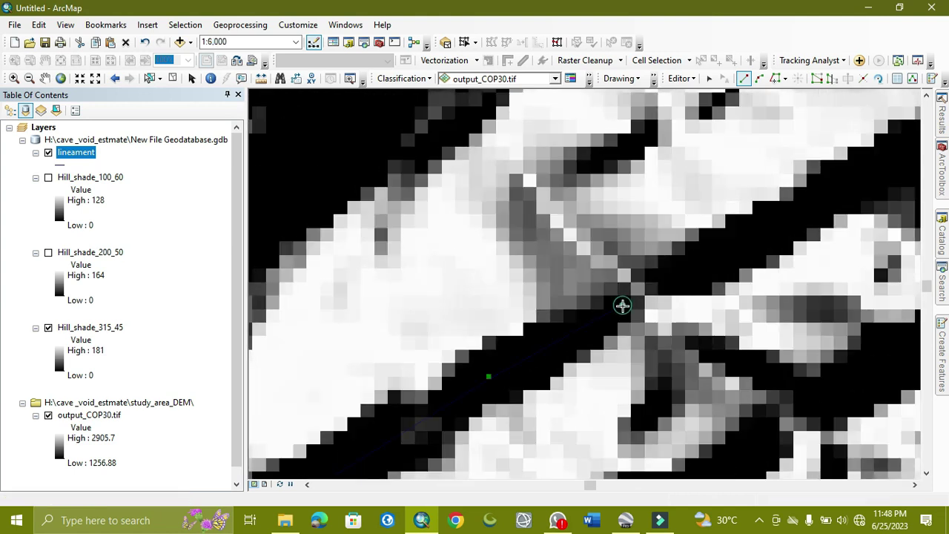
Digitize a separate lineament northeast of the bright gap, following the same wide dark valley to its narrow end.
left_click(656, 281)
left_click(764, 235)
left_click(844, 187)
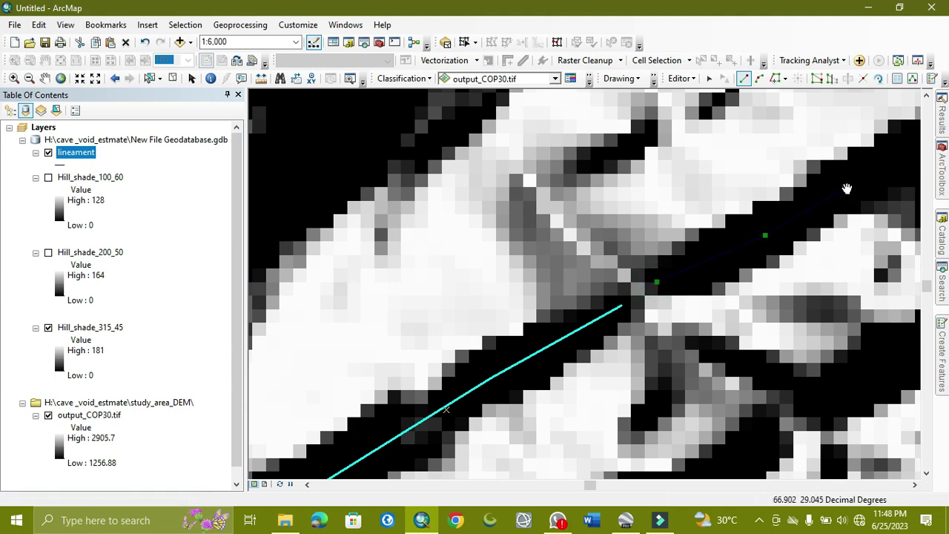
key("Right")
key("Up")
left_click(605, 276)
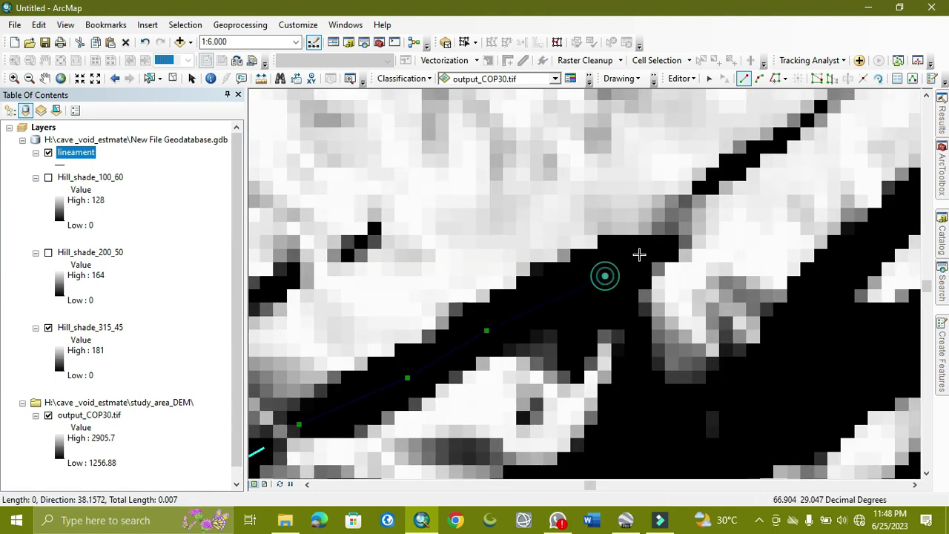
double_click(671, 235)
Digitize a lineament northeast of the last one, following the narrow dark valley up to the bright gap at its northeastern end.
key("Right")
key("Up")
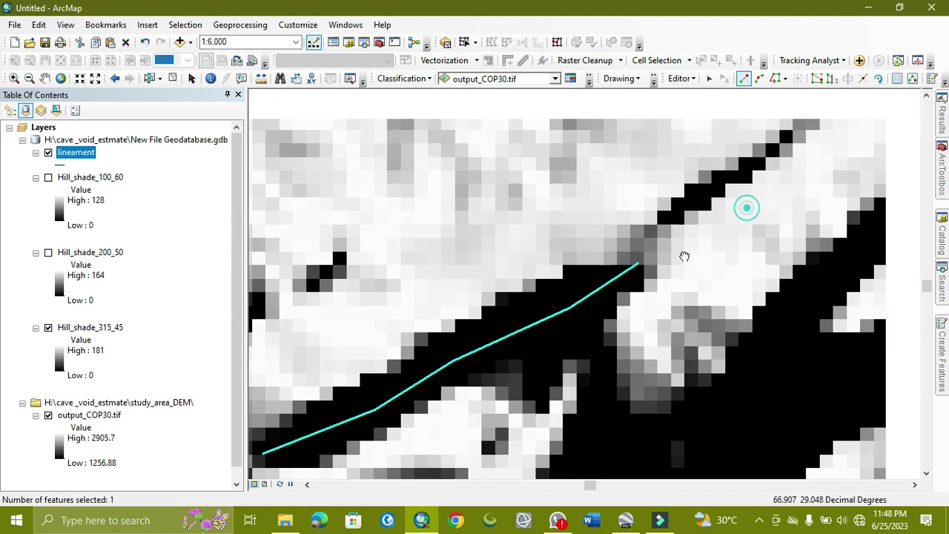
left_click(551, 282)
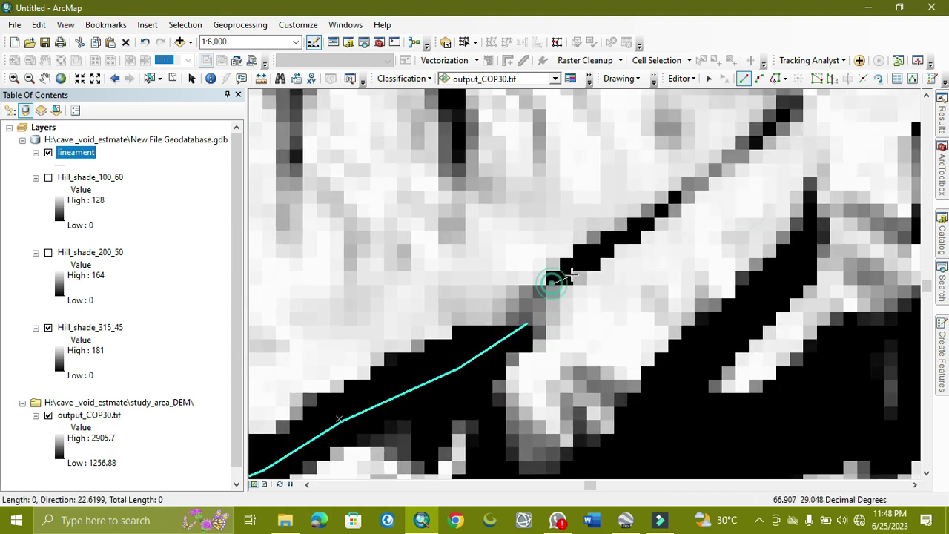
left_click(598, 253)
left_click(656, 217)
key("Right")
key("Up")
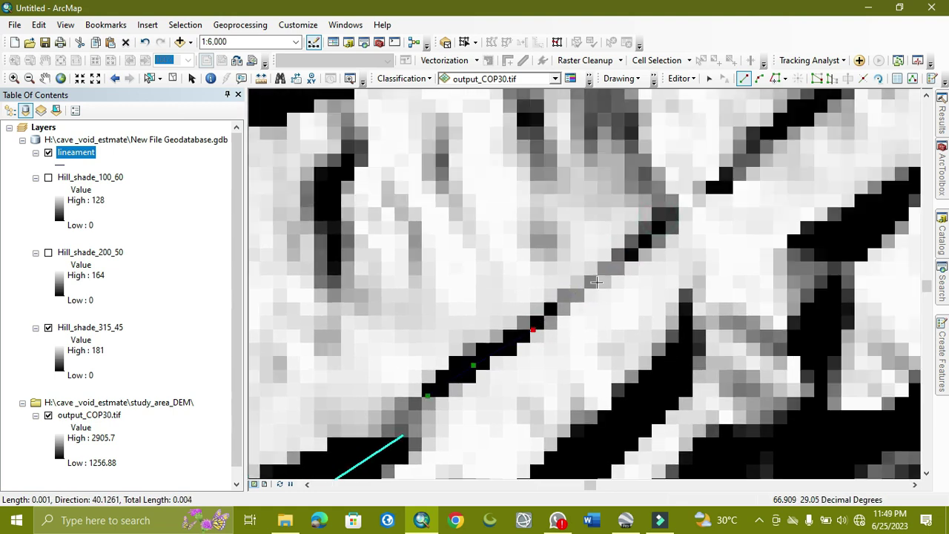
left_click(552, 307)
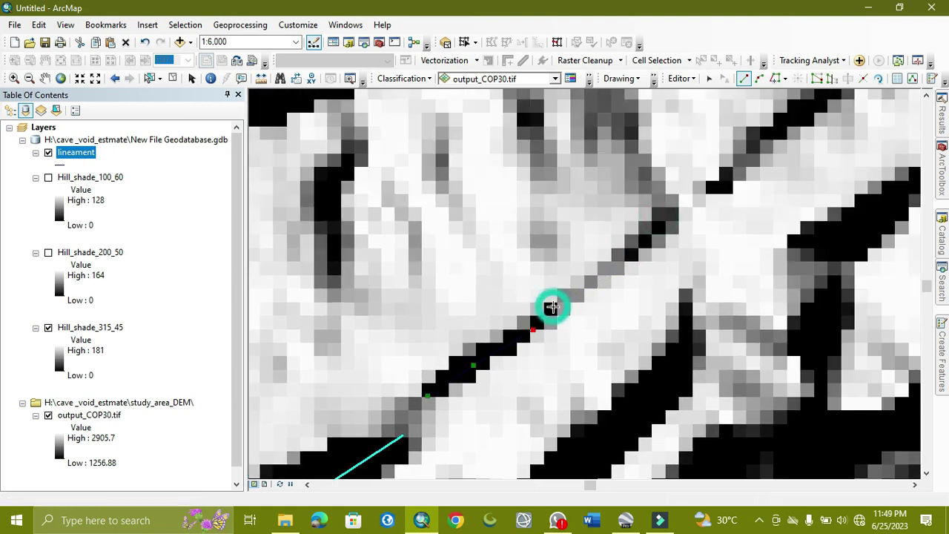
double_click(668, 220)
Digitize a short three-vertex lineament farther northeast, along the dark valley on the southeastern edge of the bright ridge.
scroll(677, 281, "up", 2)
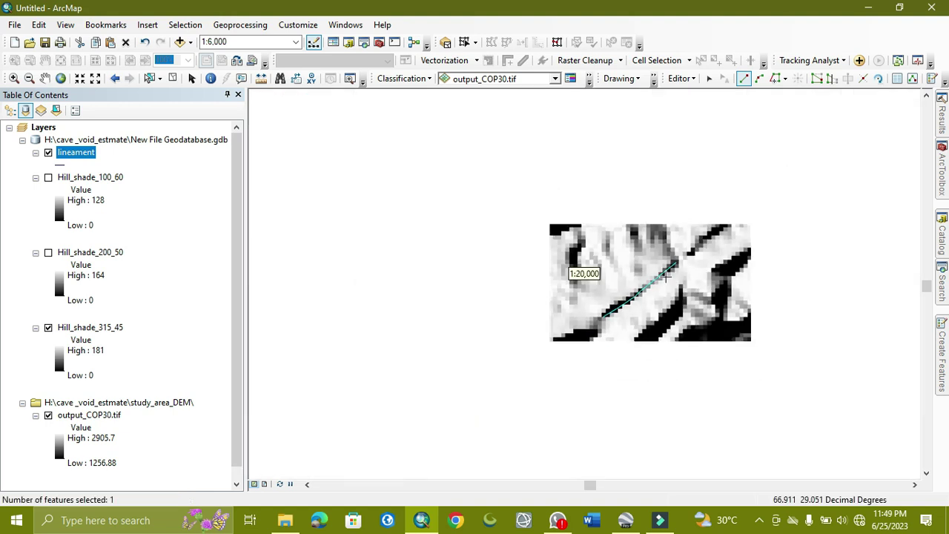
scroll(638, 333, "up", 4)
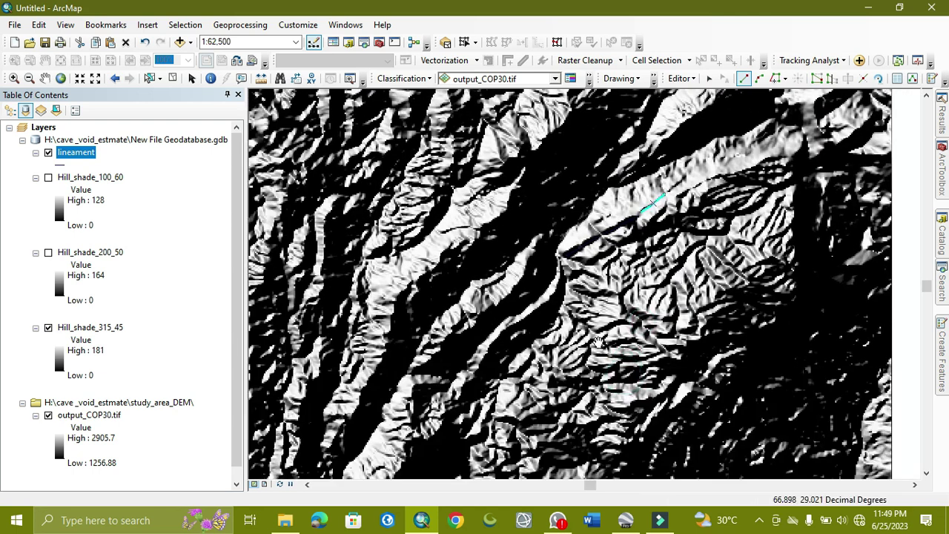
left_click_drag(625, 376, 593, 370)
left_click_drag(571, 247, 510, 310)
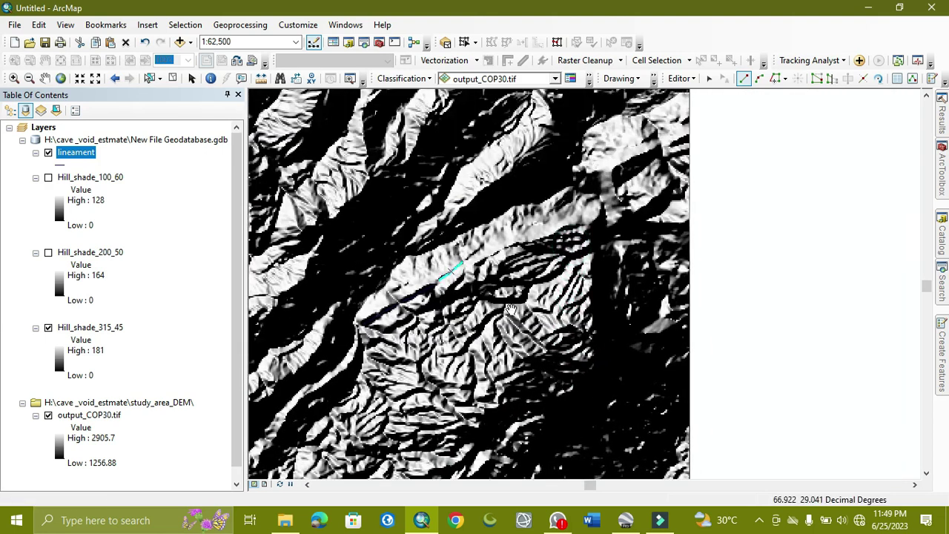
scroll(517, 310, "up", 3)
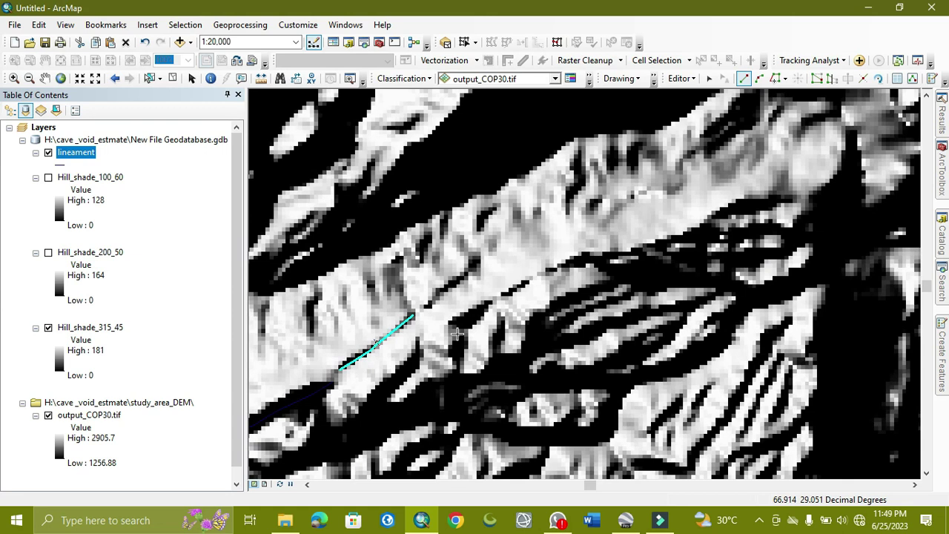
left_click(459, 324)
left_click(490, 302)
double_click(525, 282)
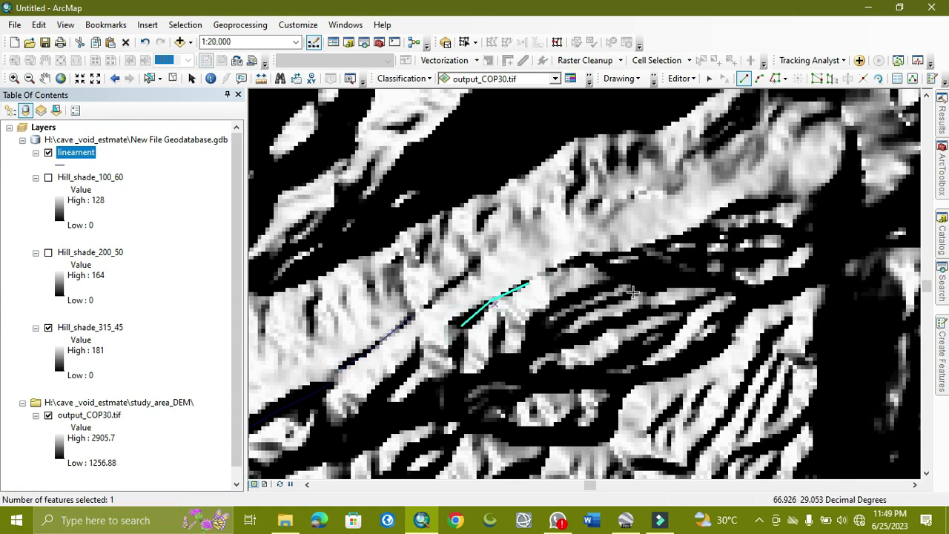
Digitize a lineament about 0.007 map units long, running north-northeast along the narrow dark valley just west of the existing central lineaments.
scroll(632, 293, "up", 3)
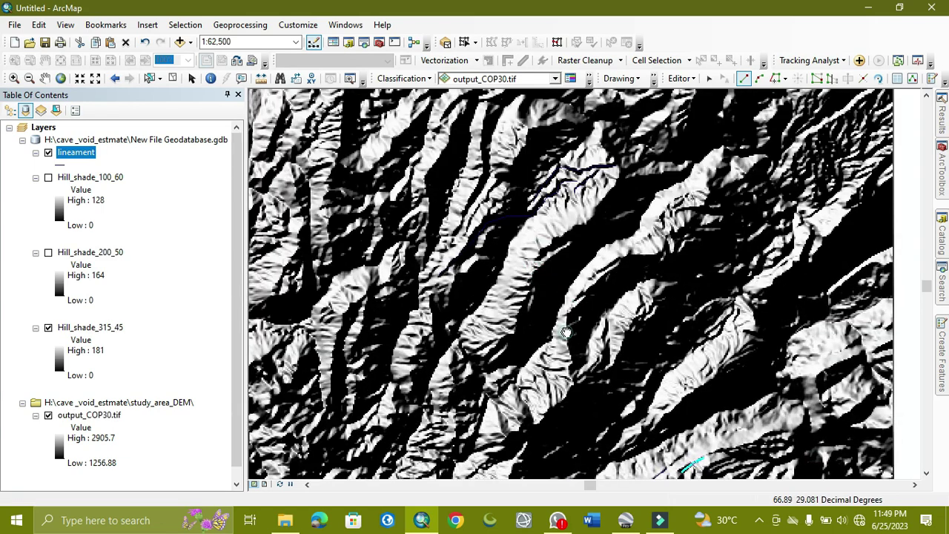
left_click_drag(565, 332, 604, 341)
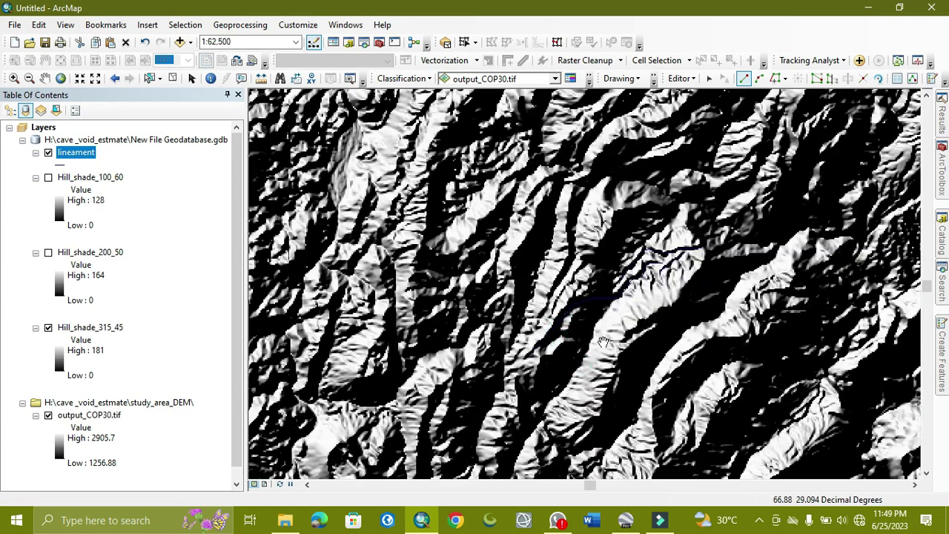
scroll(619, 300, "down", 8)
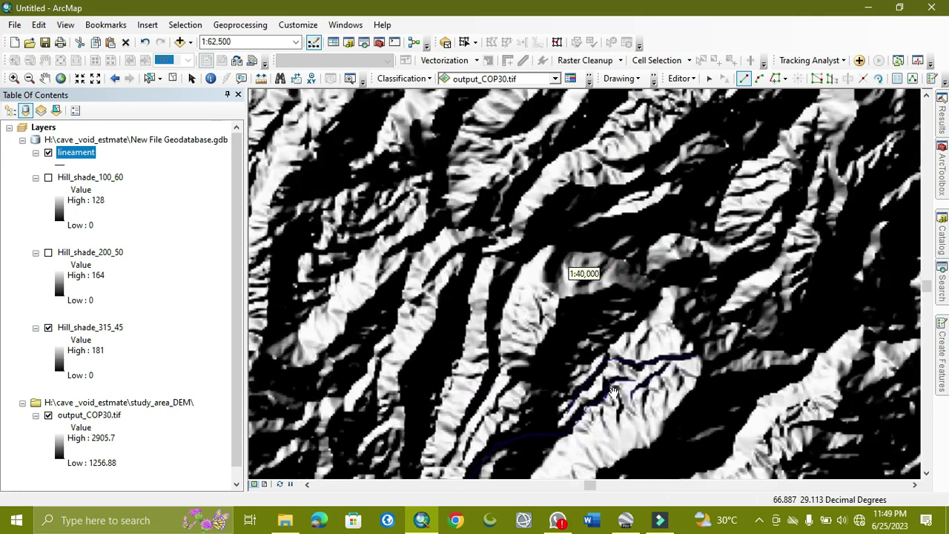
scroll(608, 399, "up", 5)
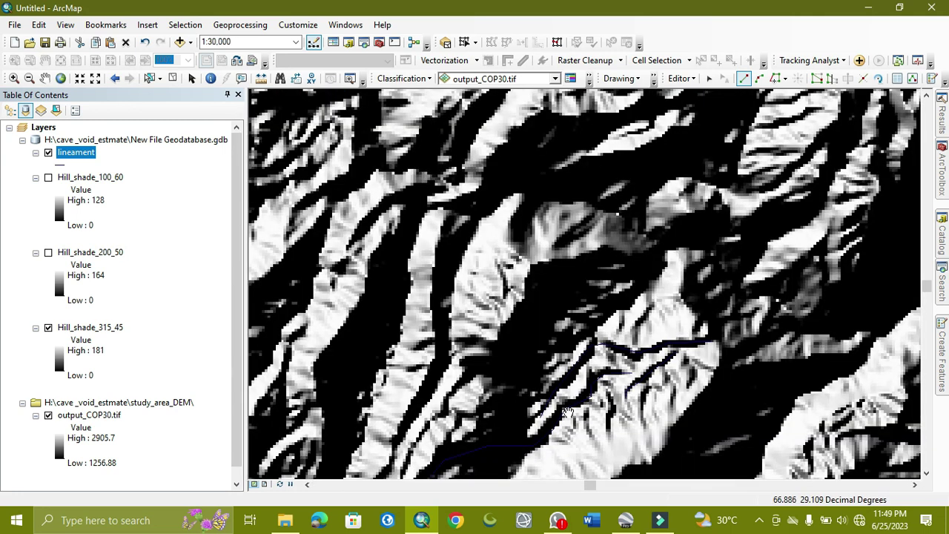
scroll(567, 412, "up", 4)
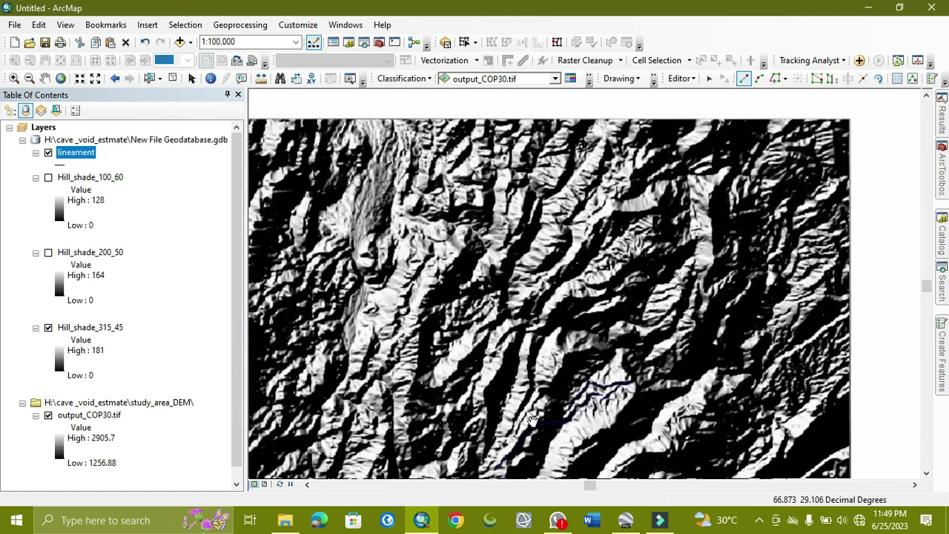
scroll(530, 421, "down", 6)
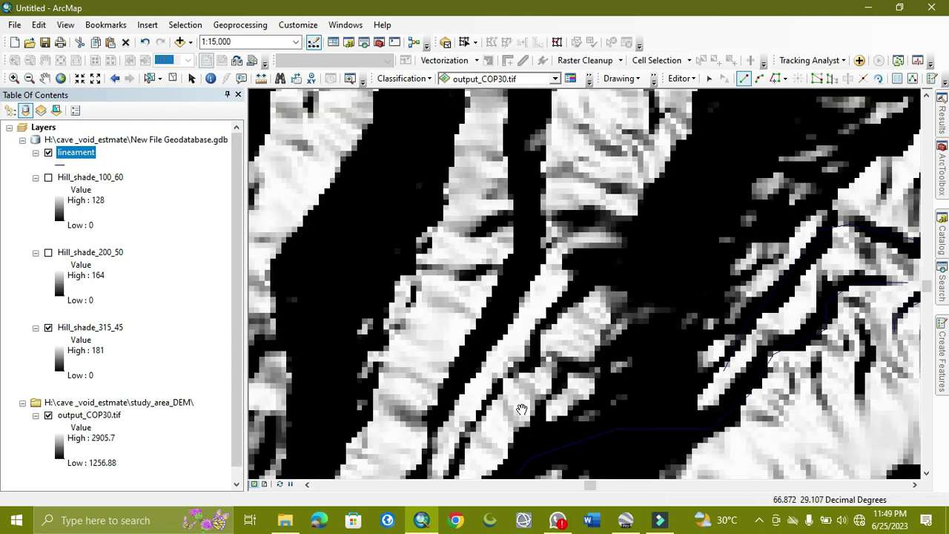
scroll(521, 410, "down", 3)
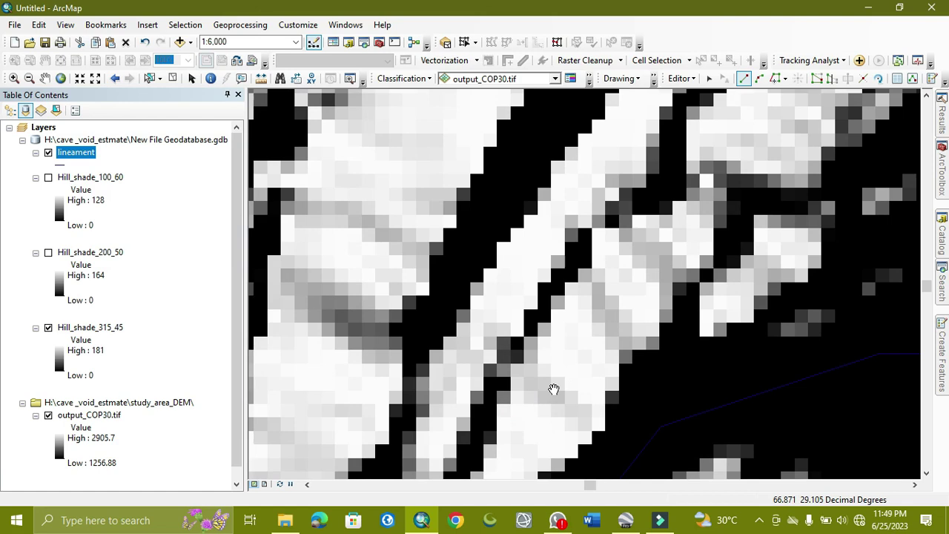
left_click_drag(511, 417, 615, 270)
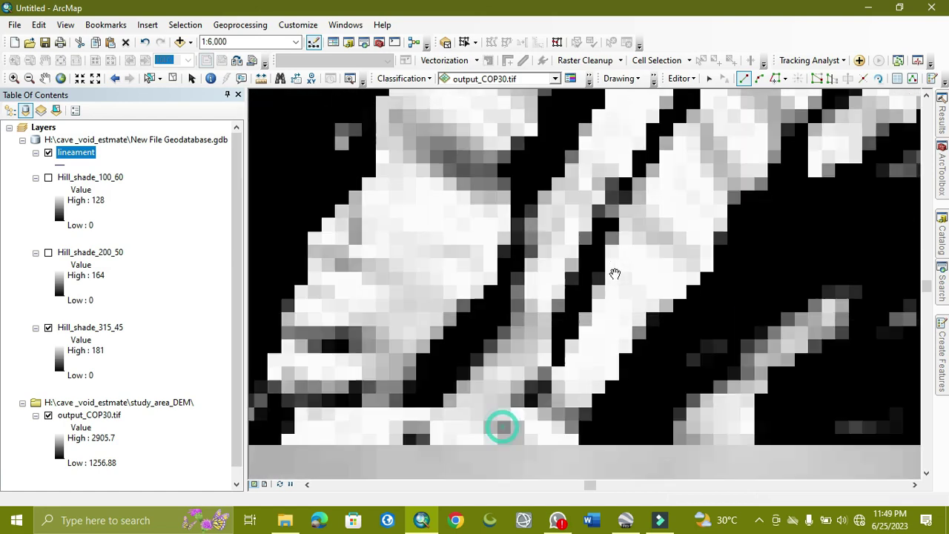
left_click(530, 399)
left_click(544, 376)
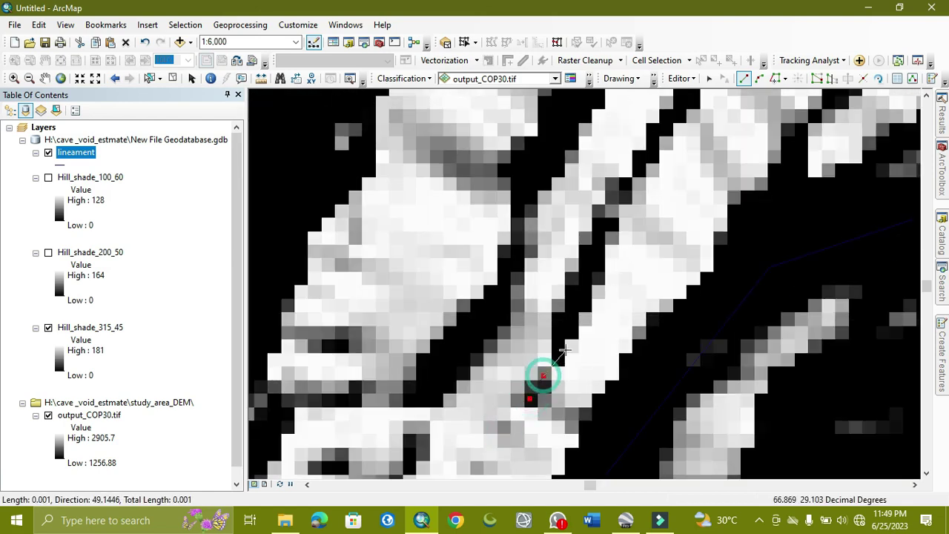
left_click(560, 358)
left_click(573, 314)
left_click(597, 233)
left_click_drag(598, 233, 573, 340)
left_click(591, 313)
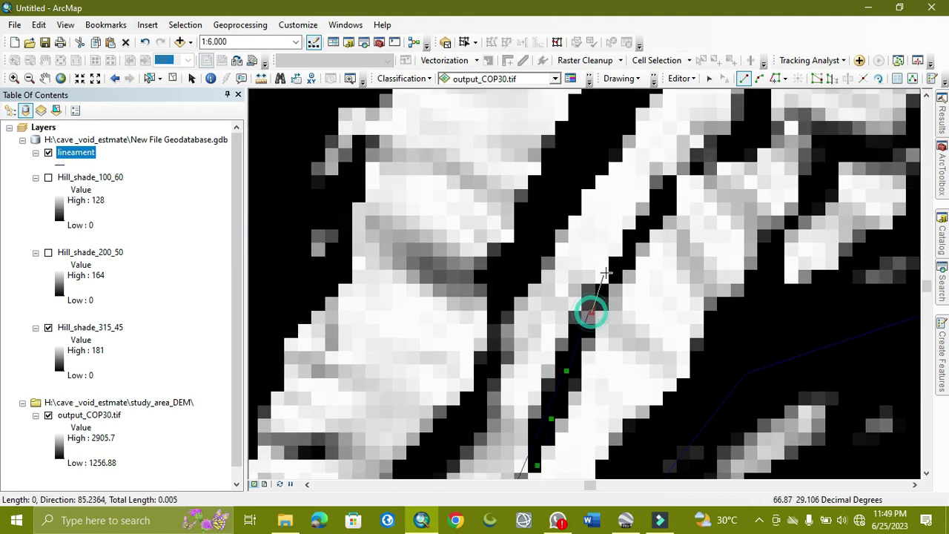
left_click(625, 270)
left_click_drag(626, 264, 567, 374)
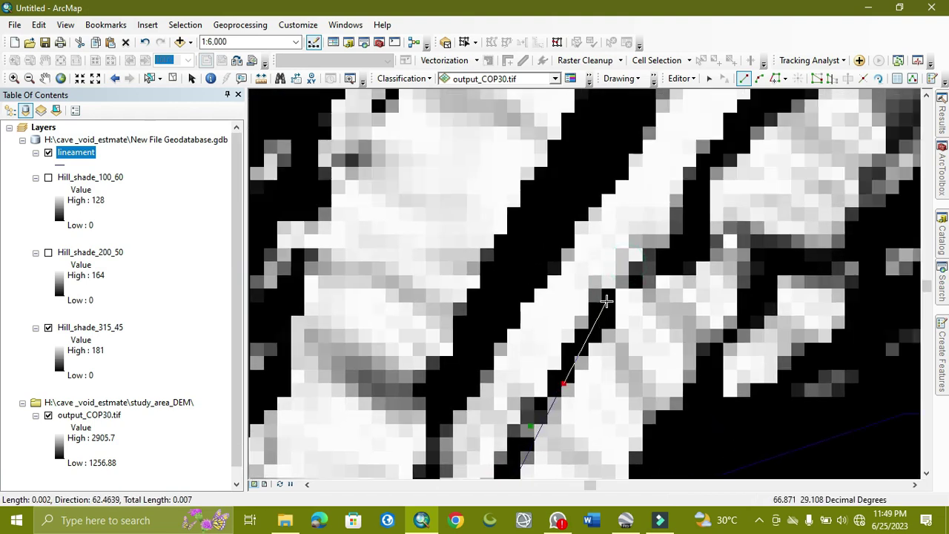
left_click(608, 298)
double_click(608, 295)
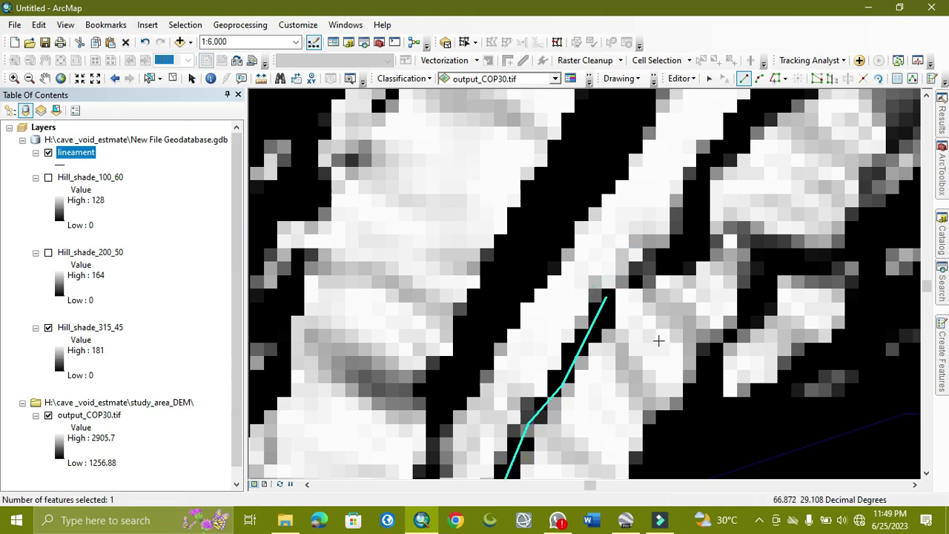
Digitize a lineament about 0.004 map units long in the hillshade's northwestern corner, running southwest along the short dark valley.
scroll(655, 425, "up", 5)
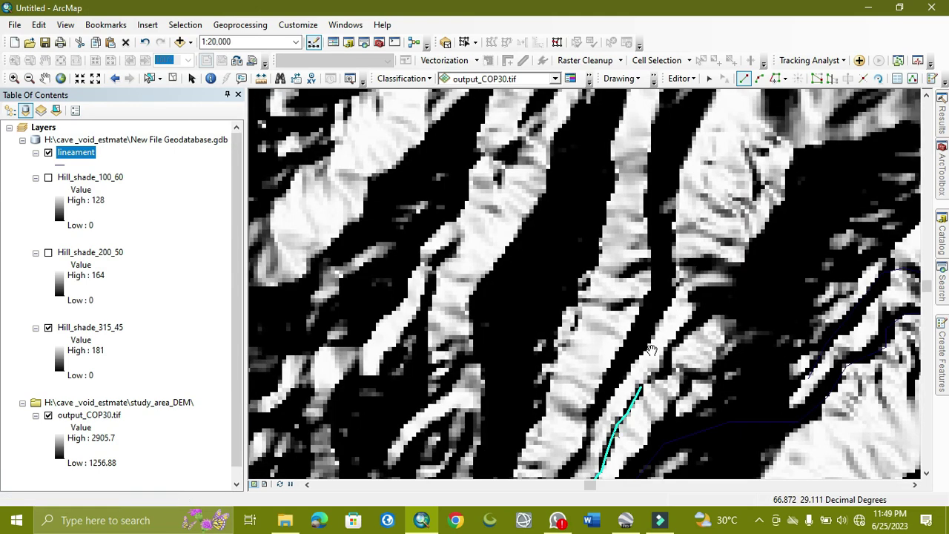
scroll(651, 352, "up", 1)
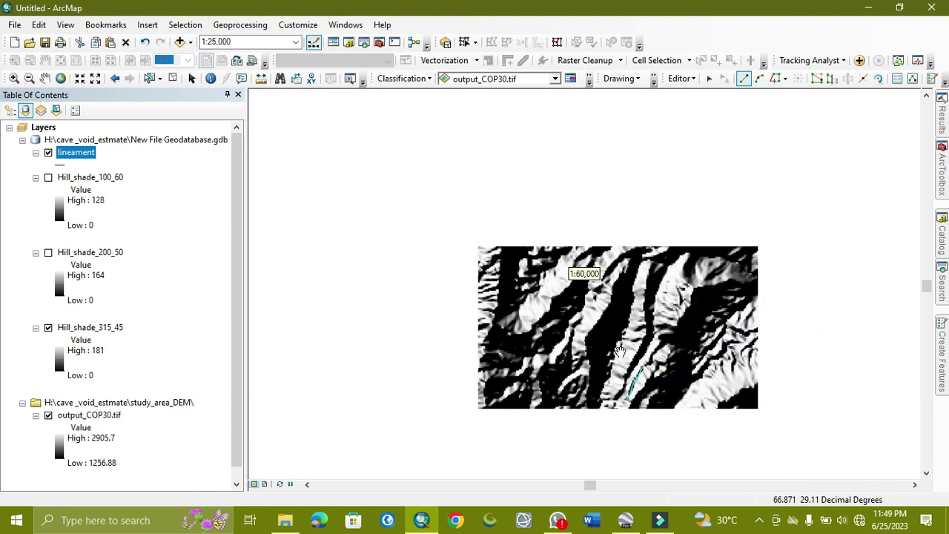
scroll(573, 280, "up", 3)
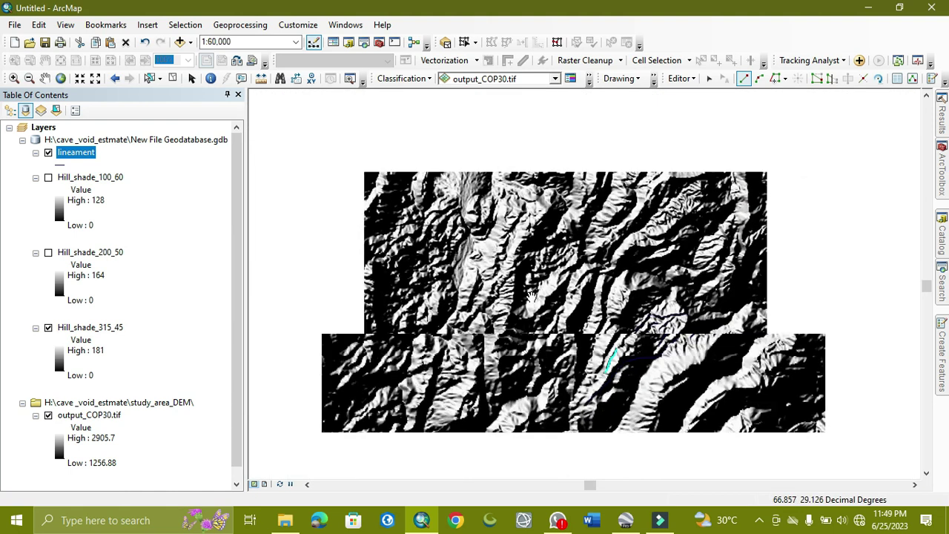
scroll(441, 198, "down", 2)
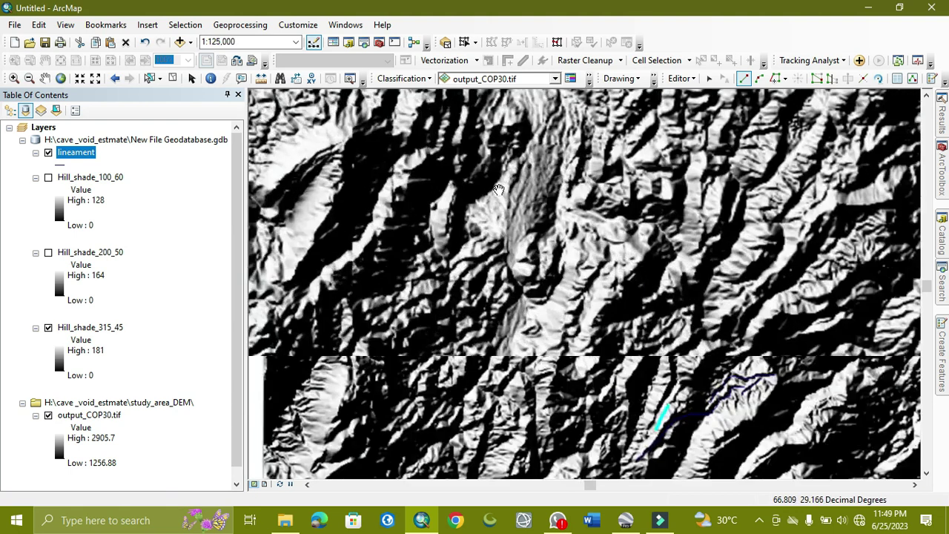
left_click_drag(396, 191, 512, 185)
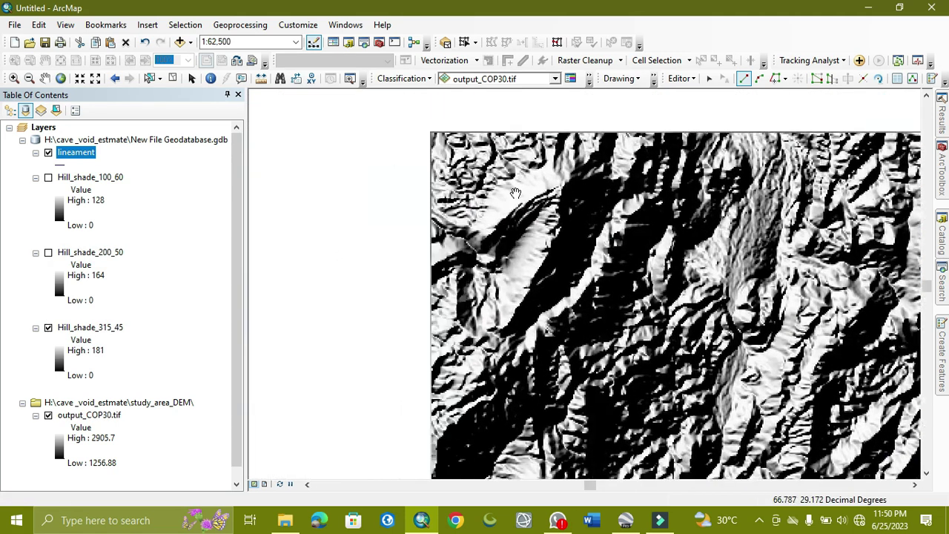
scroll(493, 177, "down", 3)
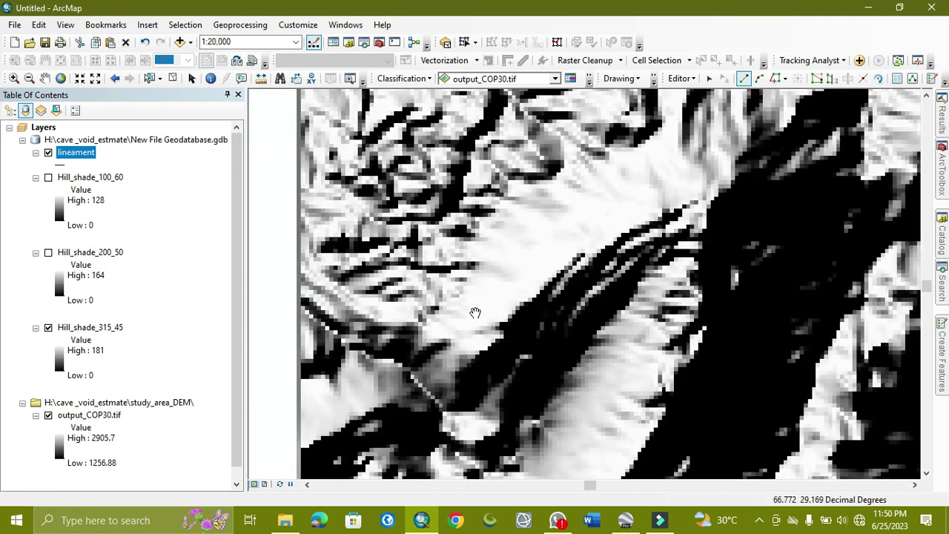
key("Up")
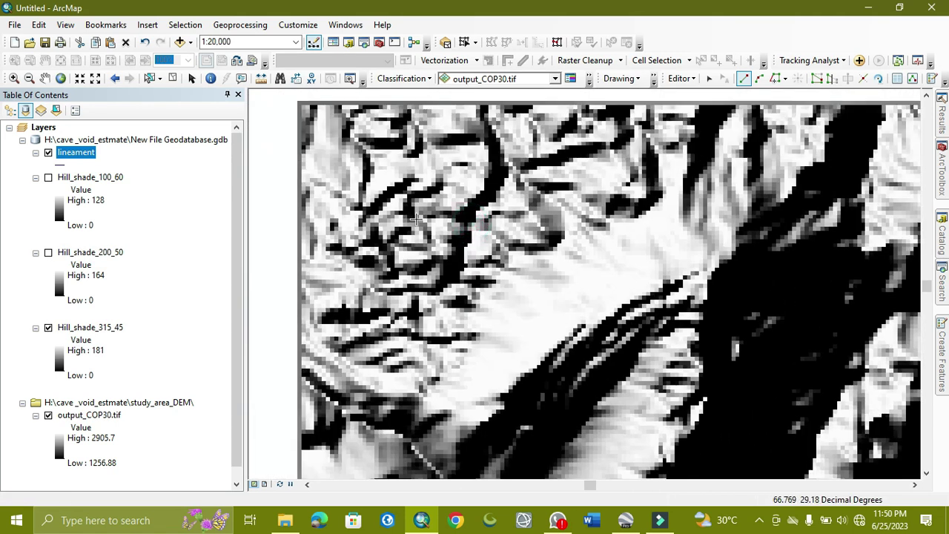
left_click(407, 180)
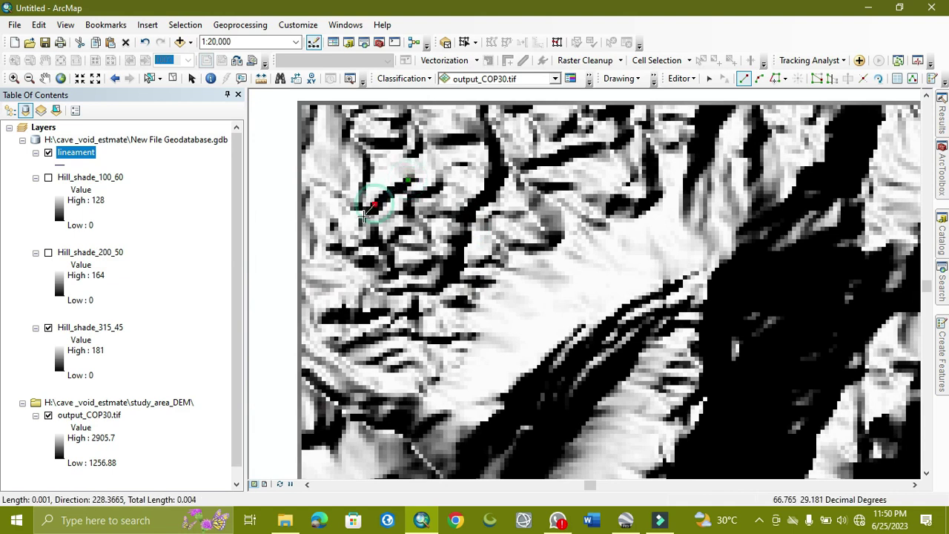
double_click(363, 217)
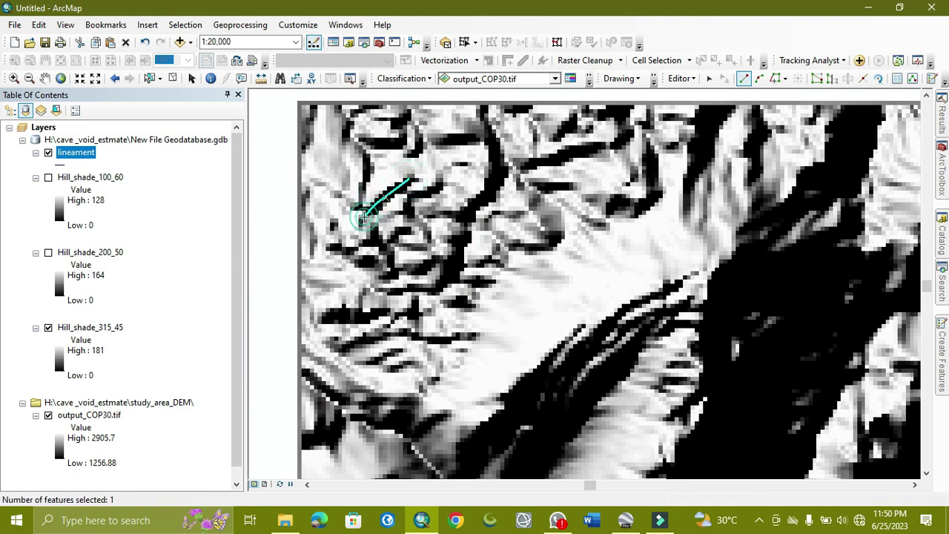
Digitize a north-south lineament about 0.004 map units long along the adjacent dark valley, ending at the previous lineament's southwestern endpoint.
left_click(364, 155)
left_click(367, 173)
left_click(363, 193)
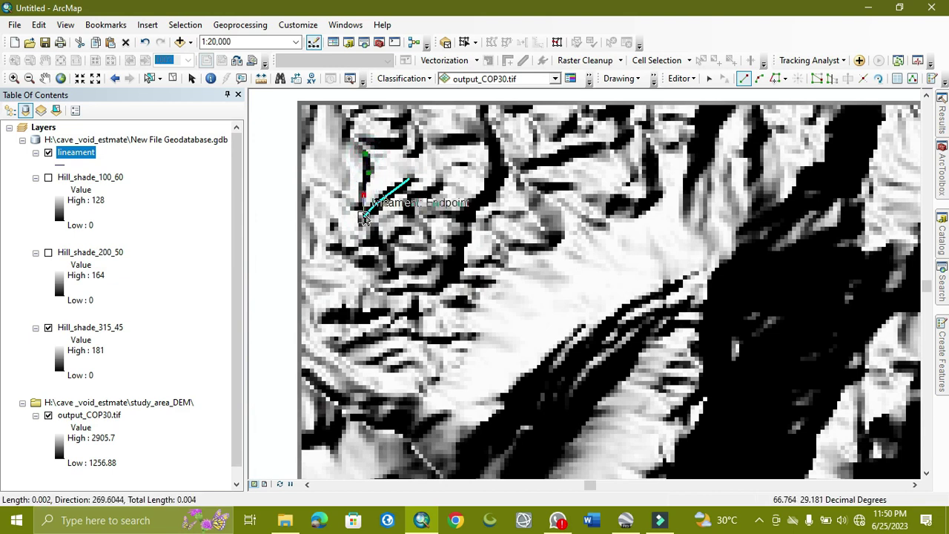
double_click(363, 216)
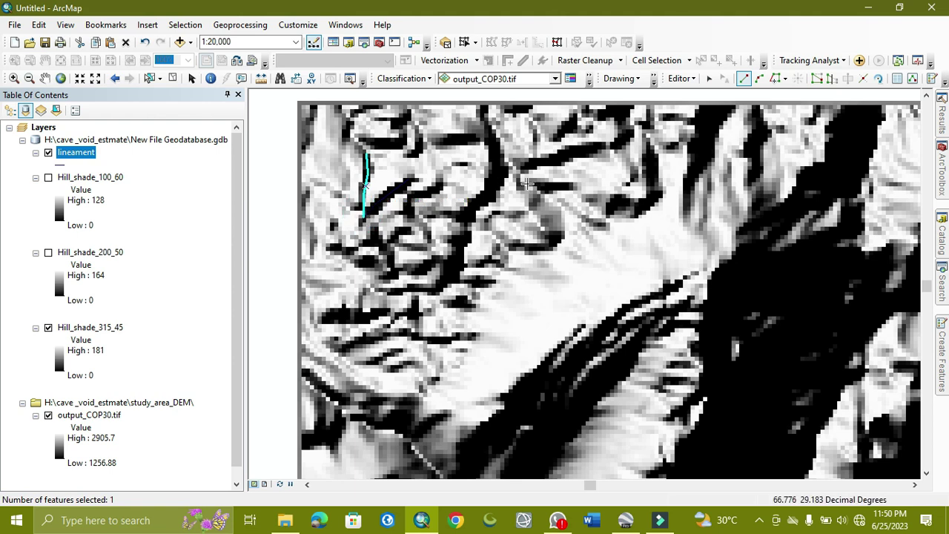
Digitize a winding lineament from the hillshade's northern edge southward along the dark valley near the northwestern corner, ending with a bend to the west.
scroll(442, 272, "up", 5)
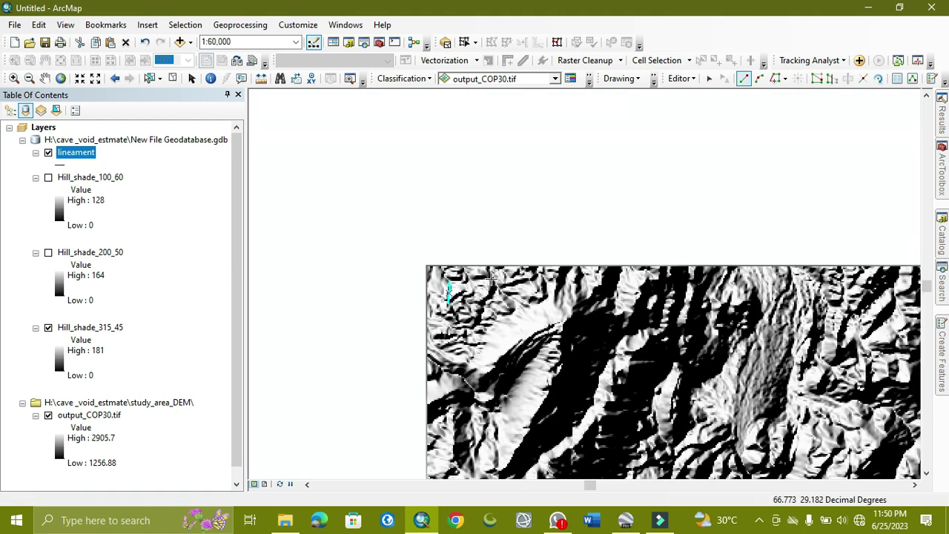
scroll(490, 272, "down", 5)
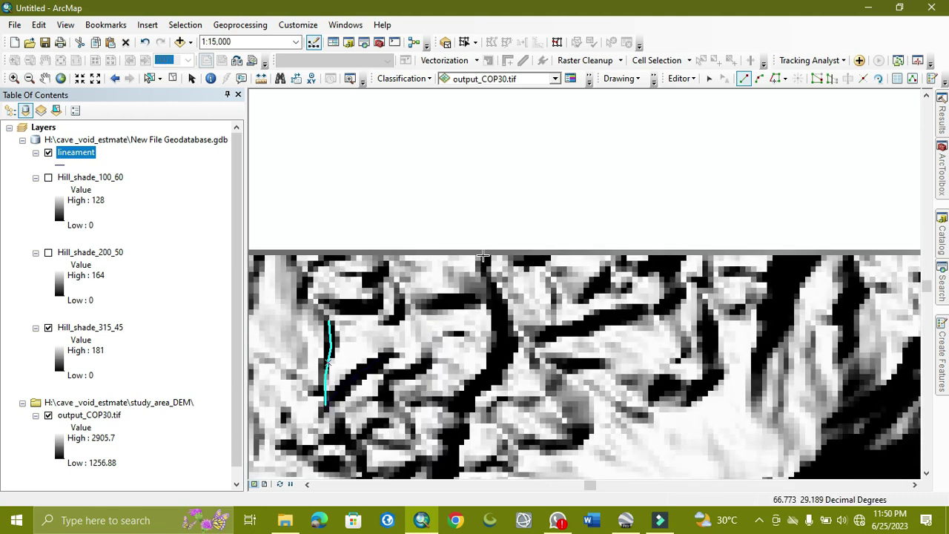
left_click(483, 257)
left_click(488, 285)
left_click(500, 317)
left_click(503, 356)
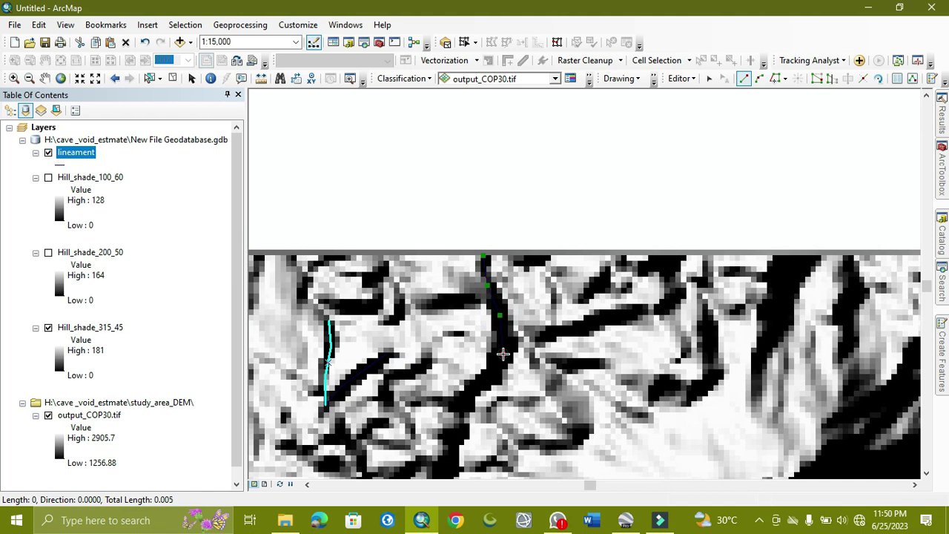
left_click(476, 388)
left_click(461, 409)
left_click(480, 330)
left_click(454, 369)
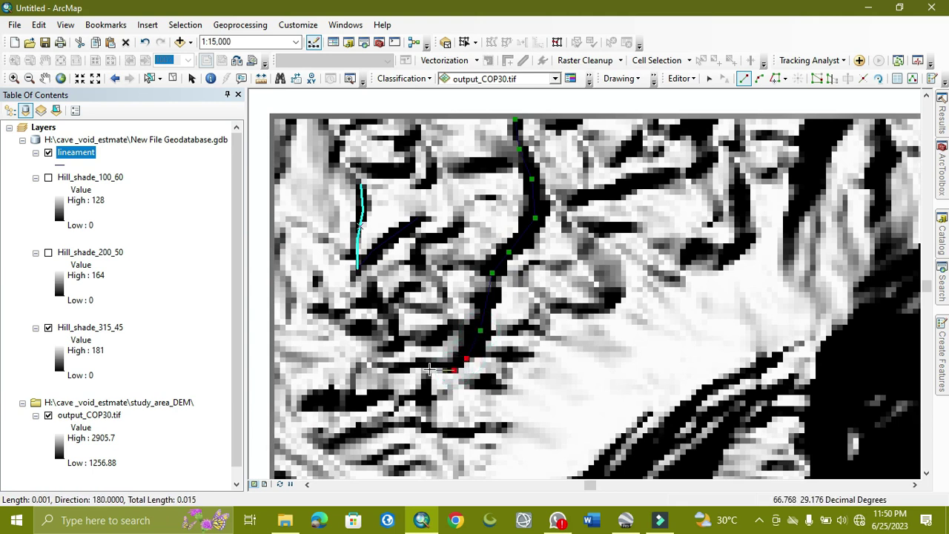
double_click(392, 371)
Digitize a lineament about 0.008 map units long, running east-northeast along the dark valley just east of the winding lineament and turning north at its end.
scroll(651, 257, "up", 2)
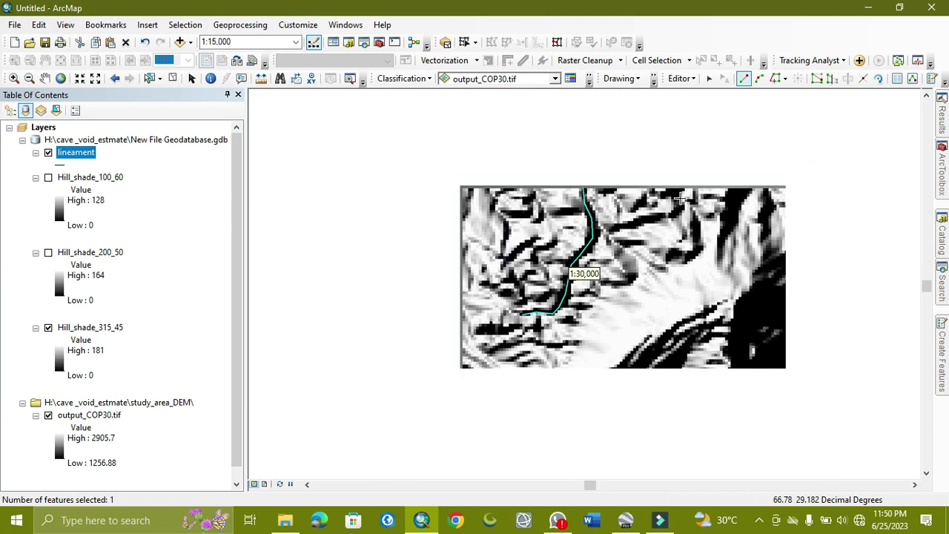
left_click_drag(658, 244, 572, 272)
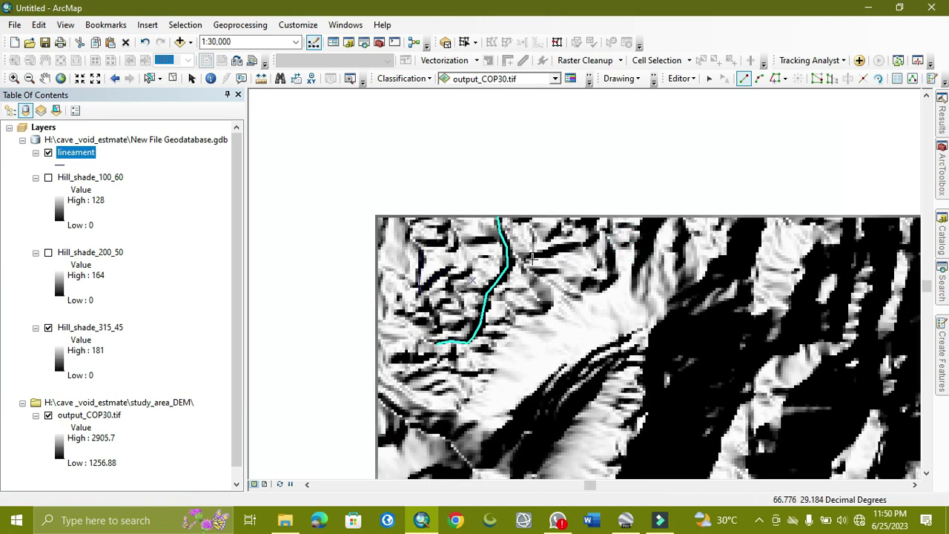
left_click(531, 259)
left_click(553, 252)
left_click(572, 249)
left_click(595, 237)
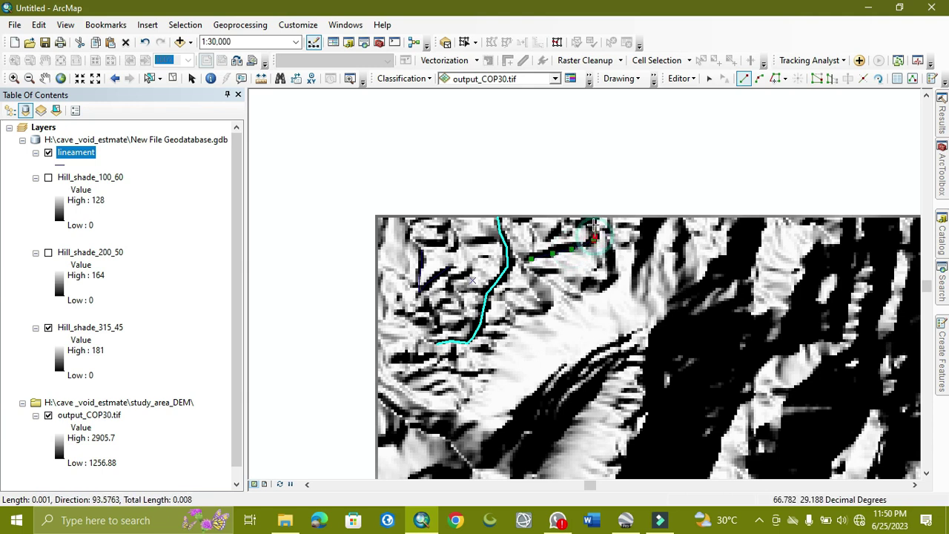
double_click(593, 224)
Increase the line width of the lineament layer's symbol.
scroll(586, 265, "down", 2)
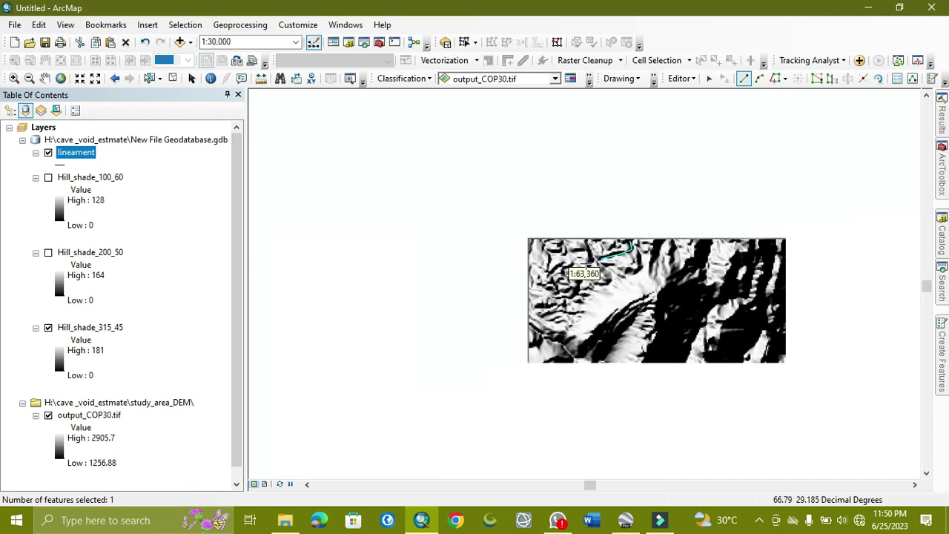
left_click(59, 169)
left_click(614, 223)
left_click(613, 223)
left_click(554, 407)
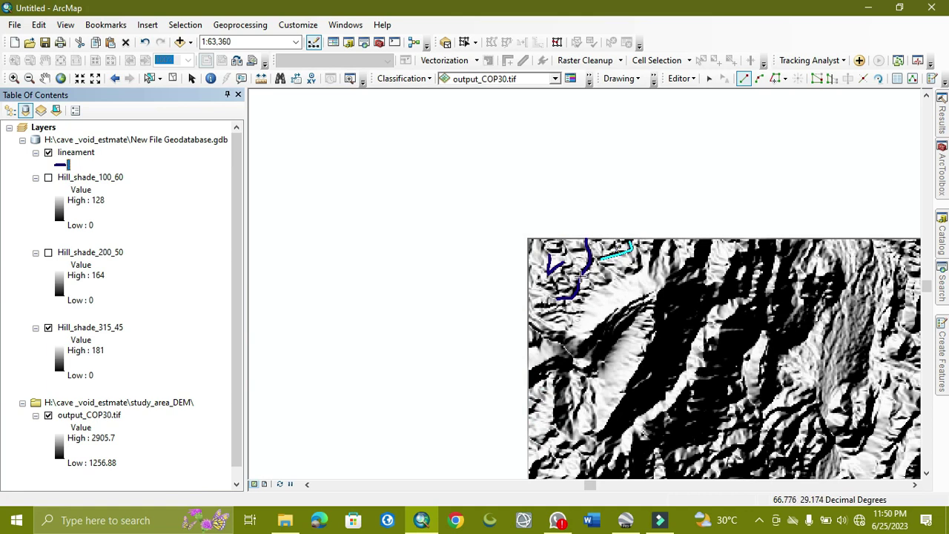
Using the lineament template's Line tool, digitize a lineament about 0.011 map units long, running southwest along the narrow dark valley northwest of the central lineaments.
left_click(945, 383)
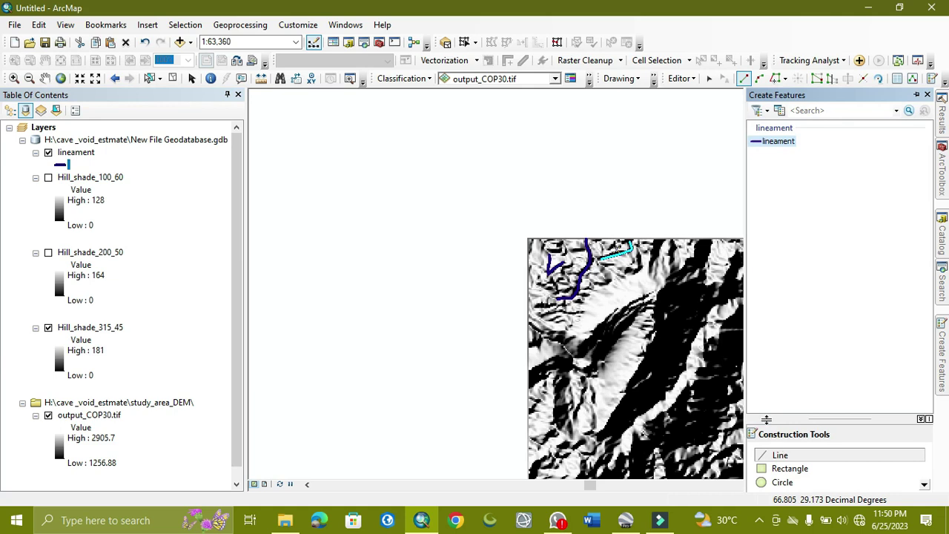
left_click(779, 454)
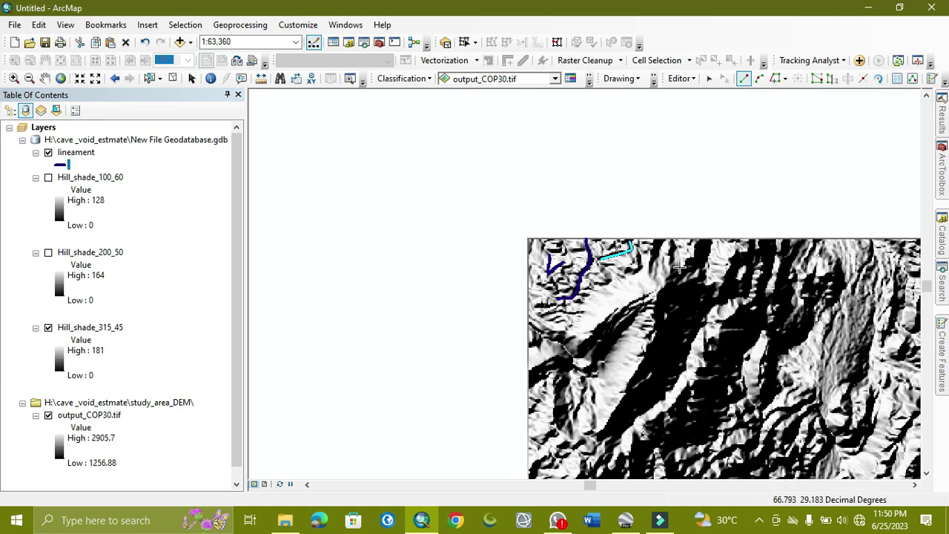
left_click_drag(688, 348, 511, 278)
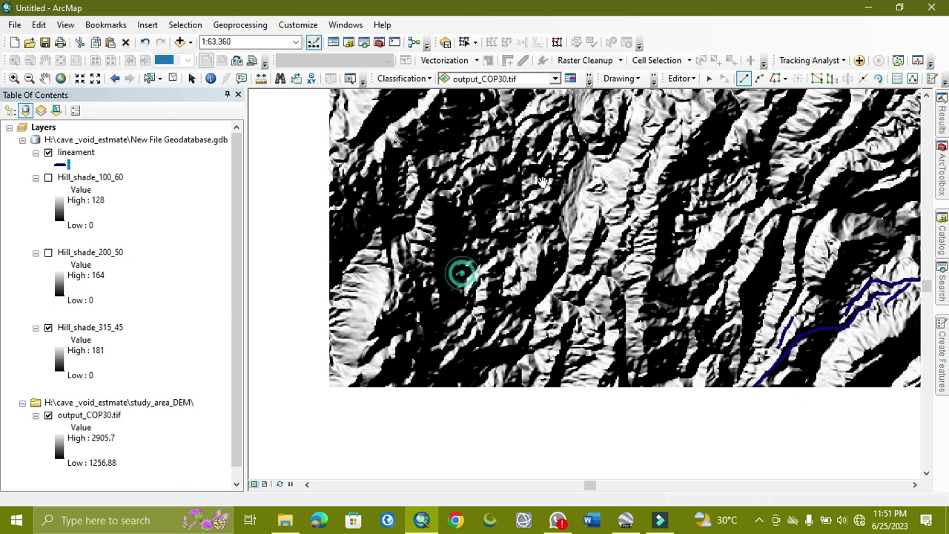
scroll(671, 172, "down", 3)
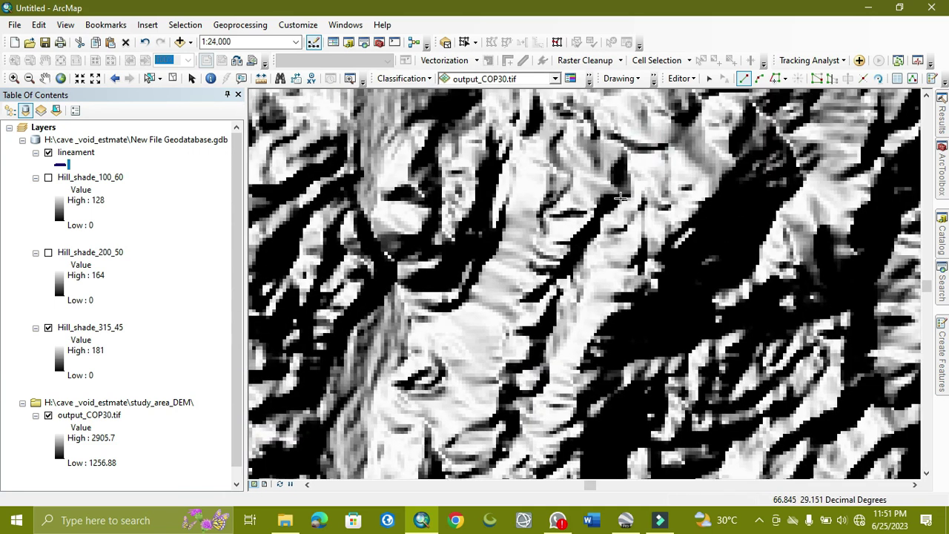
left_click(620, 197)
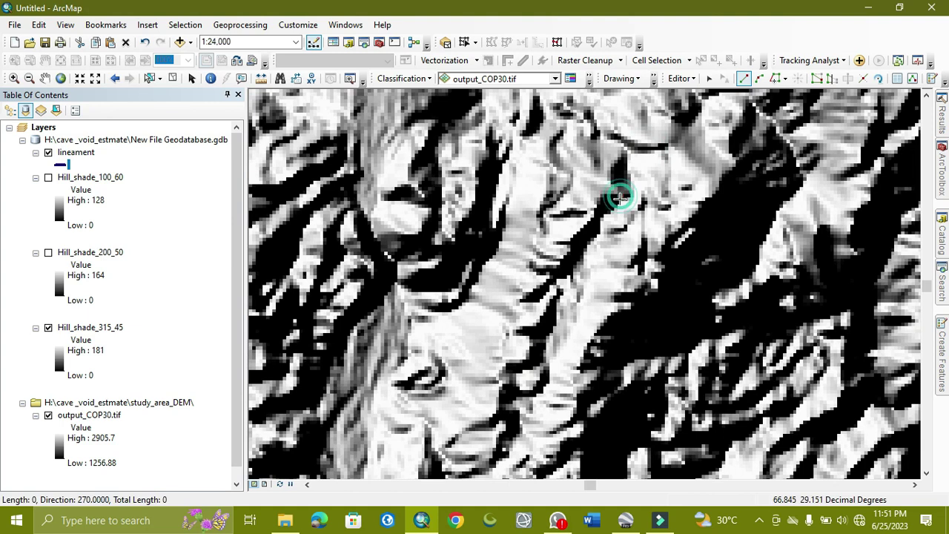
left_click(604, 208)
left_click(587, 235)
left_click(567, 263)
left_click(545, 287)
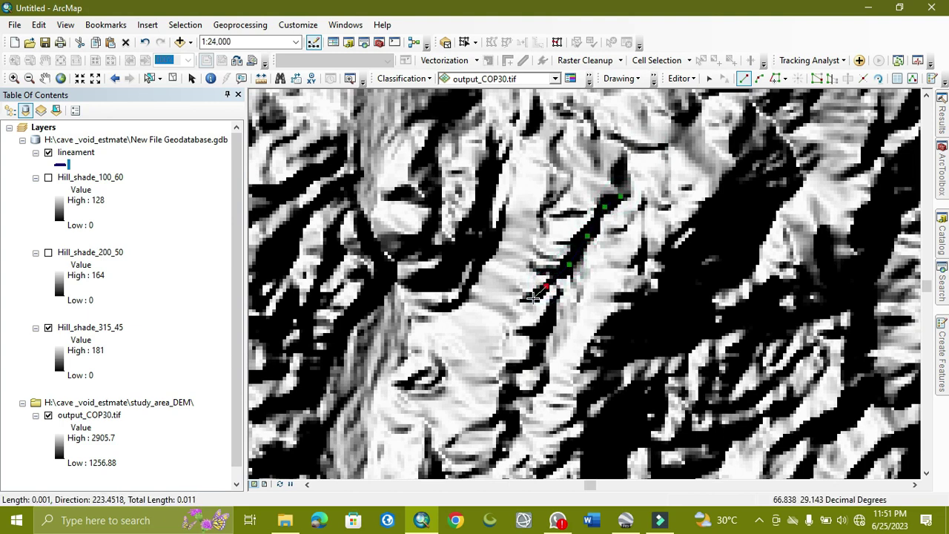
double_click(543, 292)
Digitize a lineament about 0.007 map units long, running east-northeast along the middle dark gully of the small bright slope northeast of the central lineaments.
scroll(548, 297, "up", 3)
scroll(549, 295, "up", 2)
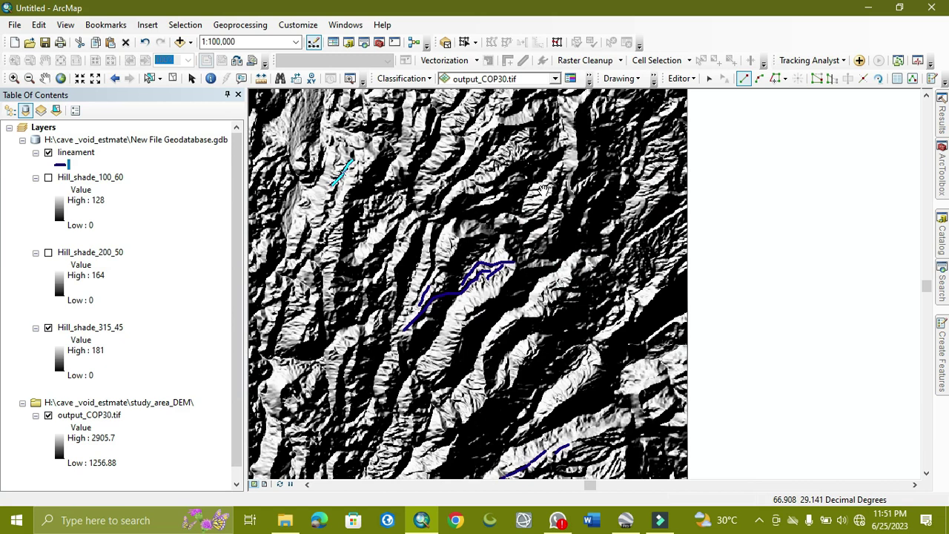
scroll(545, 189, "down", 3)
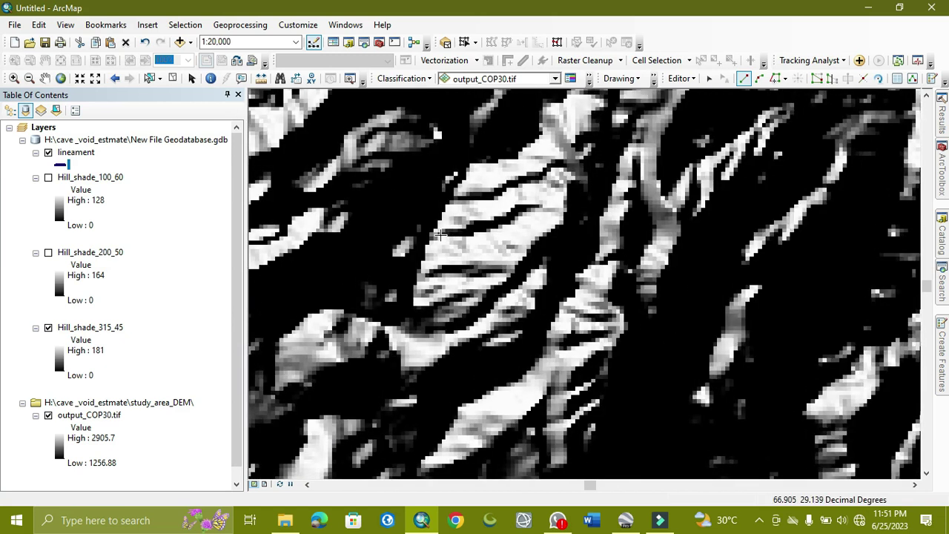
left_click(440, 234)
left_click(480, 228)
left_click(499, 222)
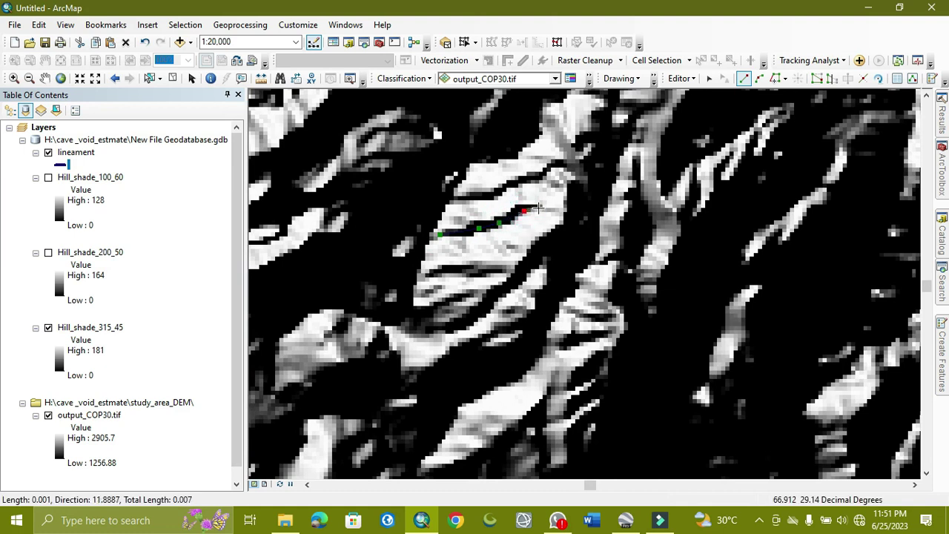
double_click(541, 209)
Digitize a roughly parallel lineament running west-southwest along the next dark gully to the north on the same bright slope.
left_click(568, 169)
left_click(551, 164)
left_click(528, 180)
left_click(503, 184)
left_click(480, 199)
double_click(463, 197)
Examine the southeastern and southwestern parts of the Hill_shade_315_45 hillshade for further valleys to trace.
scroll(521, 222, "down", 5)
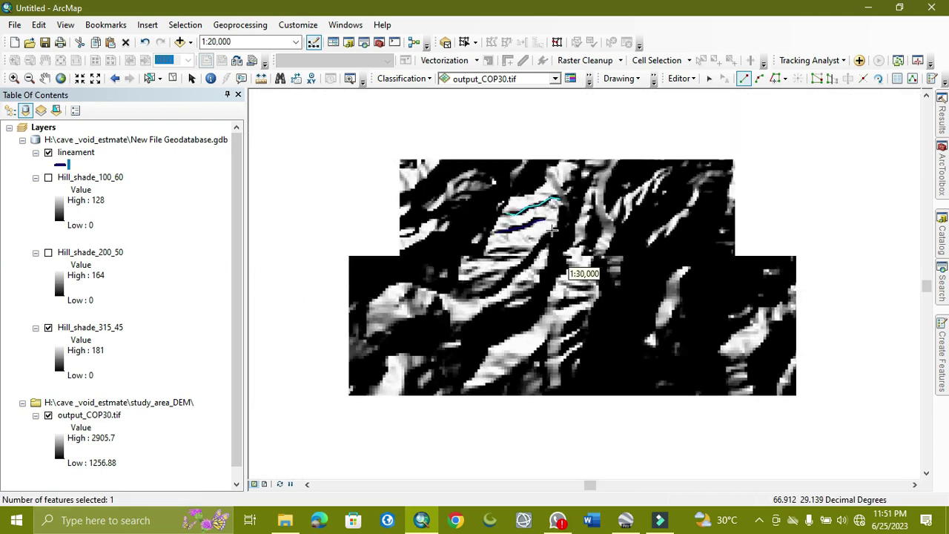
scroll(534, 239, "down", 5)
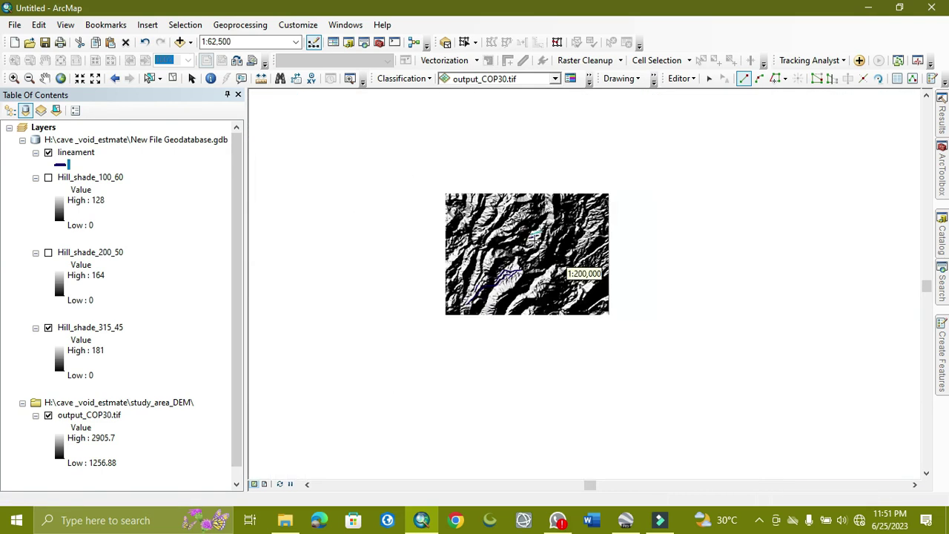
left_click_drag(497, 396, 555, 271)
scroll(555, 271, "up", 4)
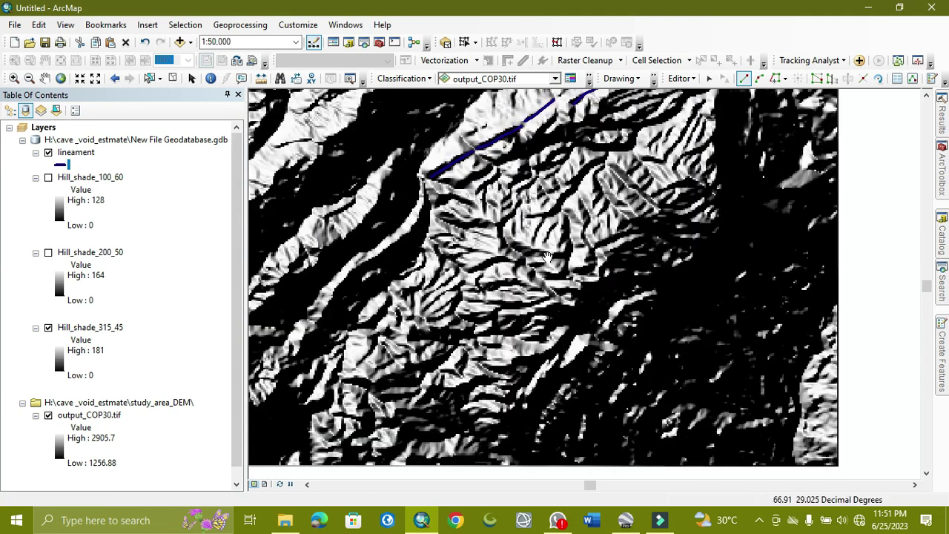
scroll(549, 254, "up", 2)
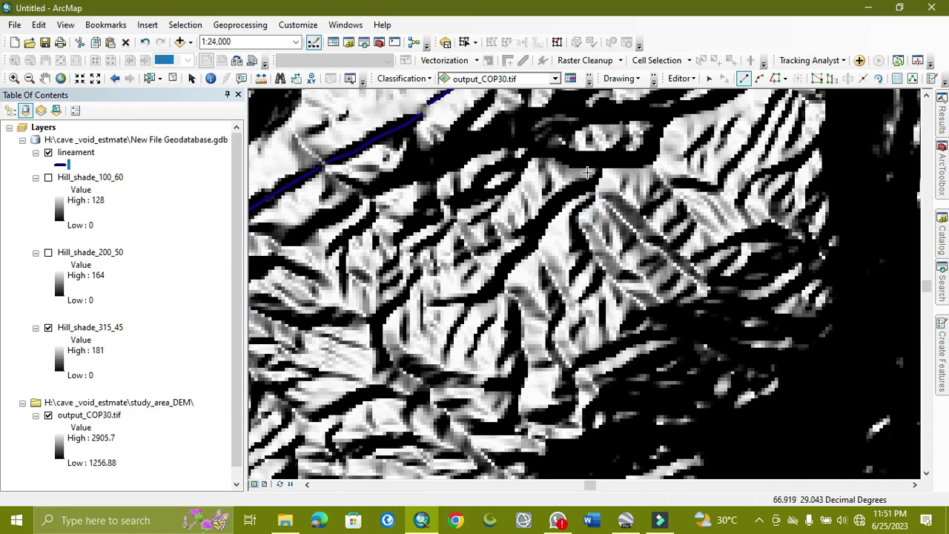
scroll(592, 236, "down", 2)
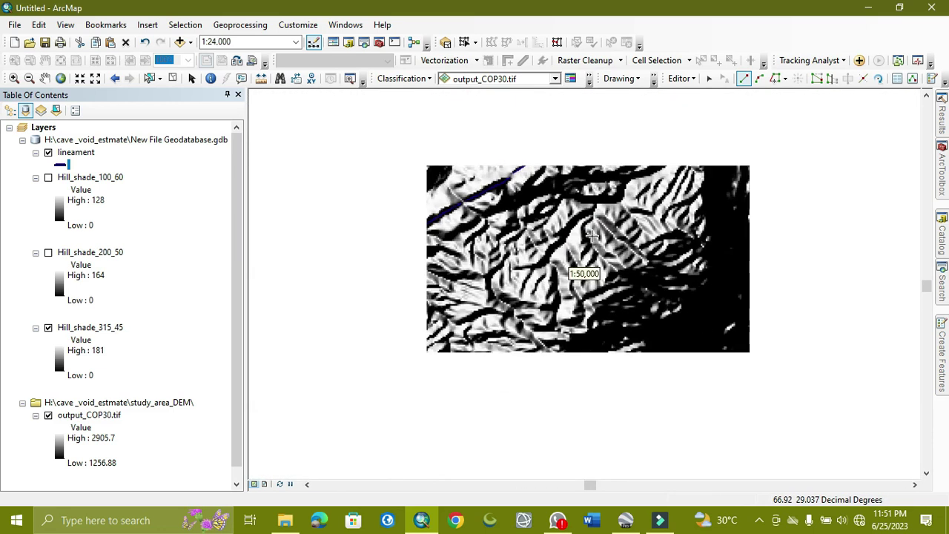
scroll(590, 273, "down", 3)
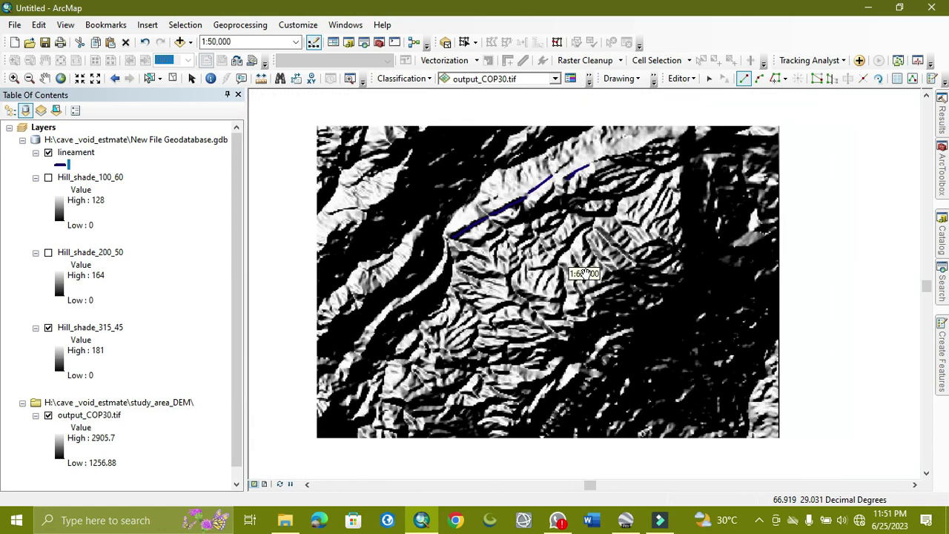
scroll(454, 333, "down", 1)
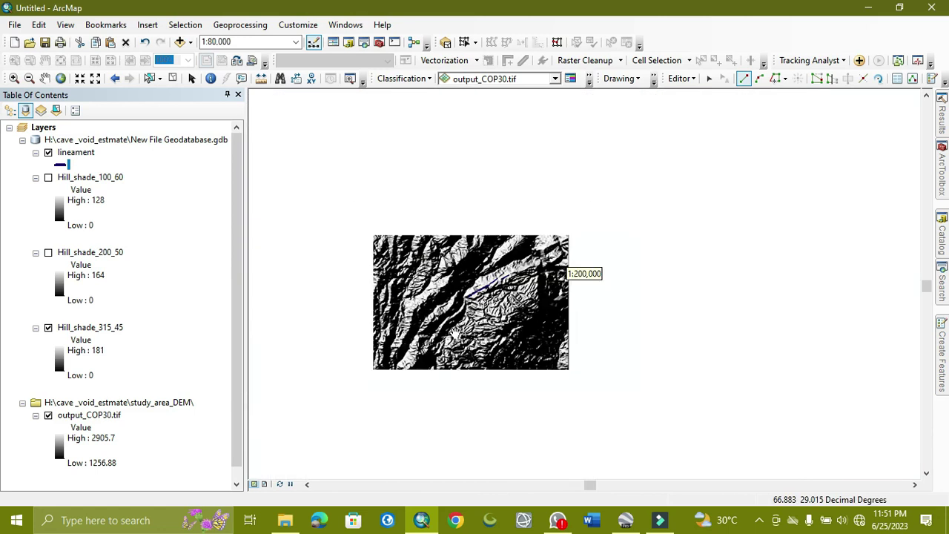
scroll(407, 358, "up", 3)
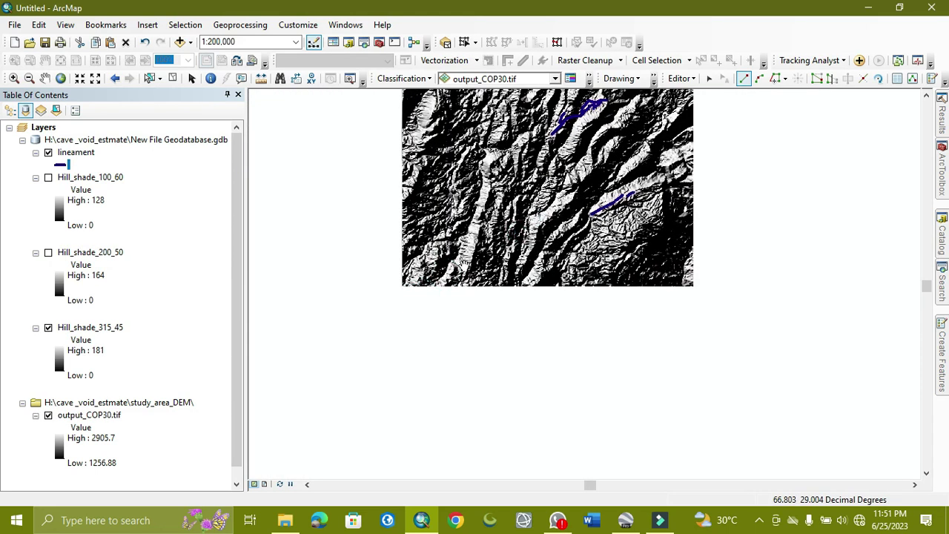
scroll(407, 358, "up", 2)
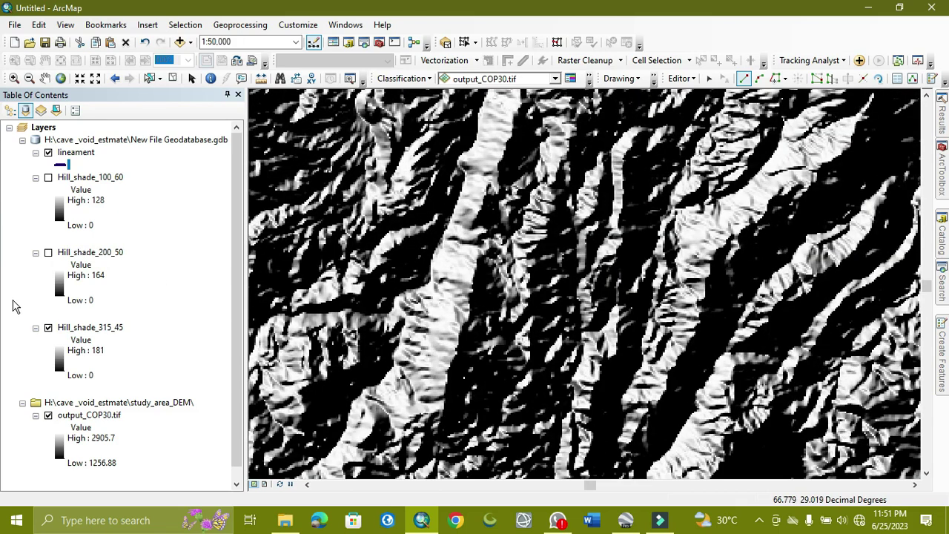
Hide the Hill_shade_315_45 layer and display Hill_shade_200_50 instead.
left_click(48, 328)
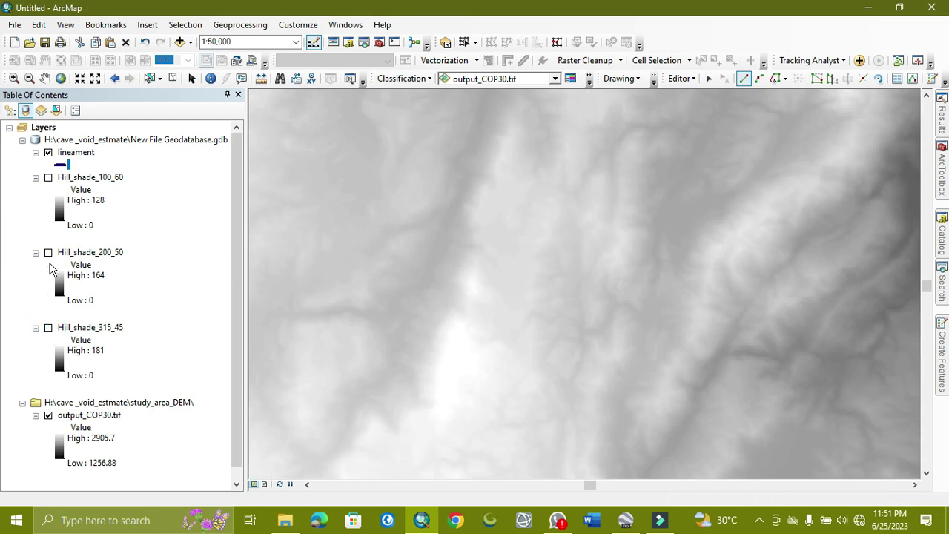
left_click(48, 253)
scroll(511, 271, "up", 2)
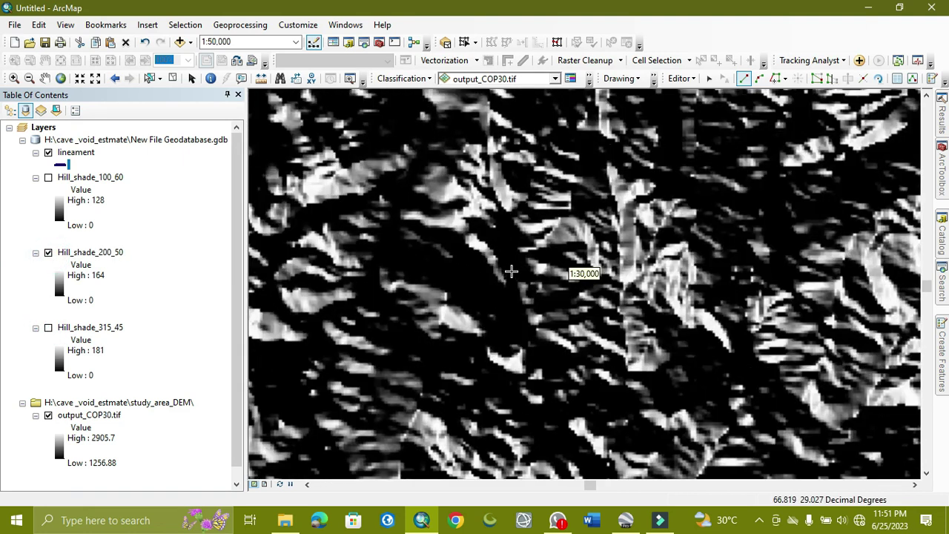
scroll(504, 272, "down", 3)
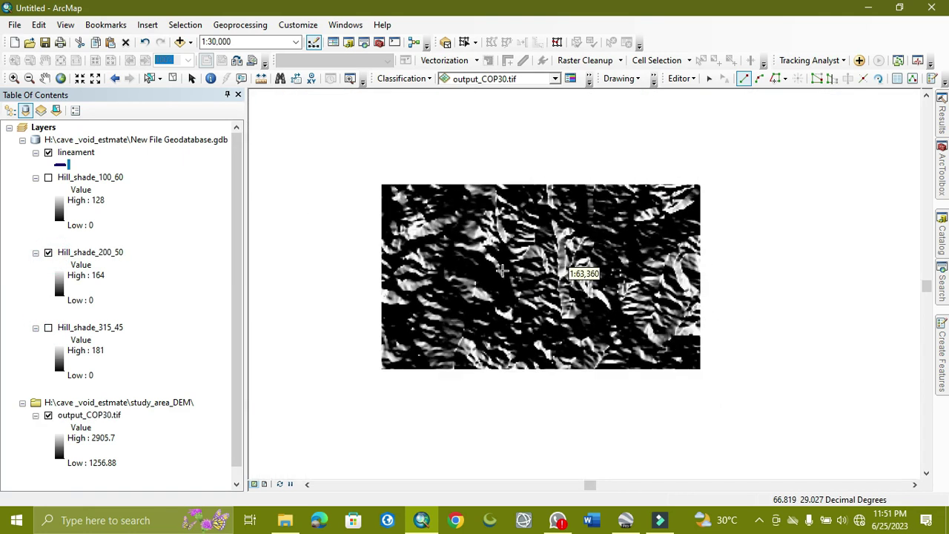
scroll(501, 270, "down", 2)
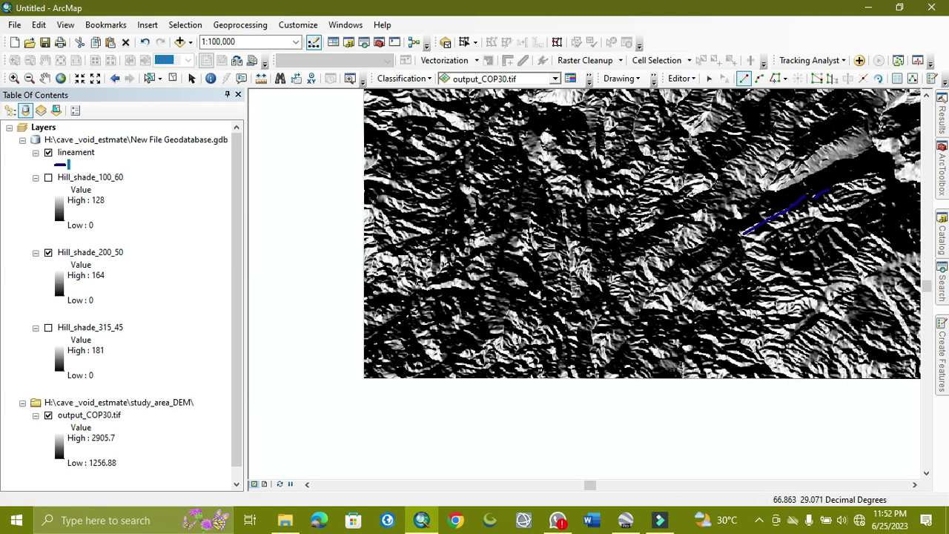
Digitize a five-vertex lineament running east-southeast along the dark gully northwest of the southeastern ridge lineaments.
scroll(705, 185, "up", 5)
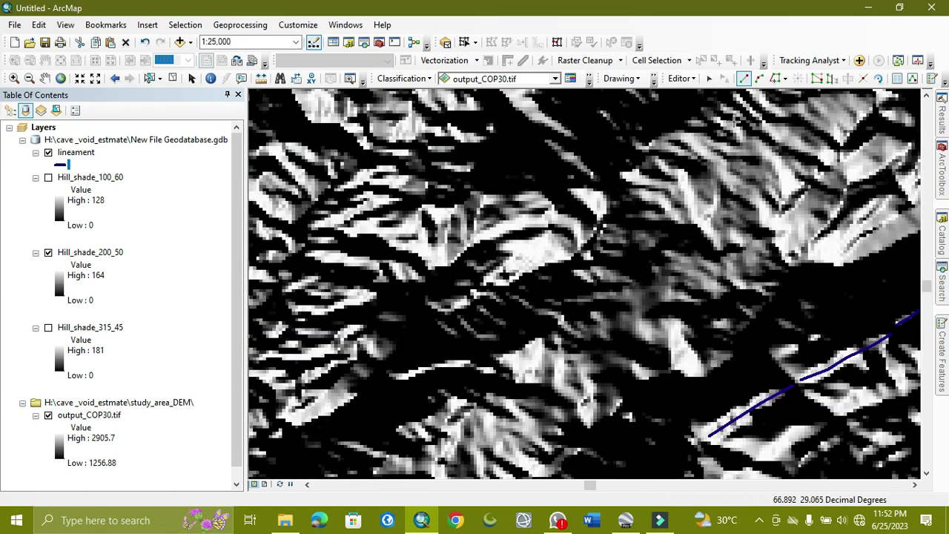
left_click(711, 109)
left_click(752, 130)
left_click(775, 143)
left_click(816, 159)
double_click(824, 165)
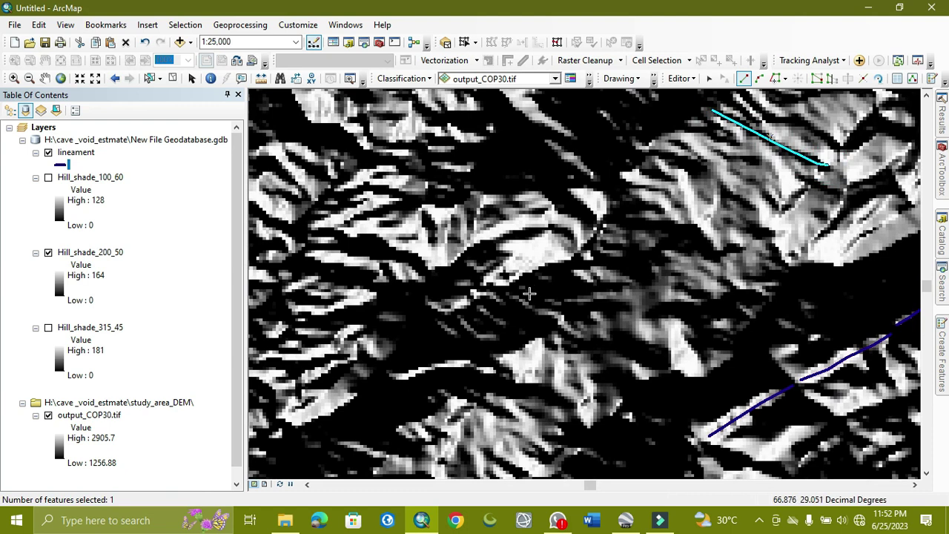
Digitize a short southwest-running lineament along the dark gully just southeast of the previous lineament and finish its sketch.
left_click(853, 202)
left_click(819, 238)
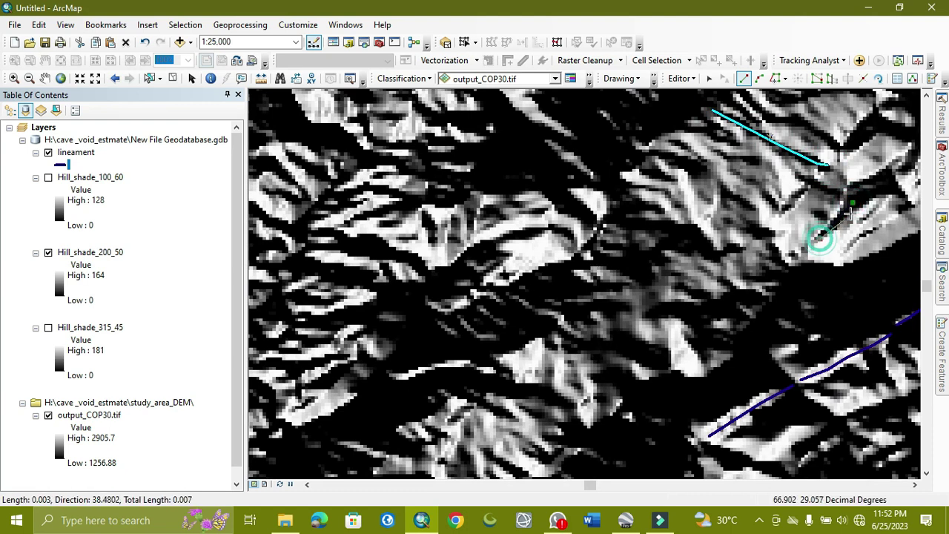
right_click(807, 250)
left_click(836, 464)
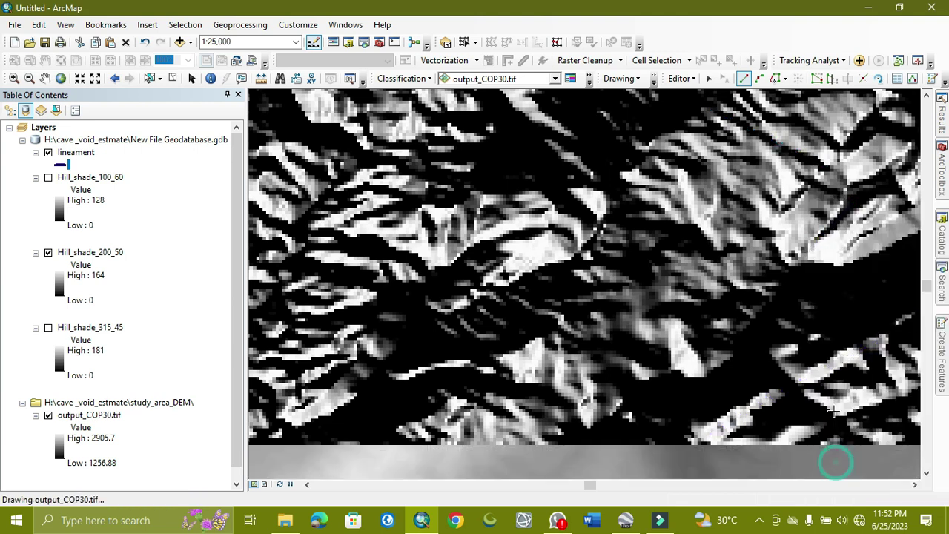
Examine the Hill_shade_200_50 hillshade around and west of the southeastern lineaments for further valleys to trace.
left_click_drag(885, 209, 669, 265)
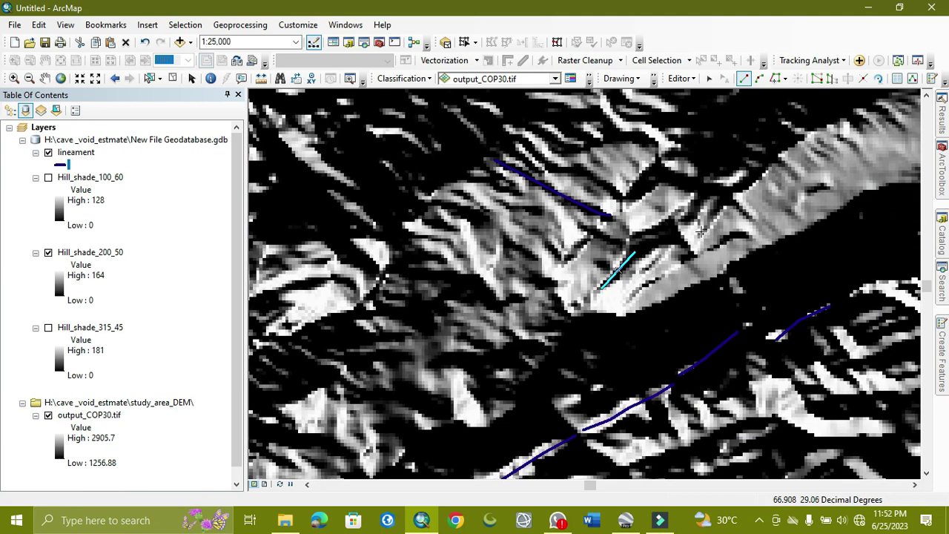
scroll(700, 232, "up", 5)
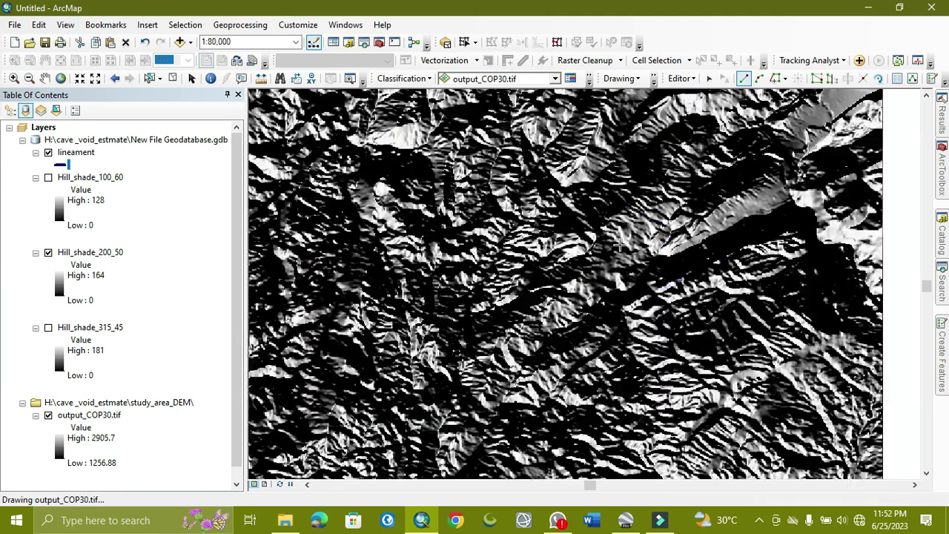
scroll(619, 245, "up", 2)
scroll(683, 345, "down", 4)
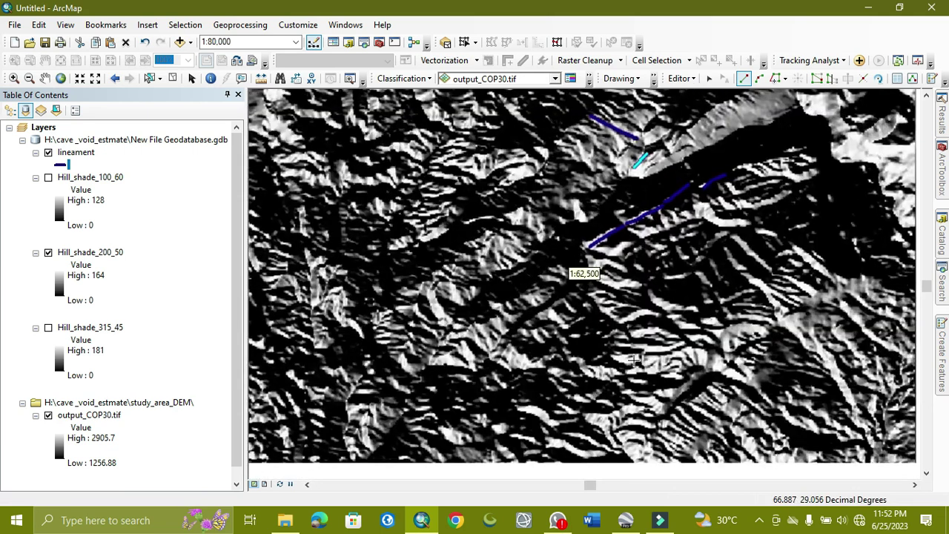
scroll(373, 346, "up", 3)
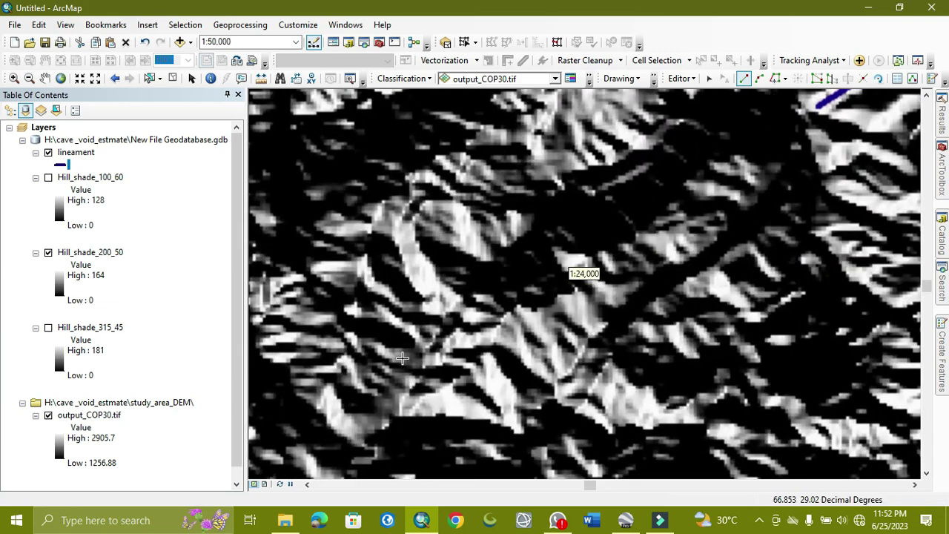
scroll(403, 359, "down", 5)
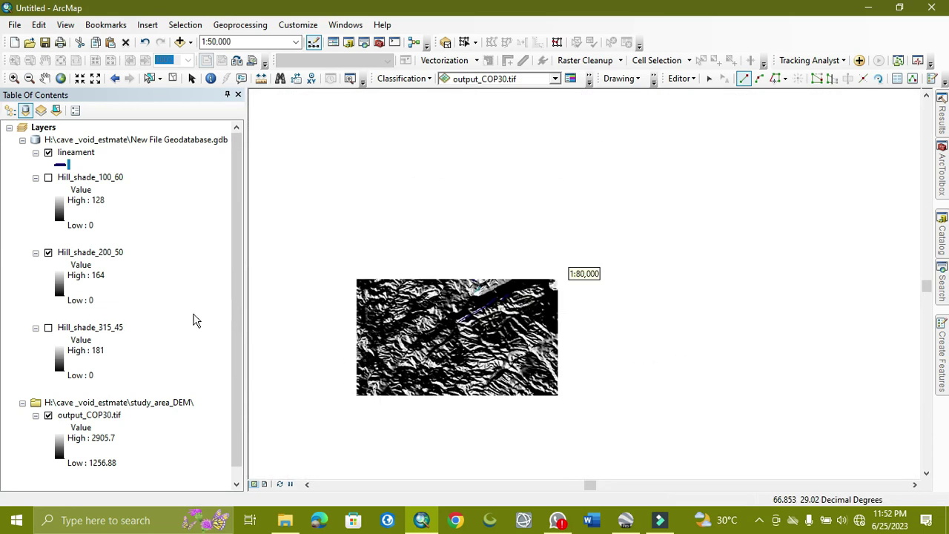
scroll(546, 153, "down", 2)
scroll(522, 130, "up", 4)
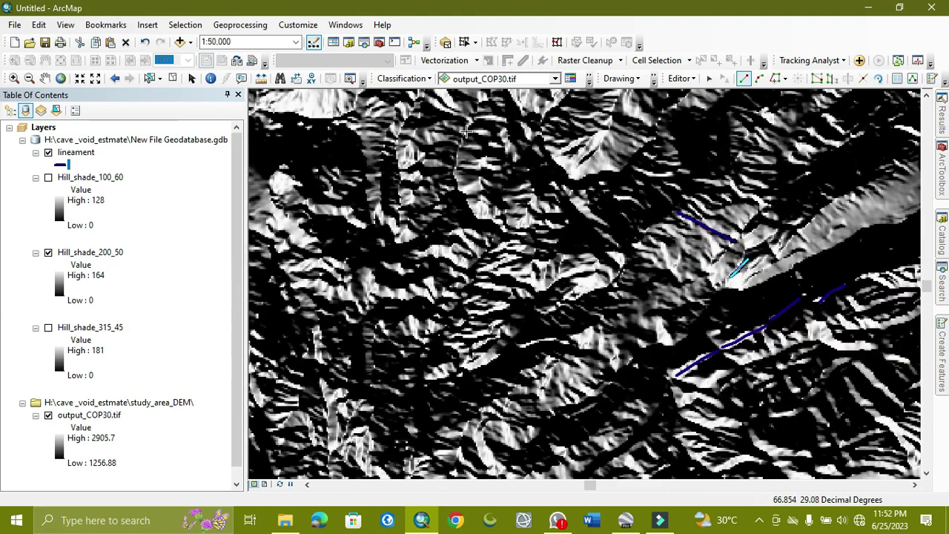
scroll(470, 148, "up", 5)
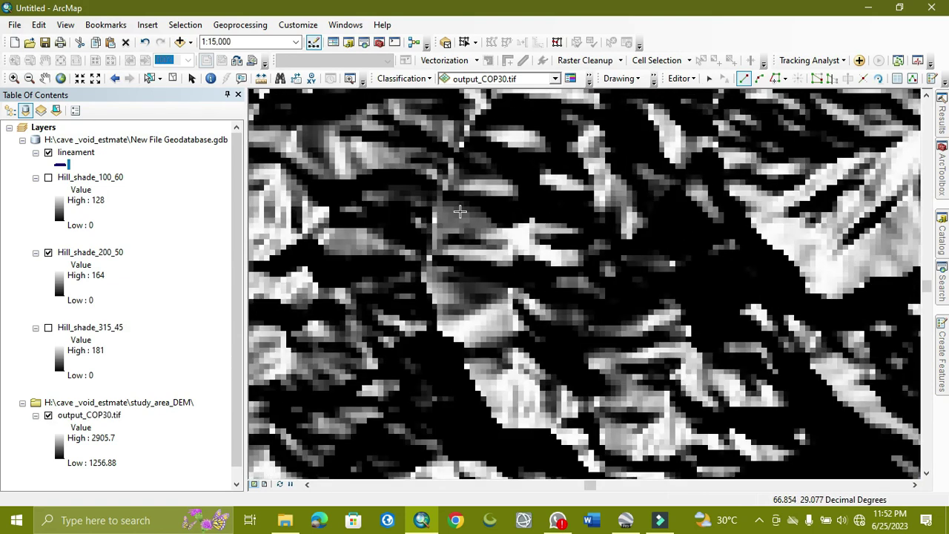
Digitize a five-vertex lineament running south-southwest along the narrow valley edge northwest of the southeastern lineaments and finish its sketch.
left_click_drag(457, 218, 506, 258)
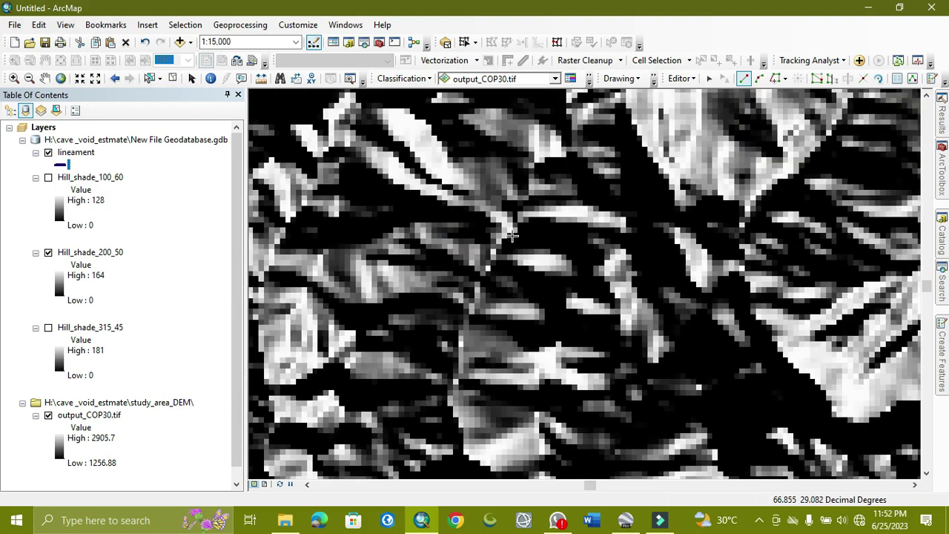
left_click(509, 230)
left_click(484, 271)
left_click(466, 327)
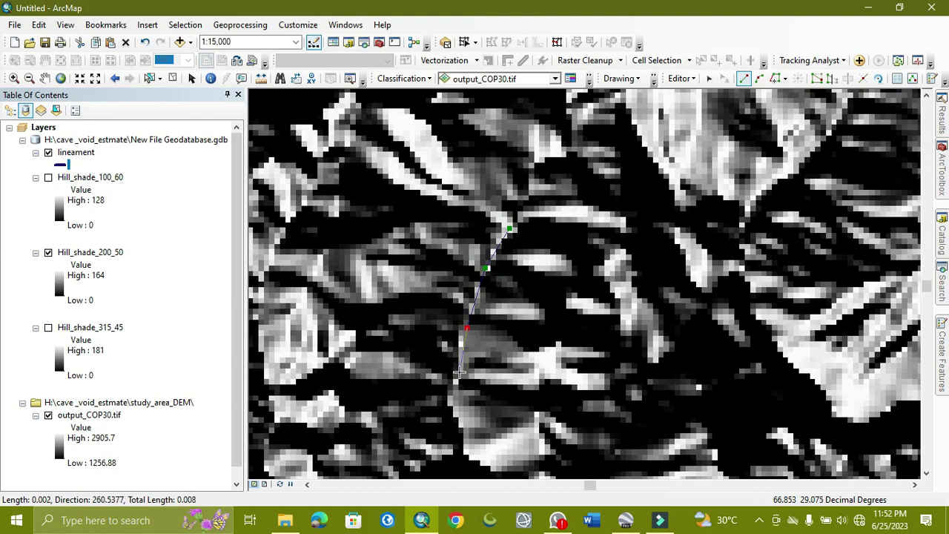
left_click(460, 343)
double_click(453, 381)
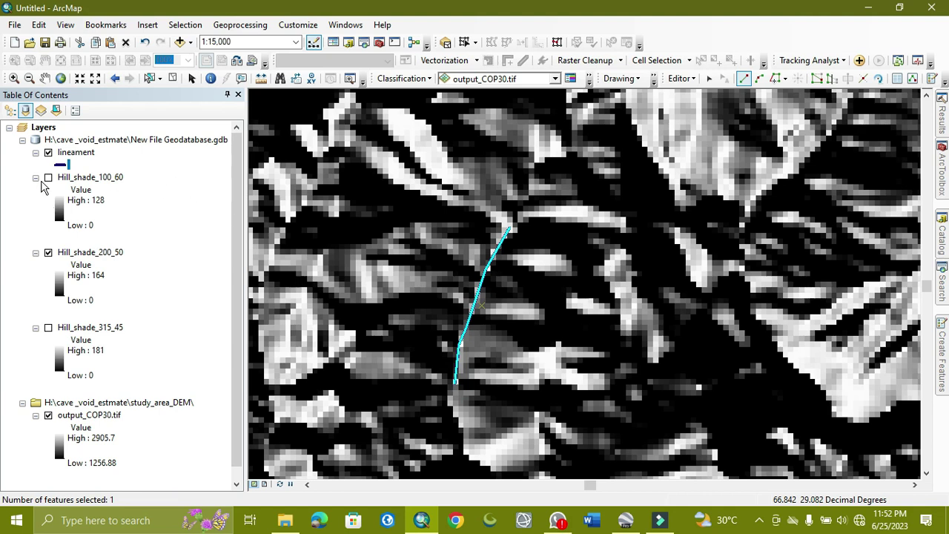
Hide the Hill_shade_200_50 layer and display Hill_shade_100_60 instead.
left_click(48, 253)
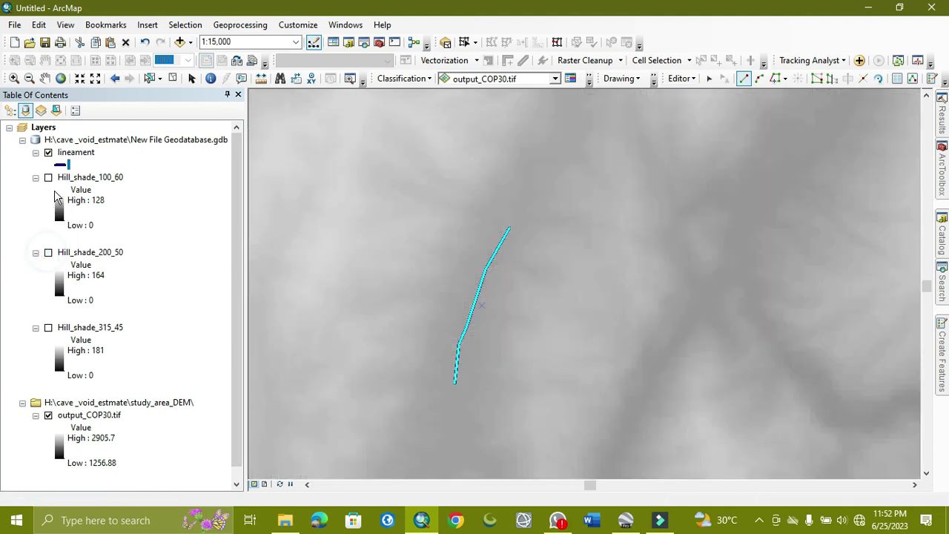
left_click(48, 178)
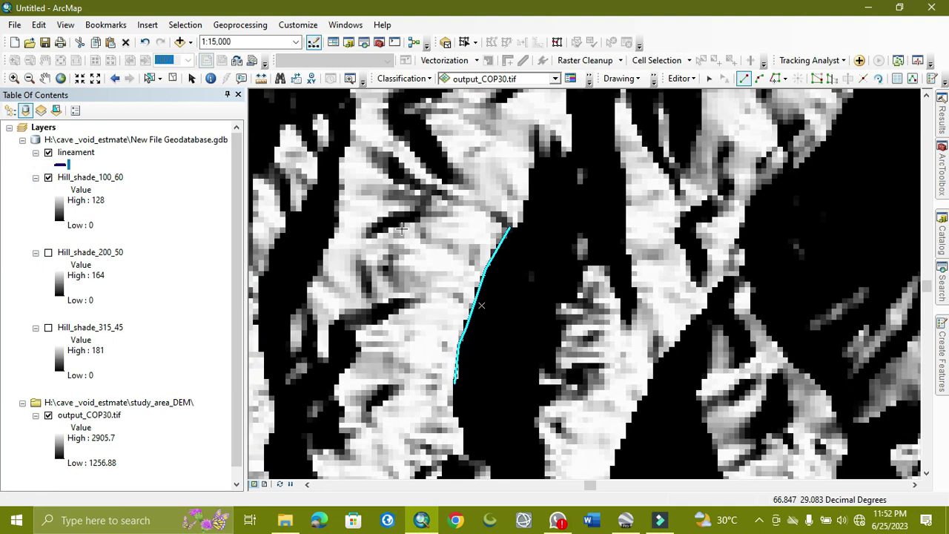
Digitize a short northeast-running lineament along the dark gully just west of the broad dark valley in the western part and finish its sketch.
scroll(475, 242, "up", 4)
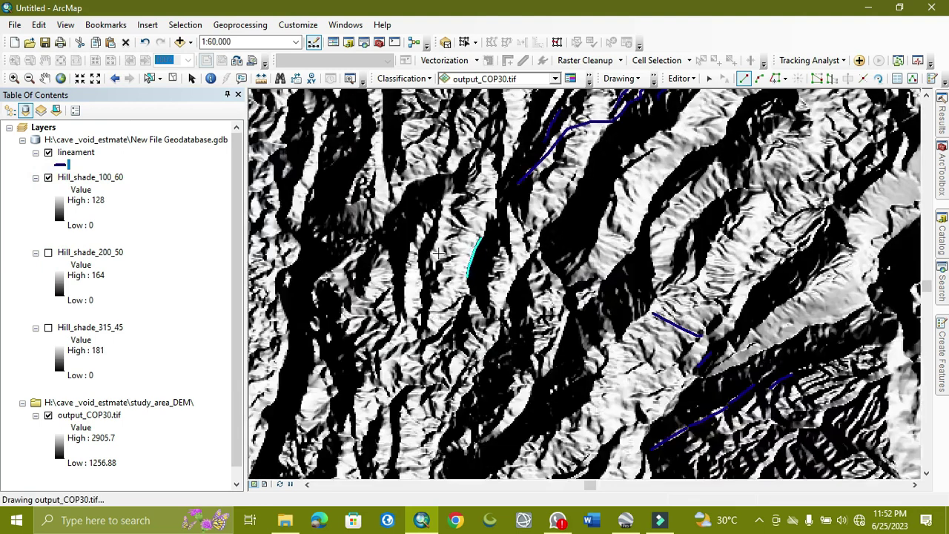
scroll(605, 276, "up", 1)
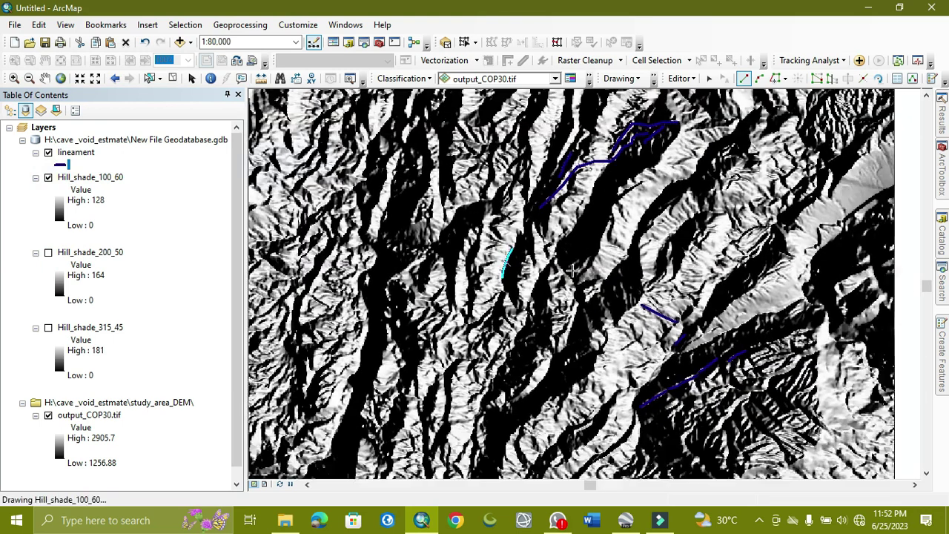
scroll(350, 385, "down", 3)
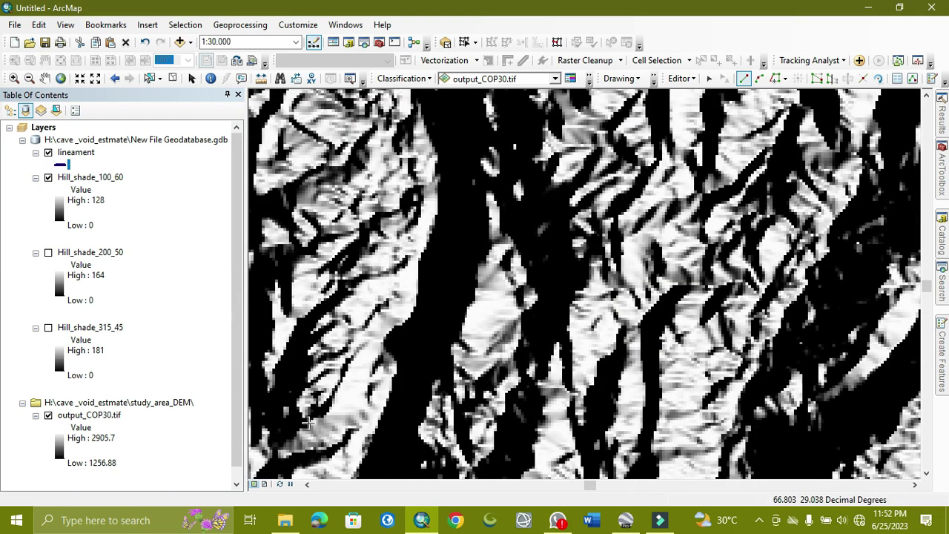
left_click(304, 422)
left_click(324, 413)
left_click(328, 399)
left_click(349, 360)
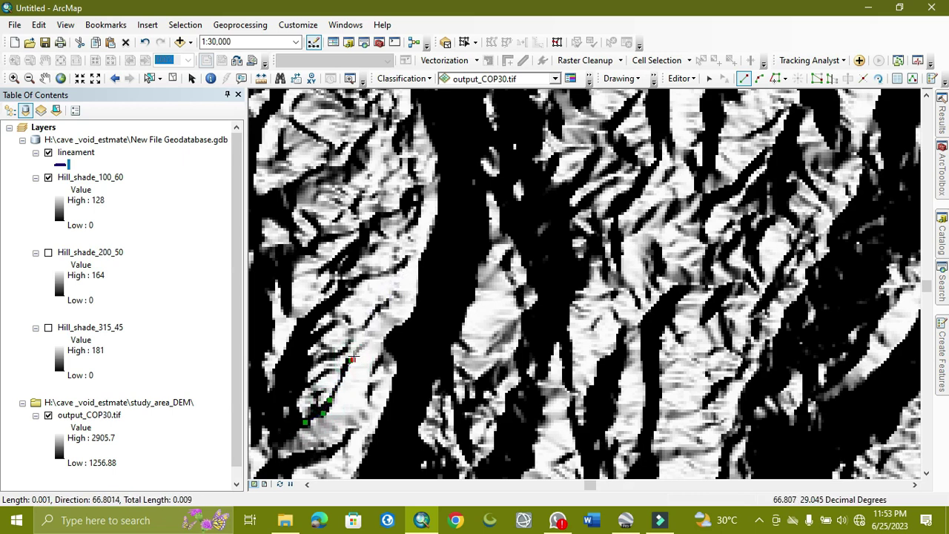
right_click(408, 356)
left_click(445, 314)
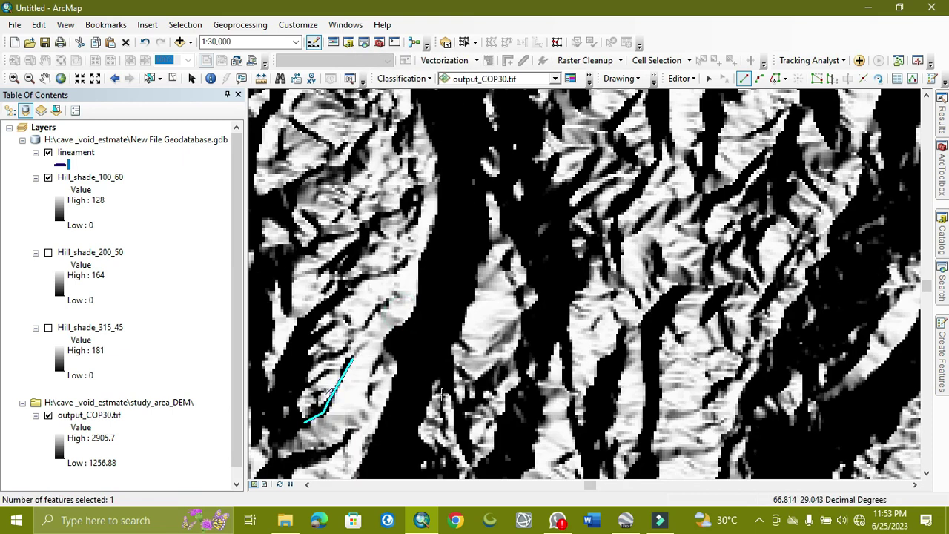
Digitize a seven-vertex lineament running southwest along the dark valley from just below the southwestern end of the long southeastern ridge lineament.
scroll(555, 407, "up", 5)
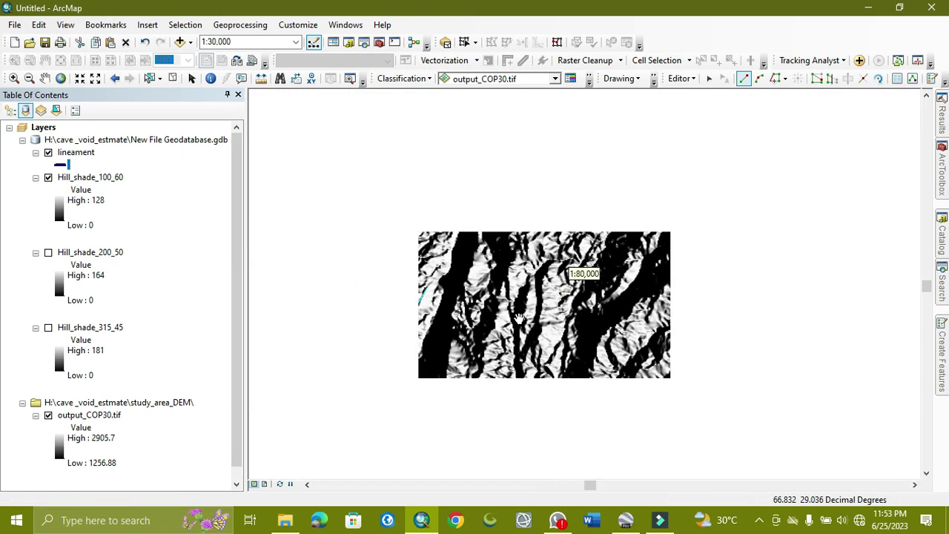
scroll(517, 319, "up", 4)
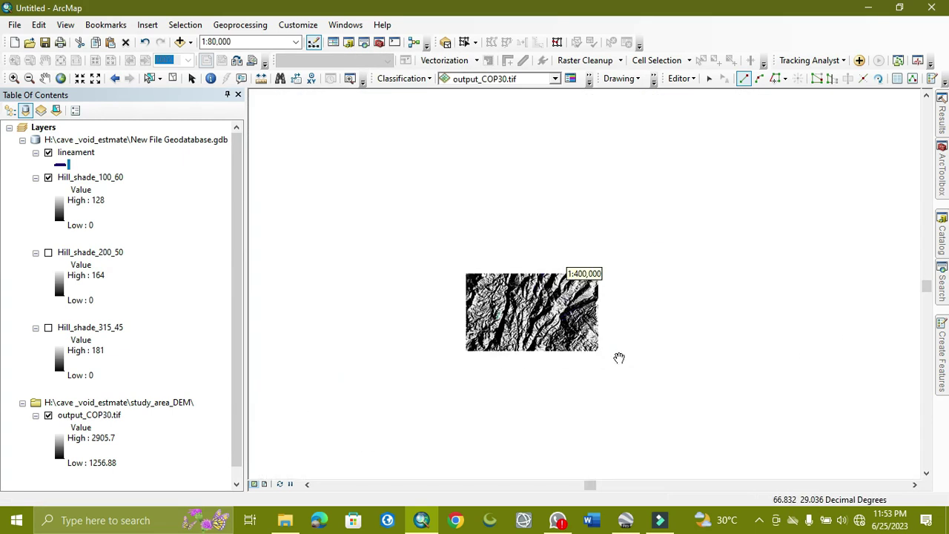
scroll(564, 327, "down", 6)
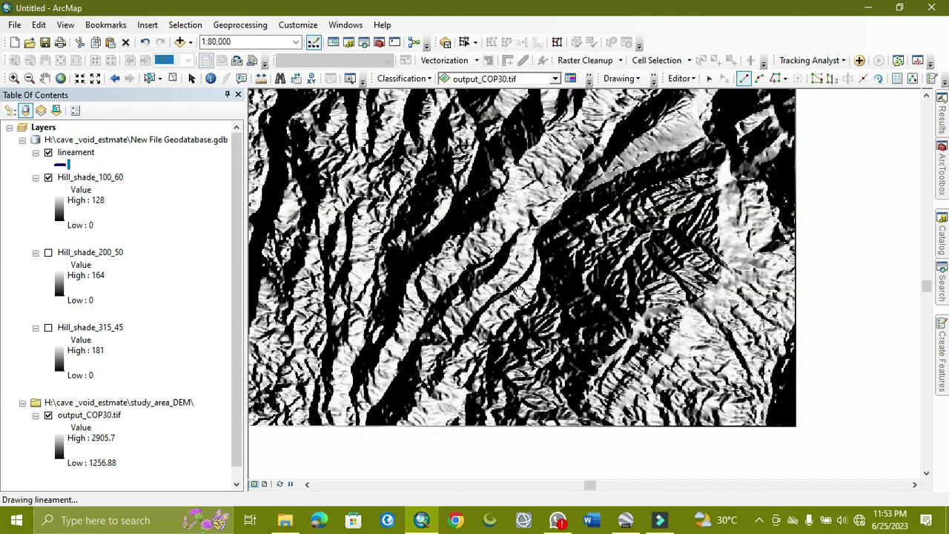
scroll(516, 292, "down", 1)
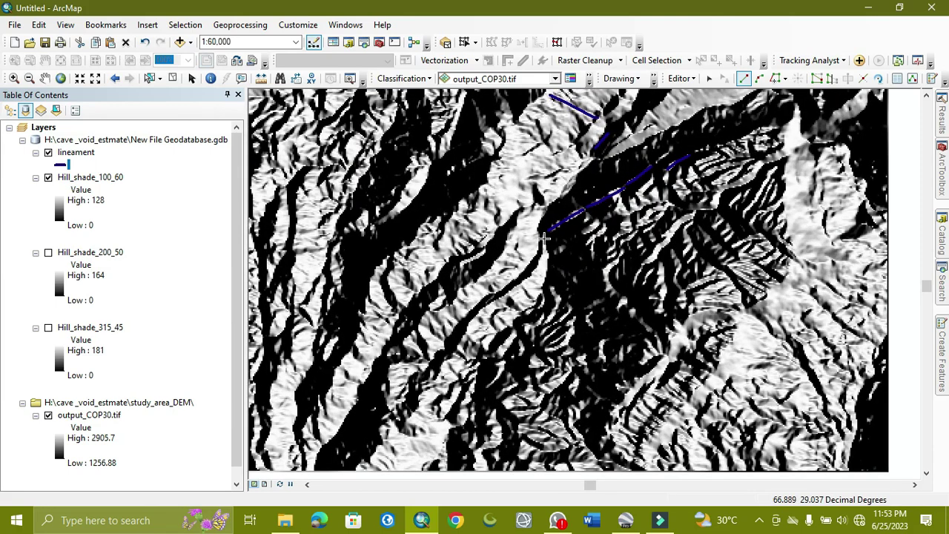
left_click(541, 238)
left_click(536, 266)
left_click(504, 294)
left_click(478, 299)
left_click(458, 334)
left_click(427, 366)
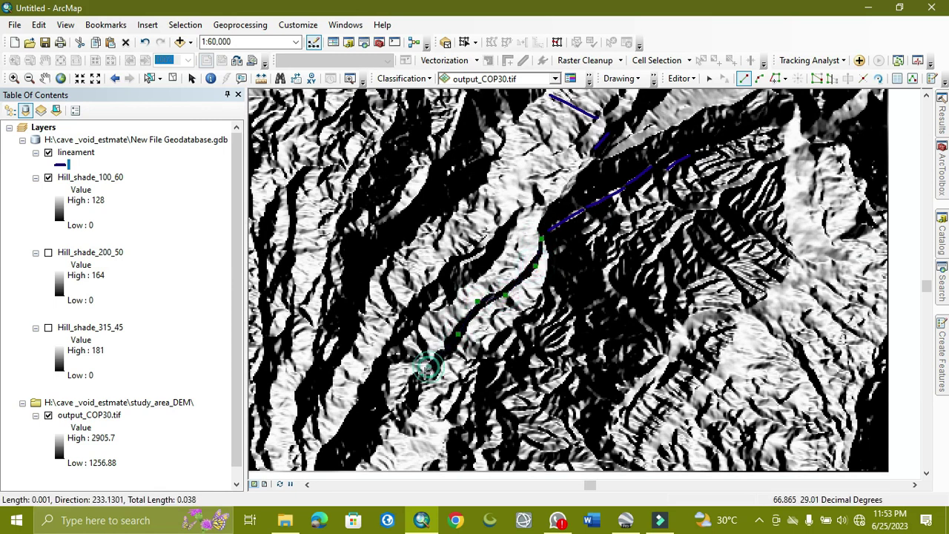
double_click(406, 404)
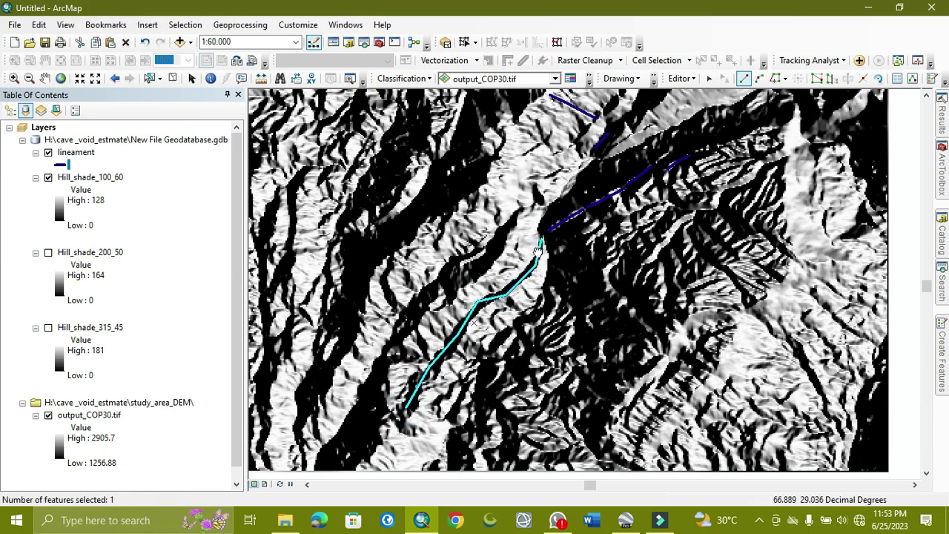
Digitize a three-vertex lineament running southeast along the dark gully in the southeastern part, east of the long southwest-running lineament.
left_click_drag(536, 250, 515, 252)
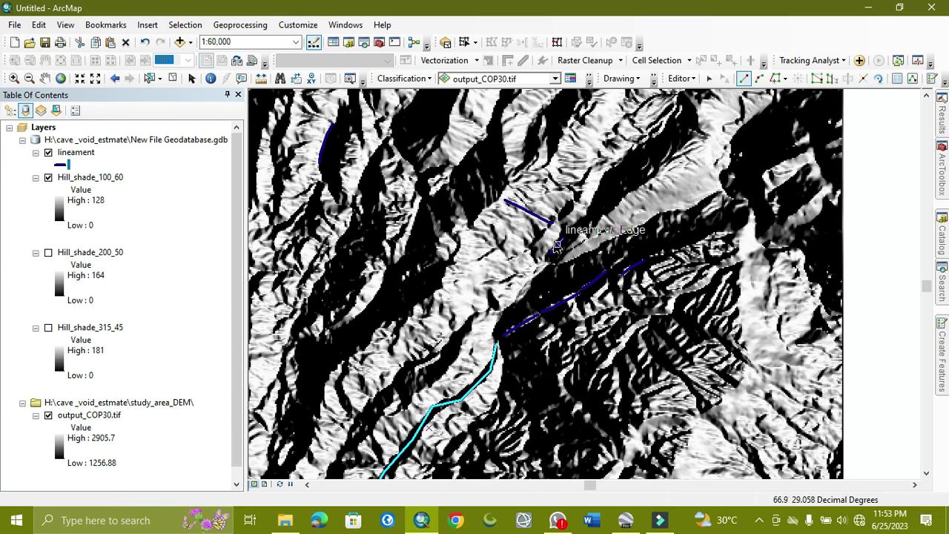
scroll(571, 237, "up", 2)
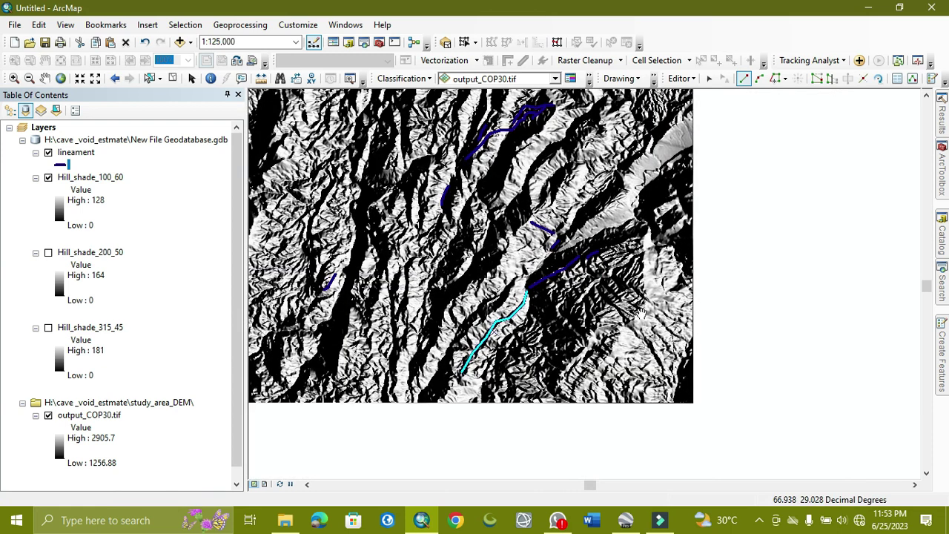
scroll(548, 300, "down", 2)
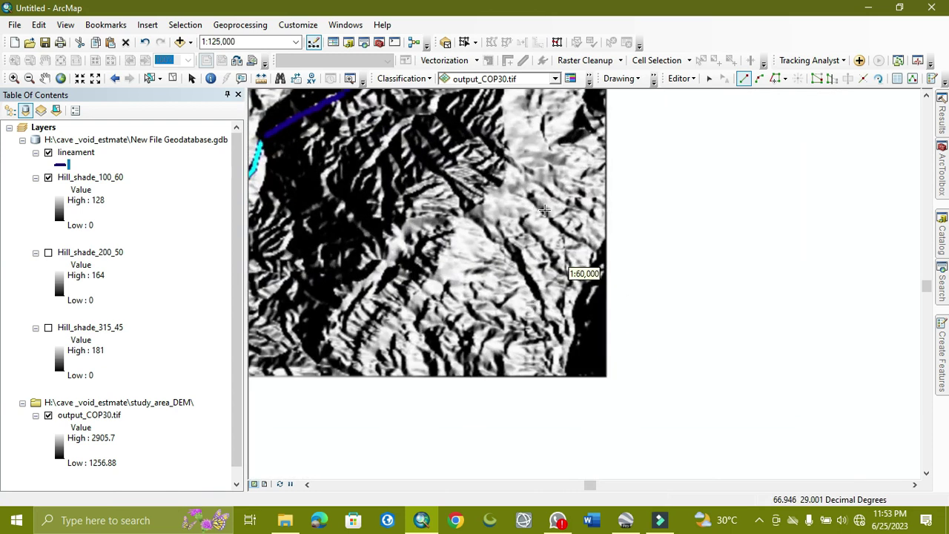
left_click(443, 172)
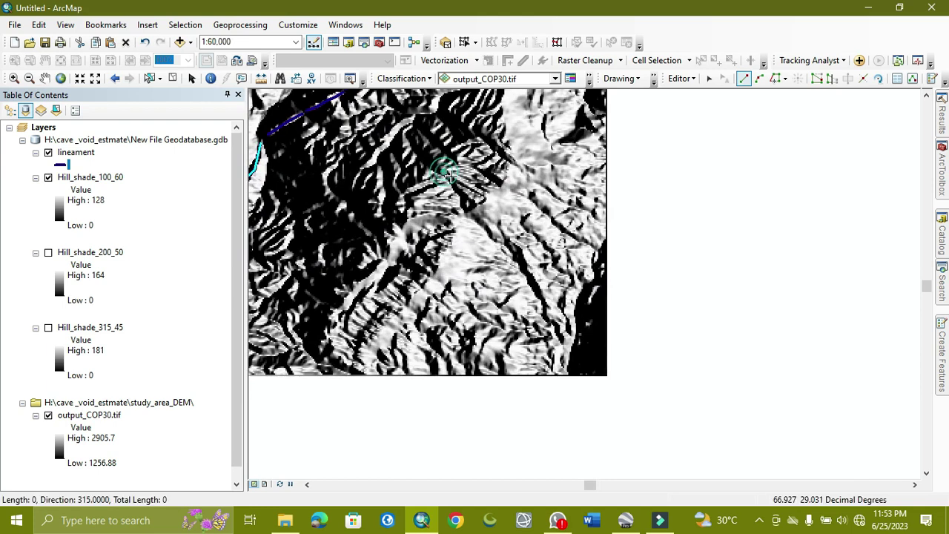
left_click(468, 186)
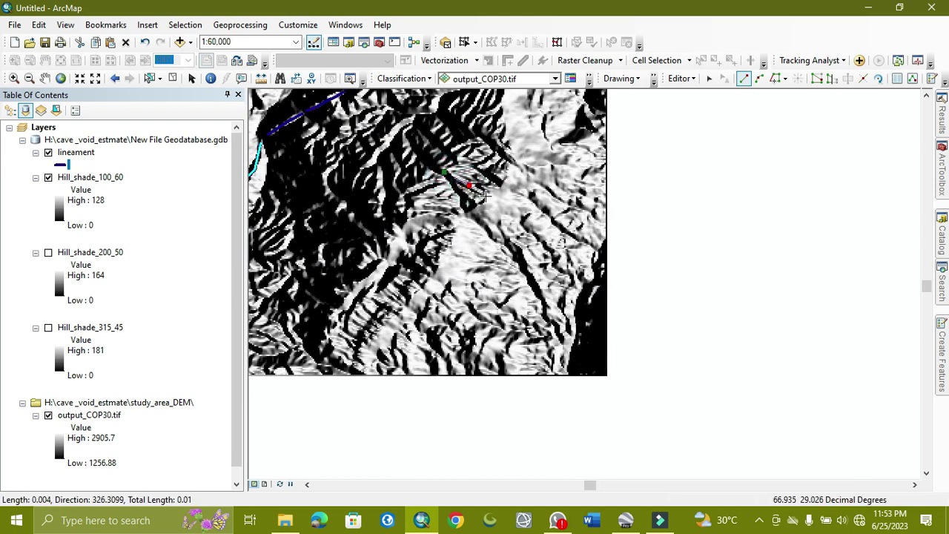
double_click(486, 195)
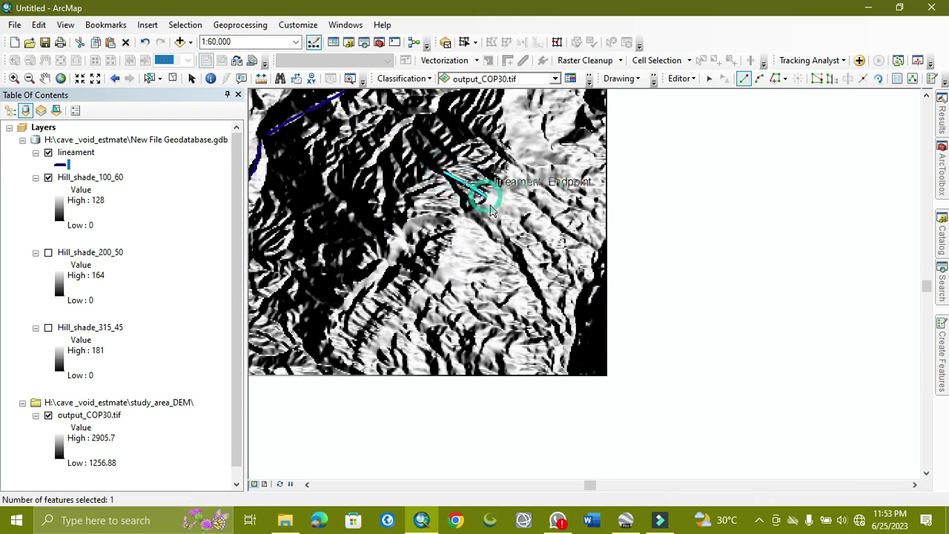
Digitize a five-vertex lineament running south-southeast along the dark valley near the hillshade's southeastern corner.
left_click(519, 249)
left_click(530, 273)
left_click(544, 298)
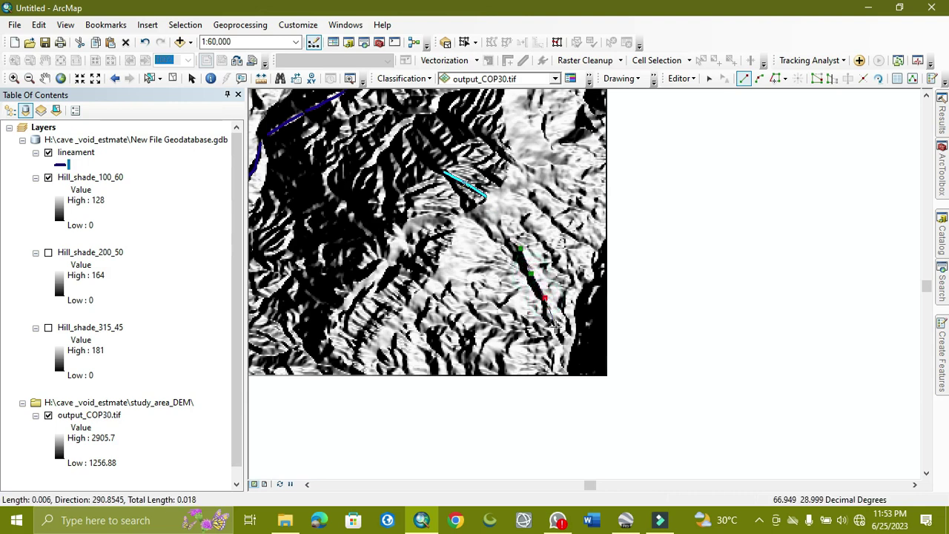
left_click(547, 318)
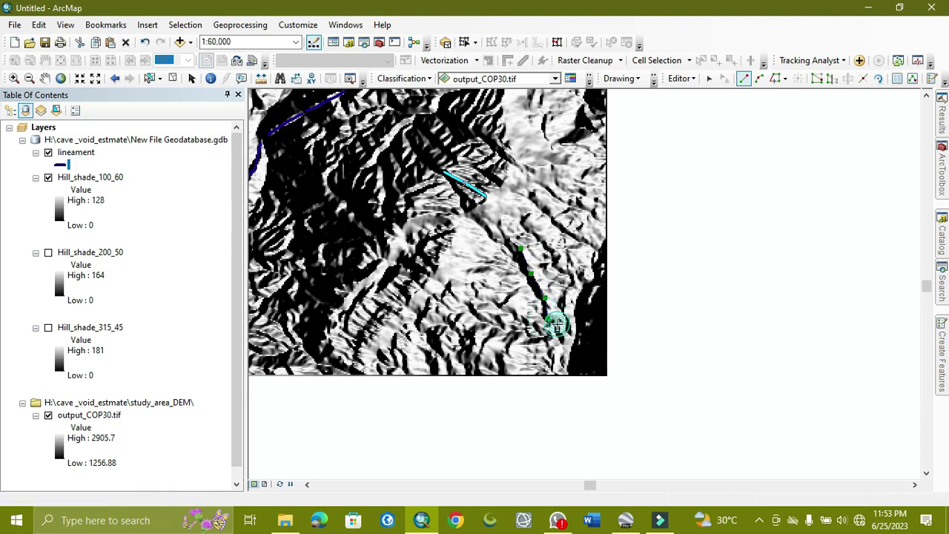
double_click(560, 324)
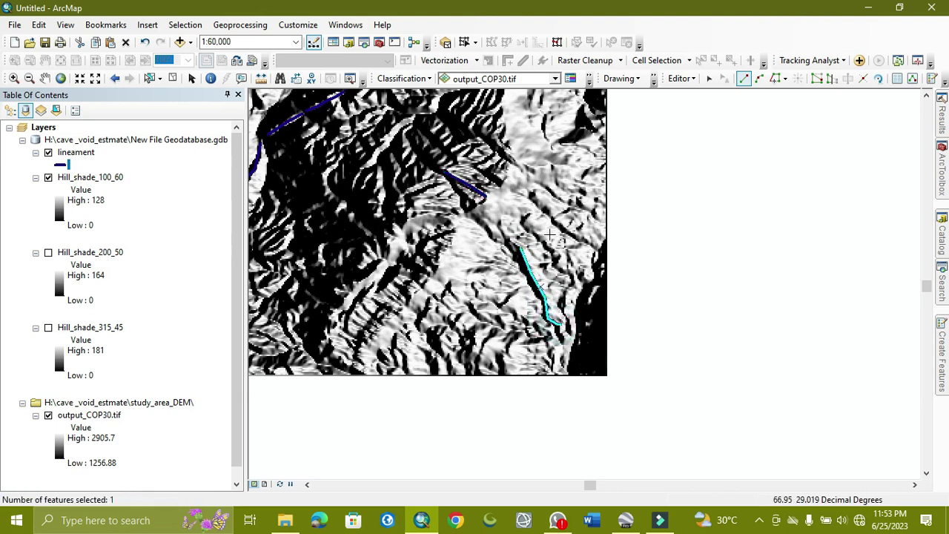
Digitize a three-vertex lineament running east-southeast along the small gully on the southern slope, west of the southeastern corner lineament.
left_click(368, 299)
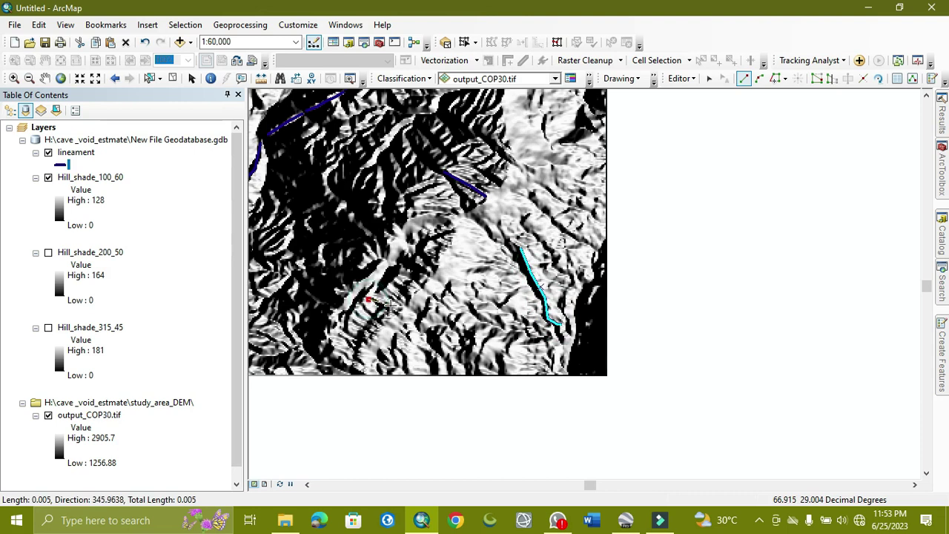
left_click(392, 309)
double_click(405, 319)
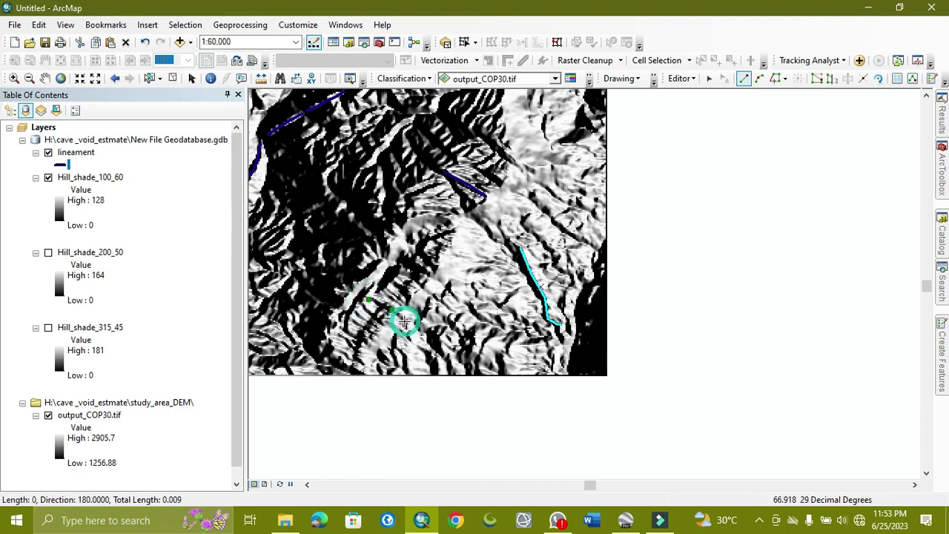
Digitize a four-vertex lineament running south-southwest from the middle of the small southern gully lineament along the dark valley below it.
left_click(382, 307)
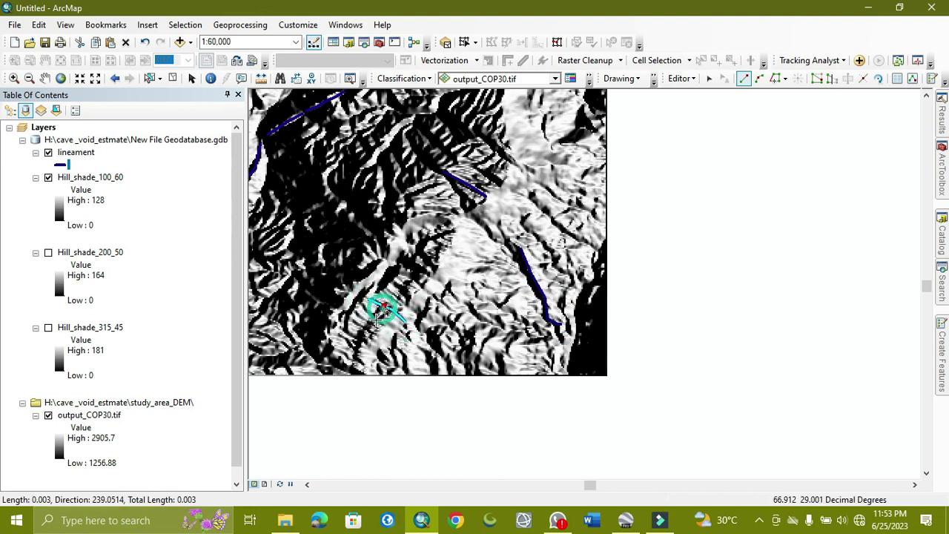
left_click(372, 321)
left_click(360, 337)
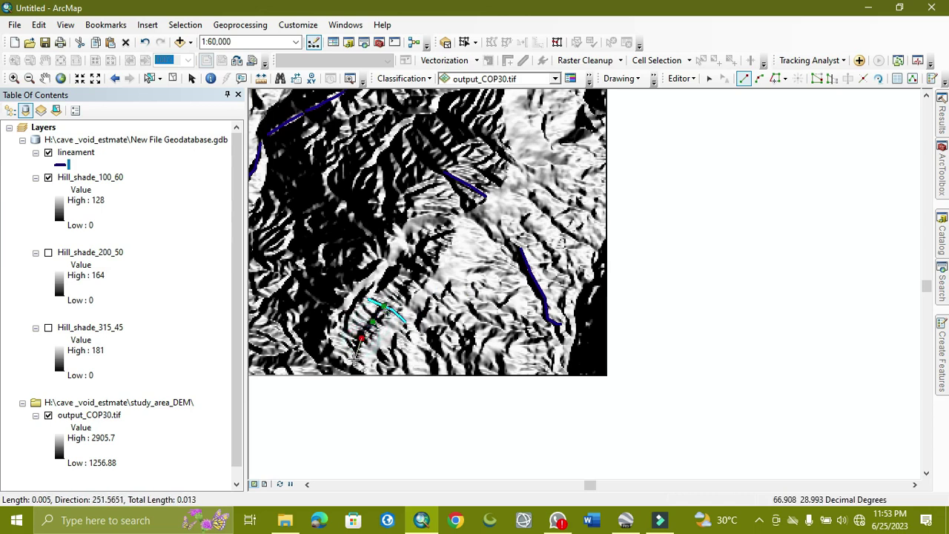
left_click(353, 359)
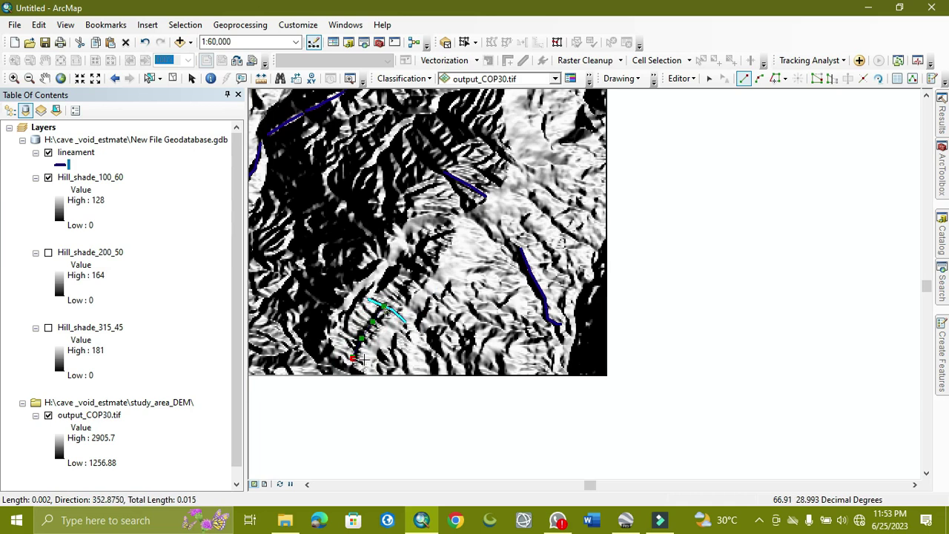
right_click(363, 363)
left_click(378, 324)
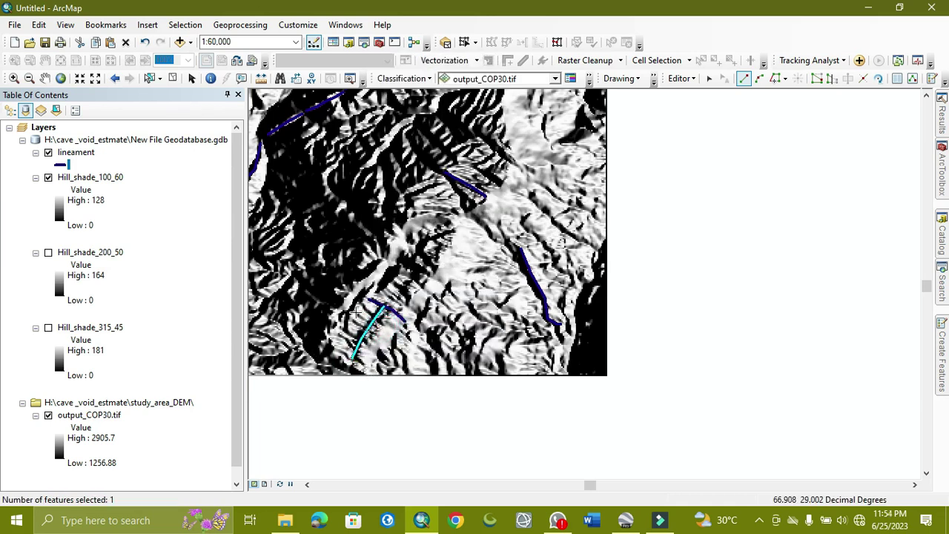
Digitize two short straight lineaments running southeast along the small gullies, both crossing the upper half of the south-southwest lineament.
left_click(361, 304)
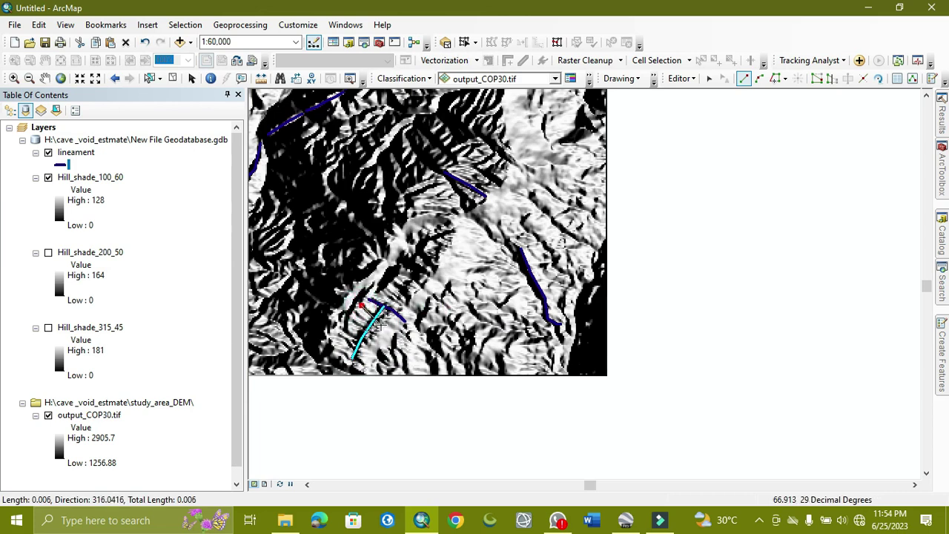
double_click(377, 320)
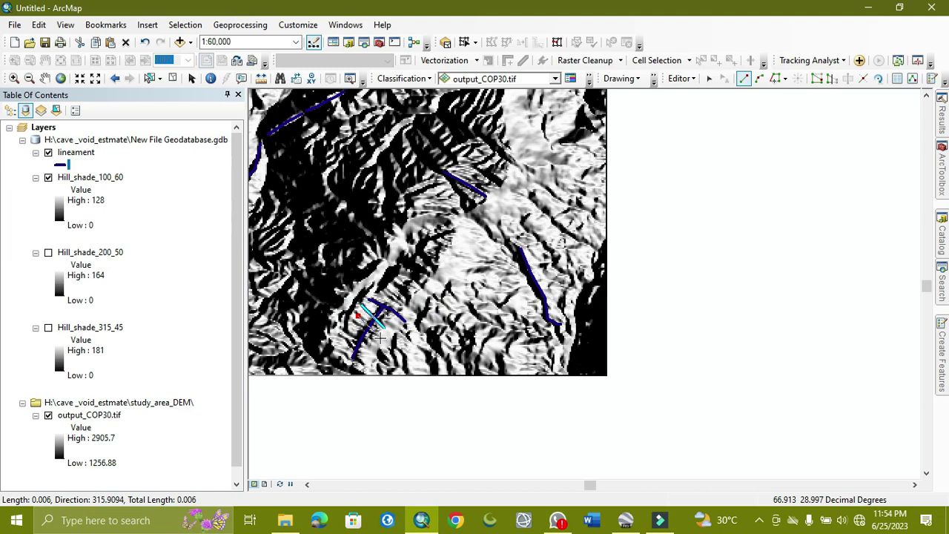
scroll(378, 337, "down", 1)
scroll(374, 332, "down", 2)
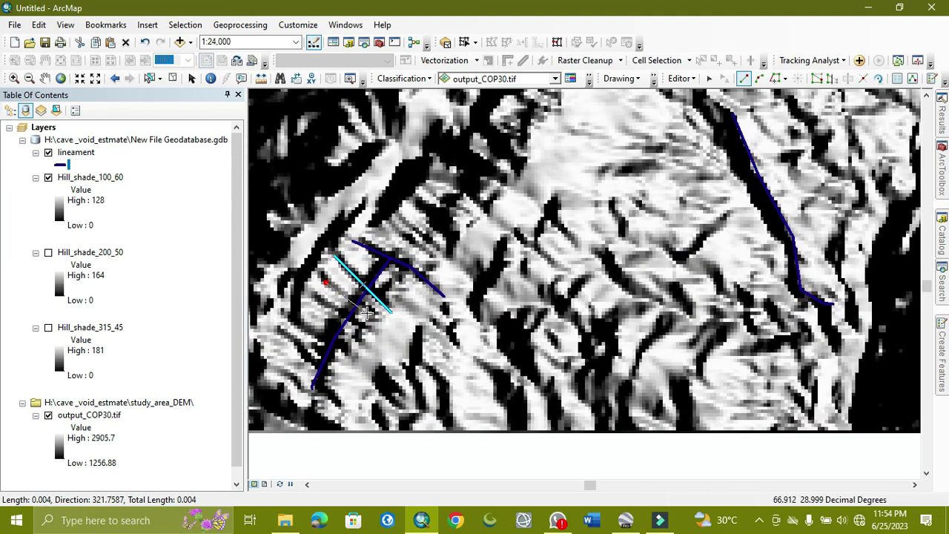
double_click(371, 310)
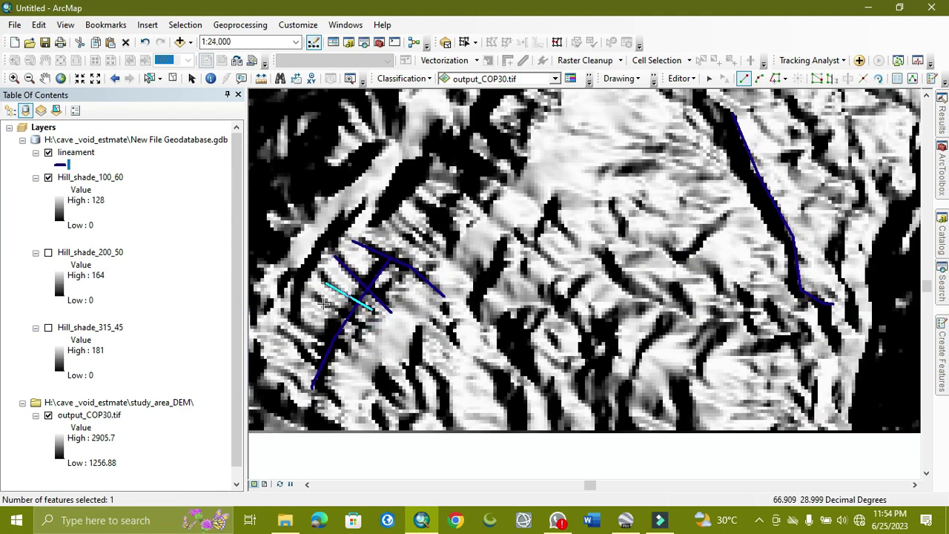
Digitize a four-vertex lineament running southwest along the narrow dark valley just west of the two short crossing lineaments.
left_click(364, 205)
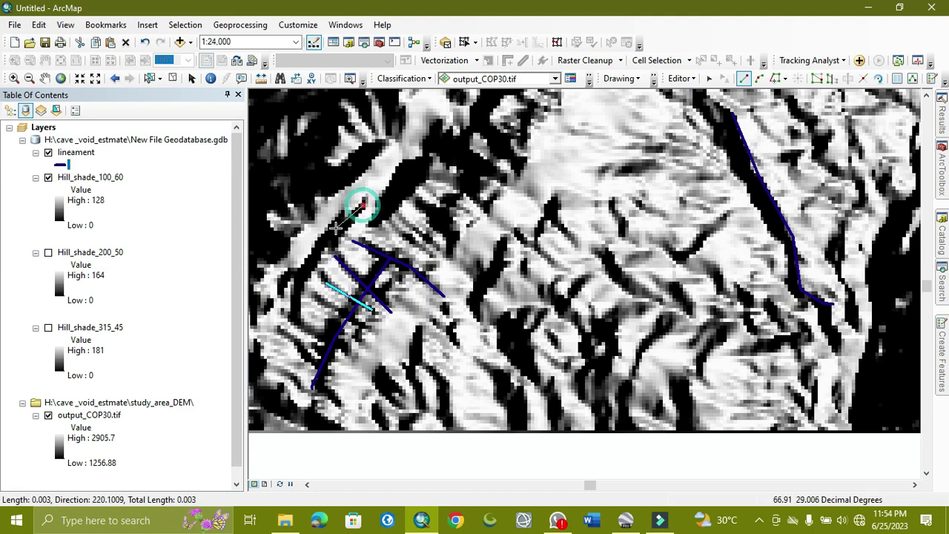
left_click(330, 240)
left_click(303, 276)
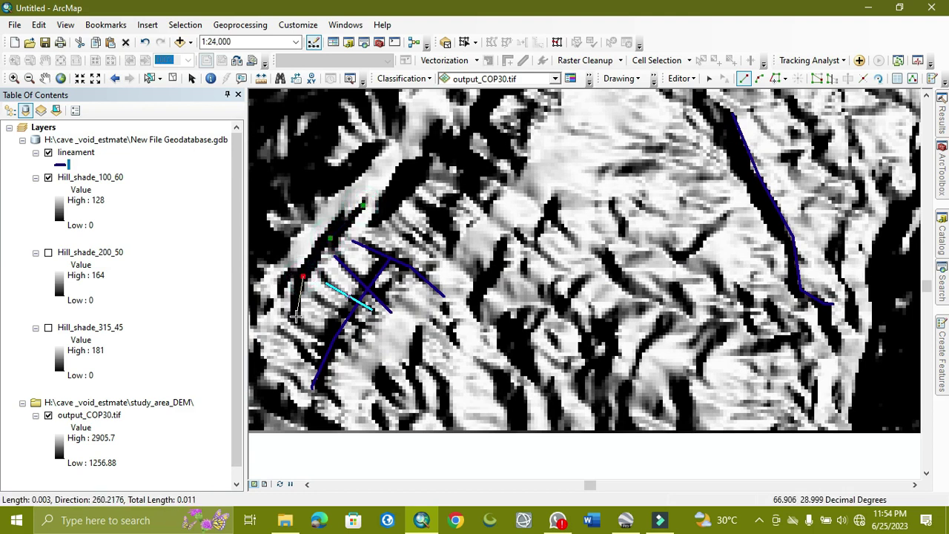
double_click(295, 315)
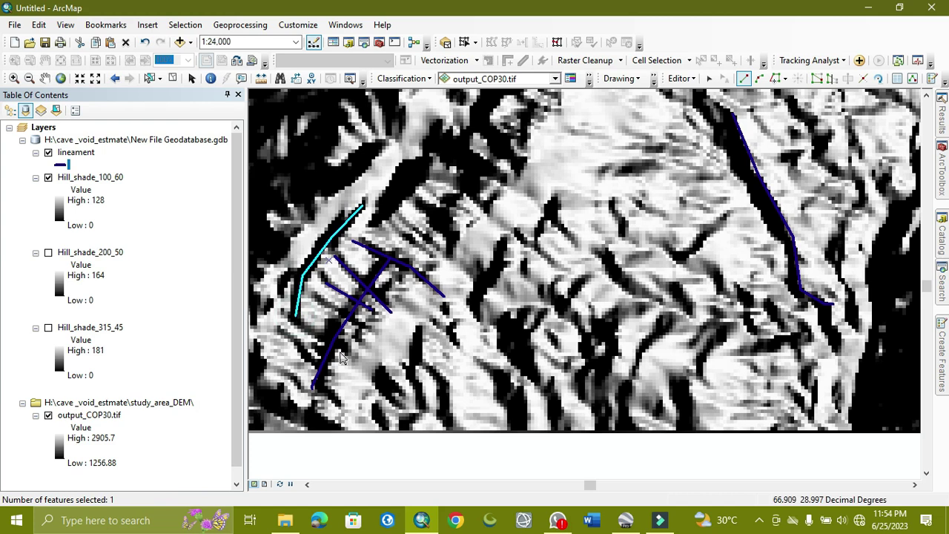
Digitize two more short lineaments running southeast along the gullies across the lower half of the south-southwest lineament, with two and three vertices.
left_click(288, 324)
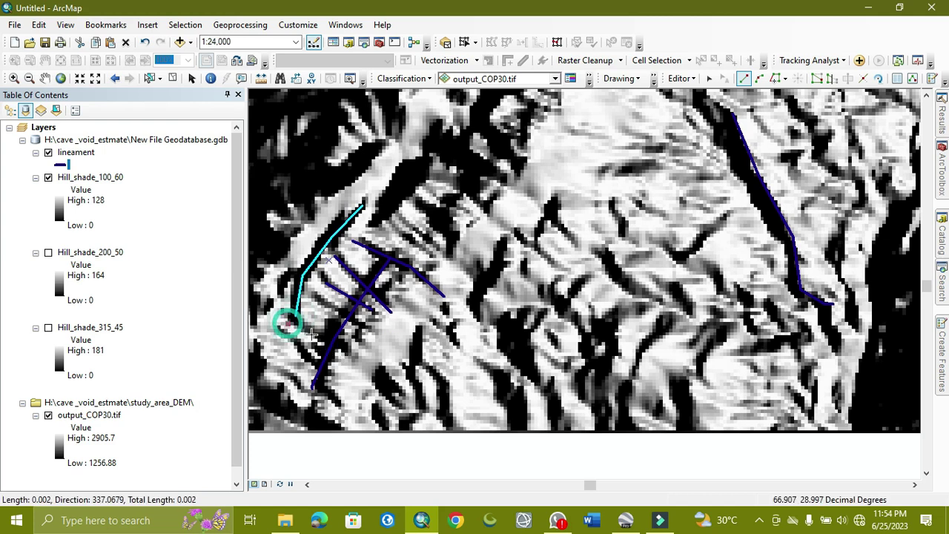
double_click(350, 355)
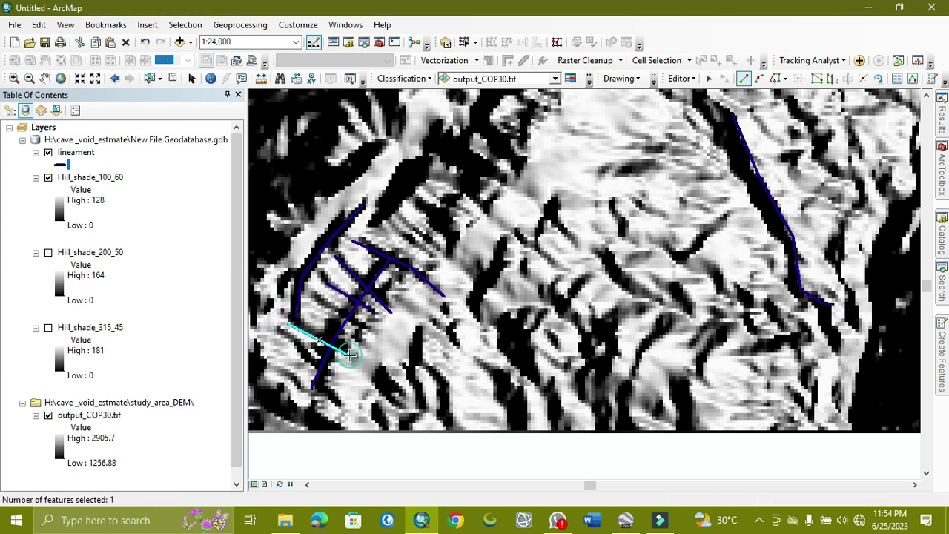
left_click(287, 338)
left_click(322, 366)
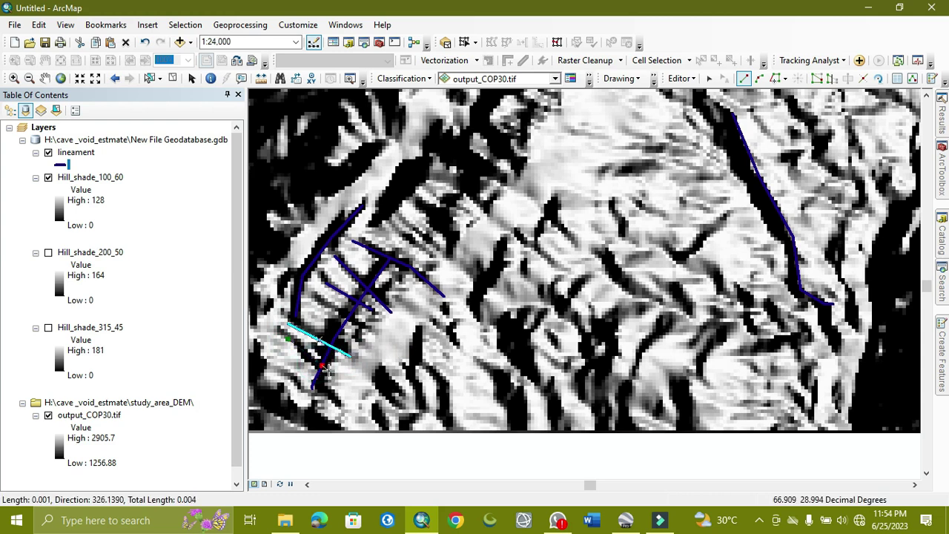
left_click(335, 376)
right_click(363, 389)
left_click(396, 348)
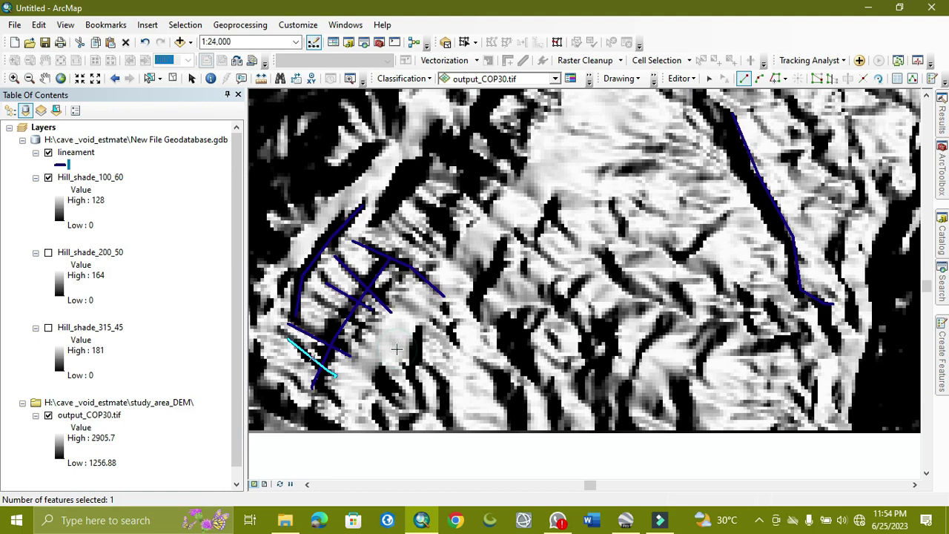
Digitize a six-vertex lineament running southeast along the dark gully just northeast of the lineament near the hillshade's southeastern corner.
scroll(514, 346, "up", 5)
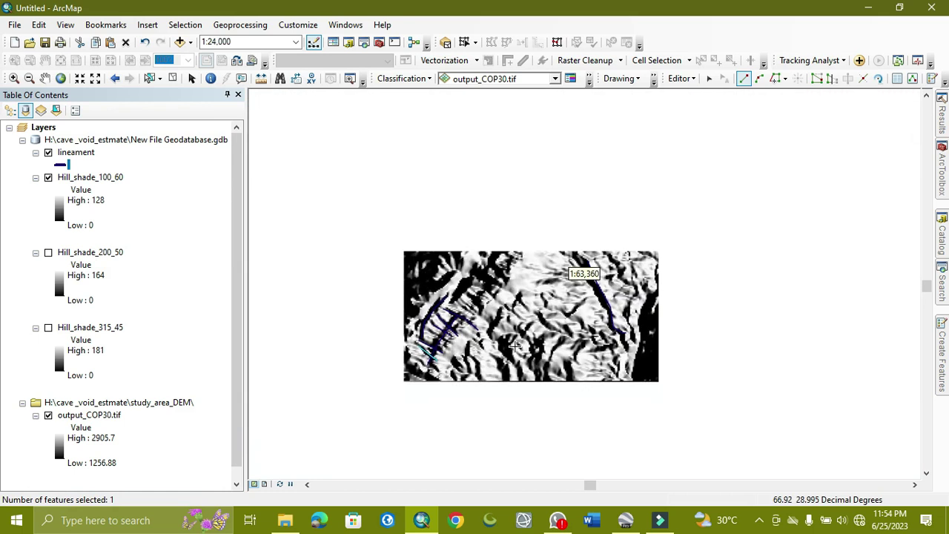
scroll(586, 306, "up", 2)
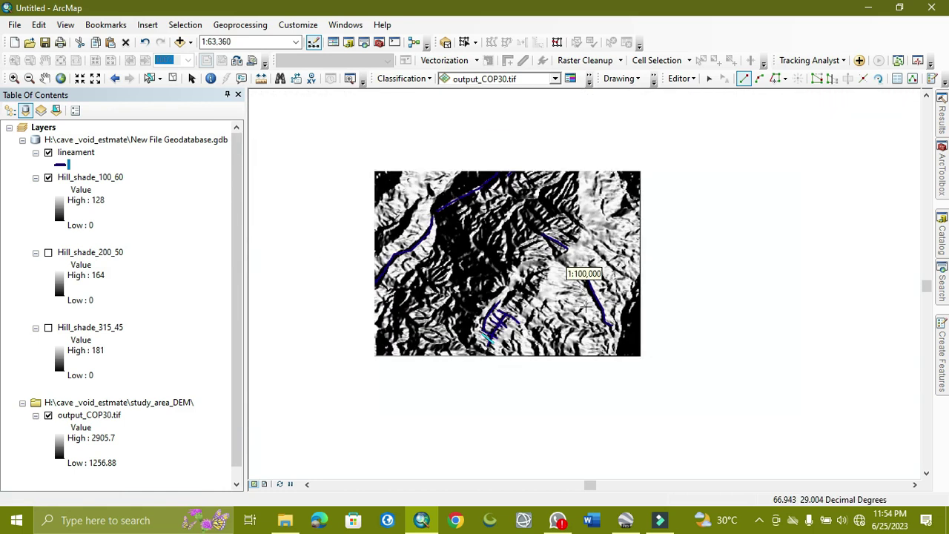
scroll(591, 259, "down", 4)
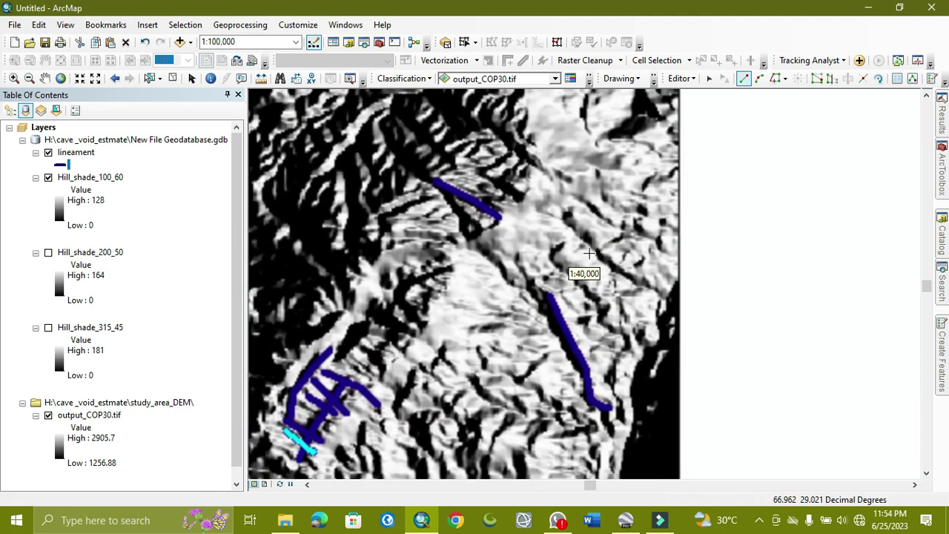
left_click(558, 259)
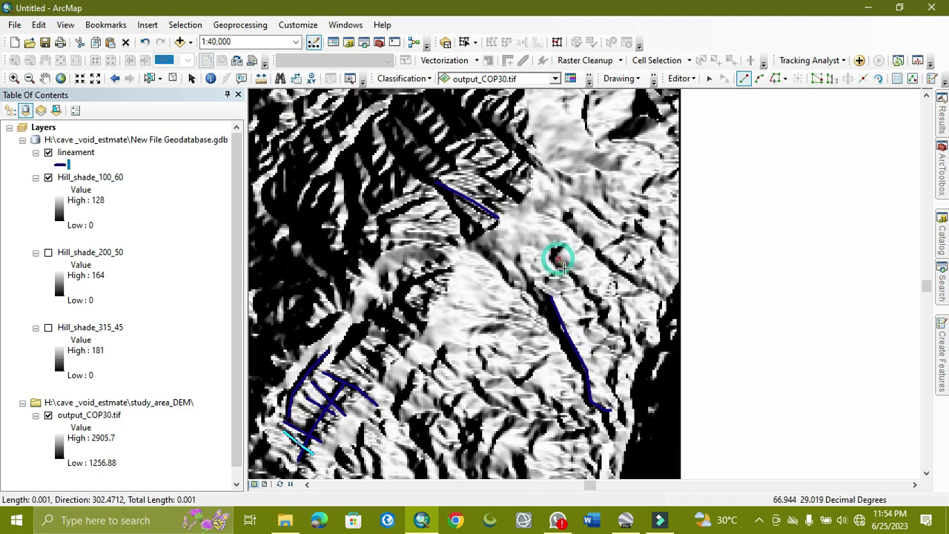
left_click(573, 282)
left_click(589, 295)
left_click(600, 307)
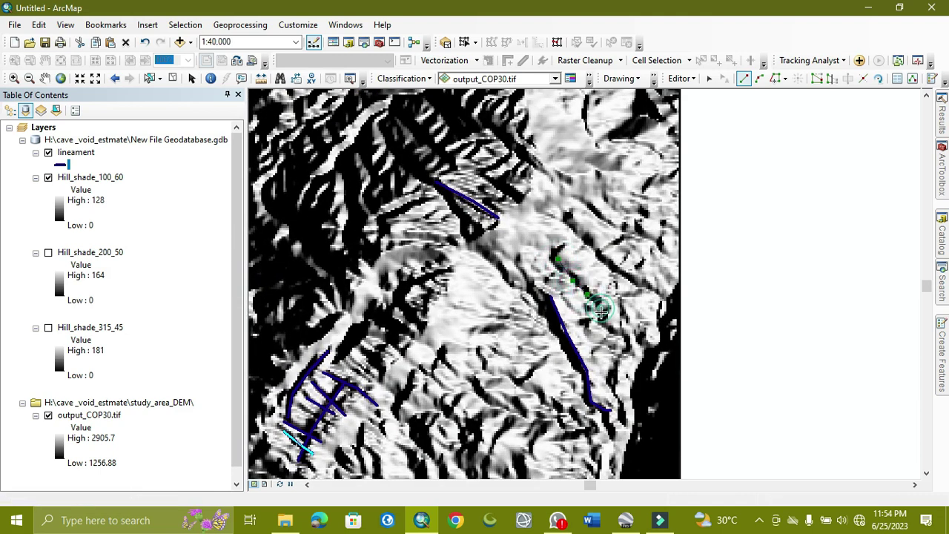
left_click(606, 323)
double_click(623, 335)
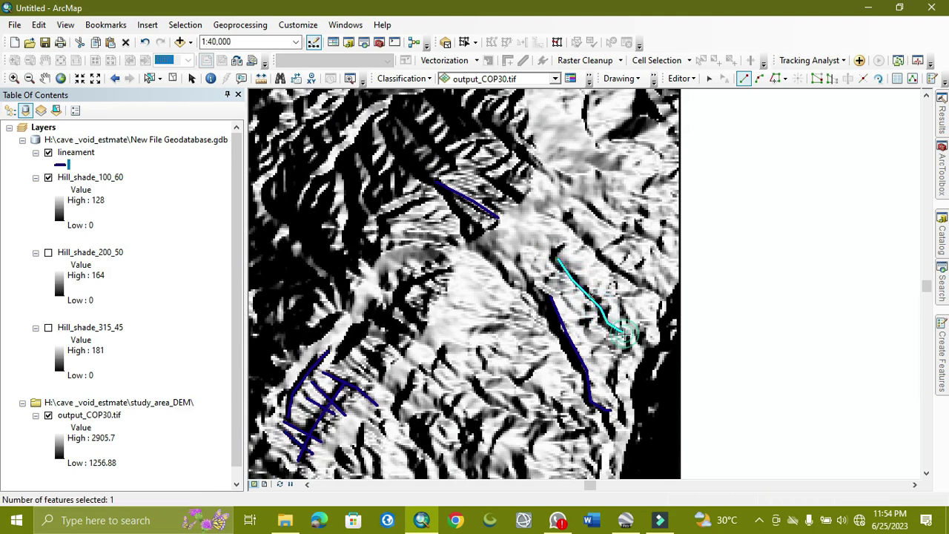
Digitize a five-vertex lineament running southeast along the next parallel gully to the northeast, ending near the hillshade's eastern edge.
left_click(566, 216)
left_click(596, 246)
left_click(611, 261)
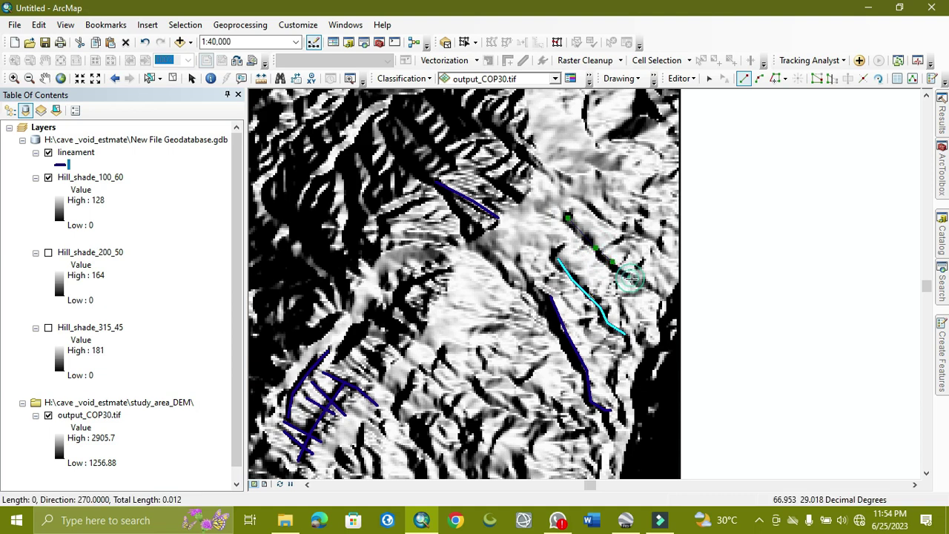
double_click(659, 293)
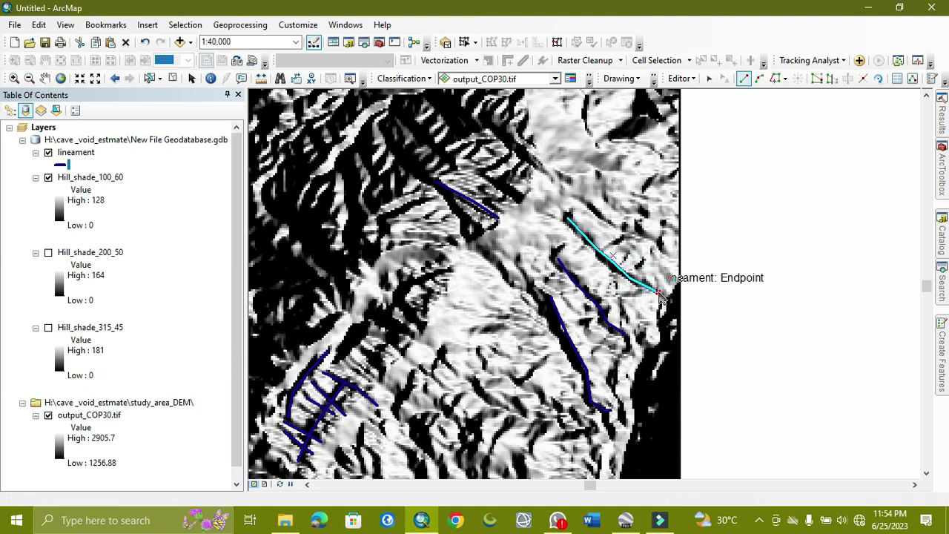
left_click(658, 293)
right_click(615, 300)
left_click(663, 255)
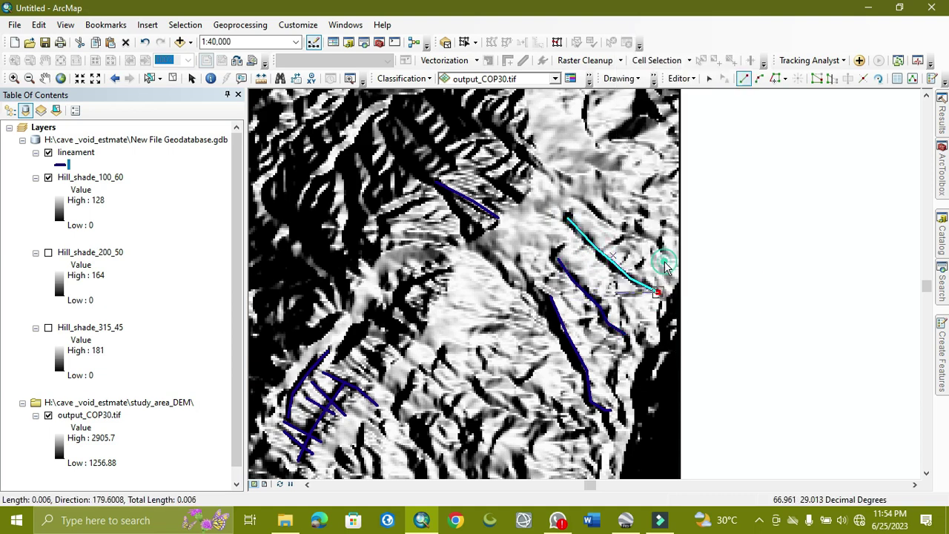
Digitize a six-vertex lineament running southwest from near the hillshade's eastern edge along the dark valley below the smooth grey slope.
scroll(510, 291, "up", 2)
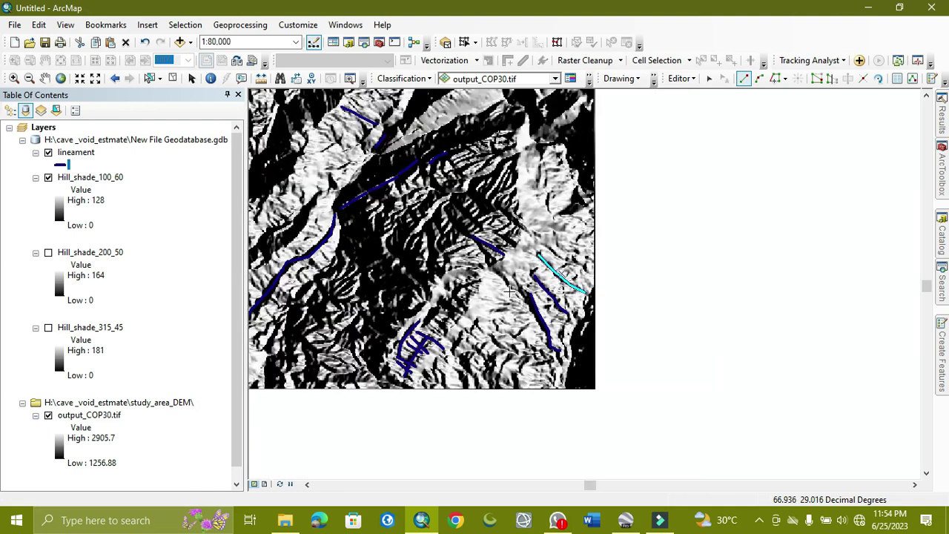
left_click_drag(399, 205, 521, 283)
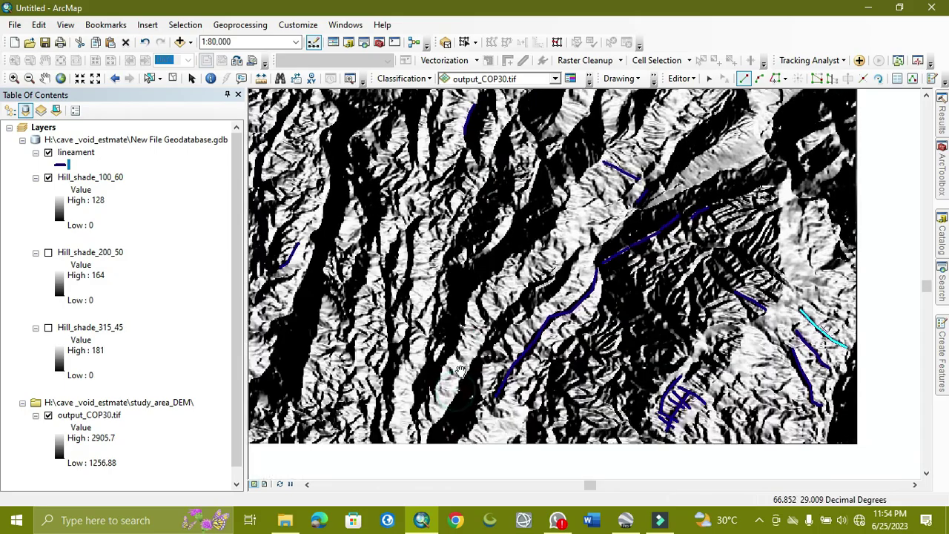
mouse_move(449, 392)
left_mouse_down()
mouse_move(438, 383)
mouse_move(448, 393)
left_mouse_up()
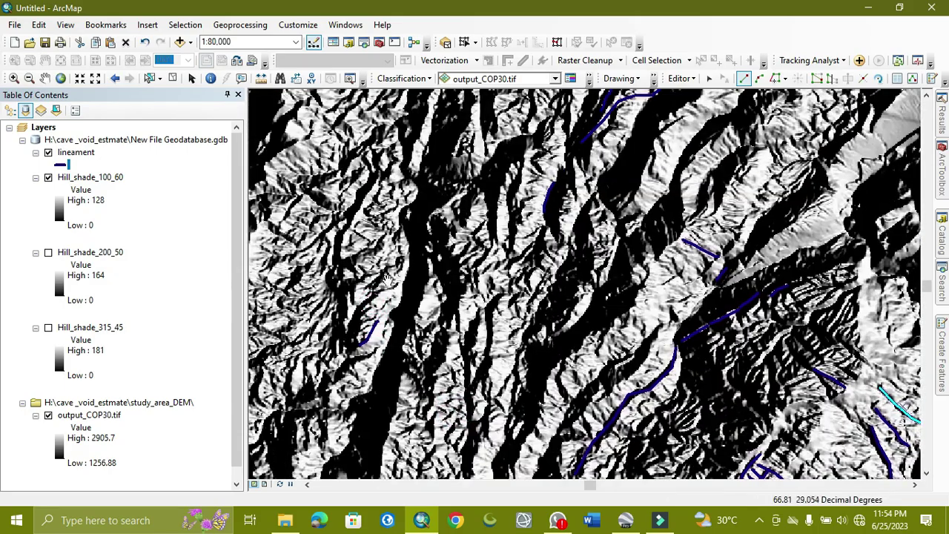
mouse_move(388, 271)
left_mouse_down()
mouse_move(464, 285)
mouse_move(403, 358)
left_mouse_up()
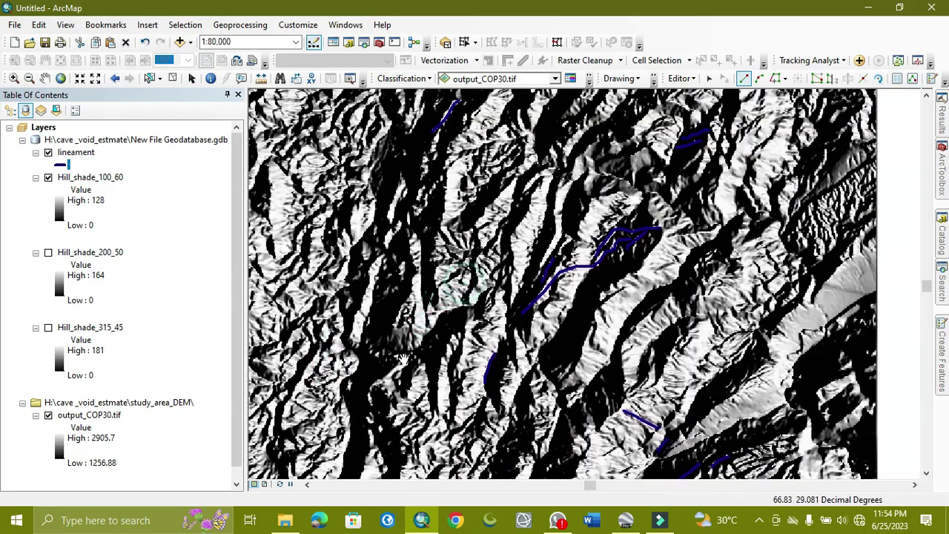
left_click_drag(599, 272, 449, 275)
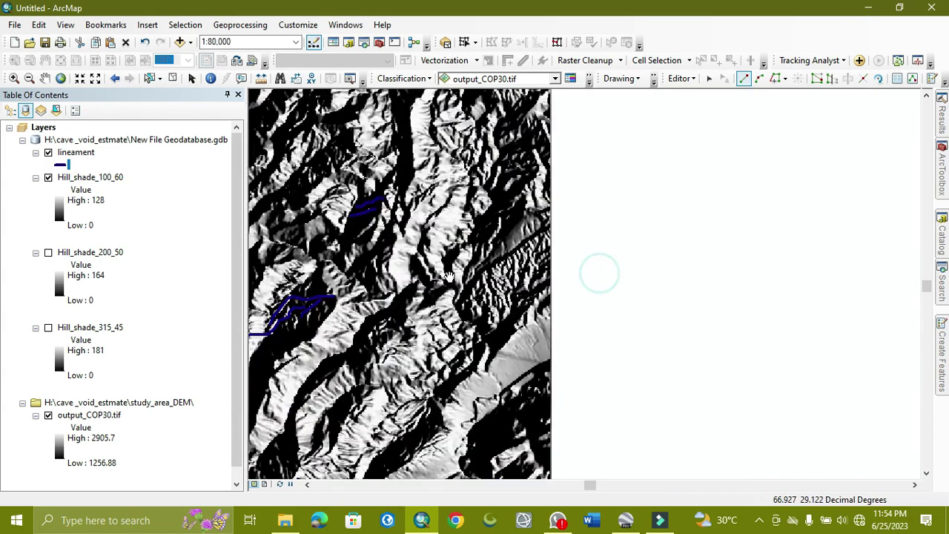
scroll(493, 247, "up", 4)
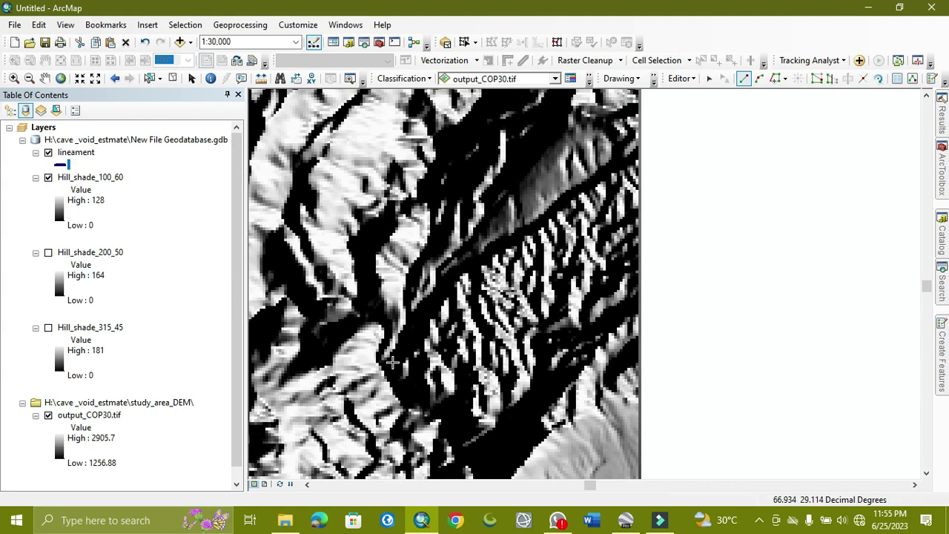
left_click(618, 163)
left_click(569, 195)
left_click(522, 230)
left_click(481, 251)
left_click(449, 285)
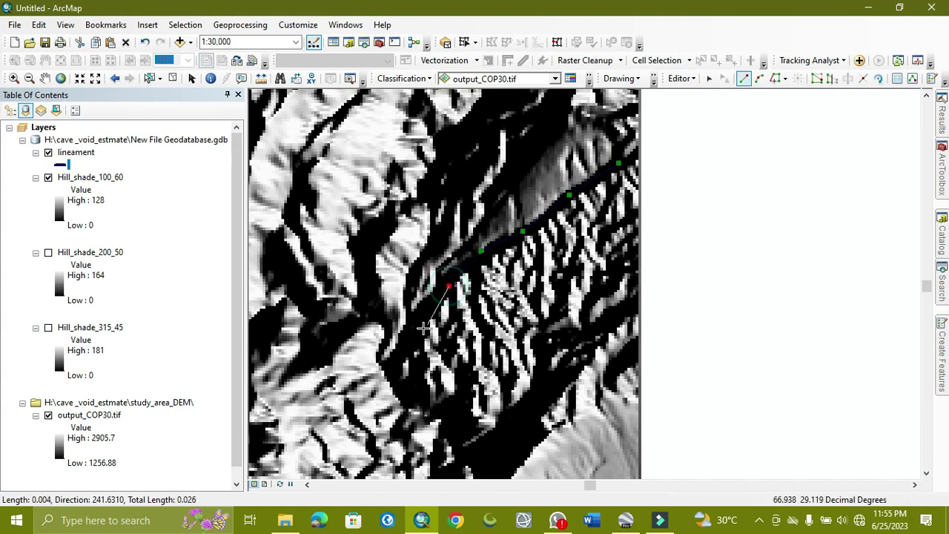
double_click(392, 356)
Digitize a five-vertex lineament running south along the east side of the dark valley in the hillshade's northeastern part.
scroll(395, 354, "up", 3)
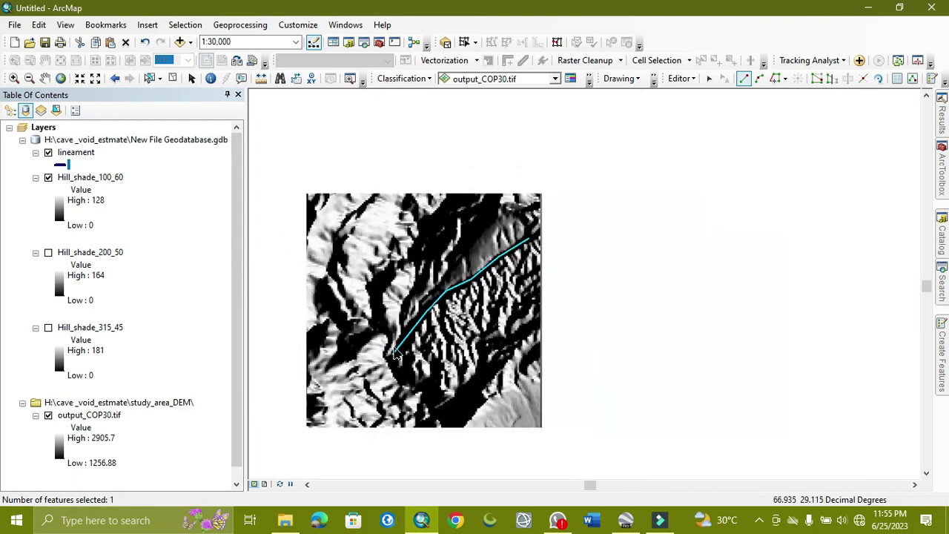
scroll(397, 354, "up", 1)
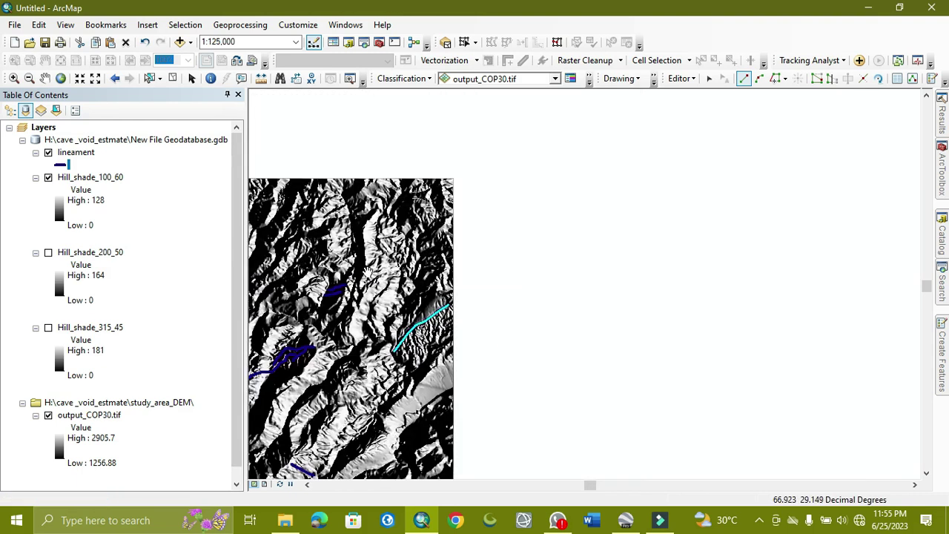
left_click_drag(368, 273, 443, 273)
scroll(445, 222, "down", 3)
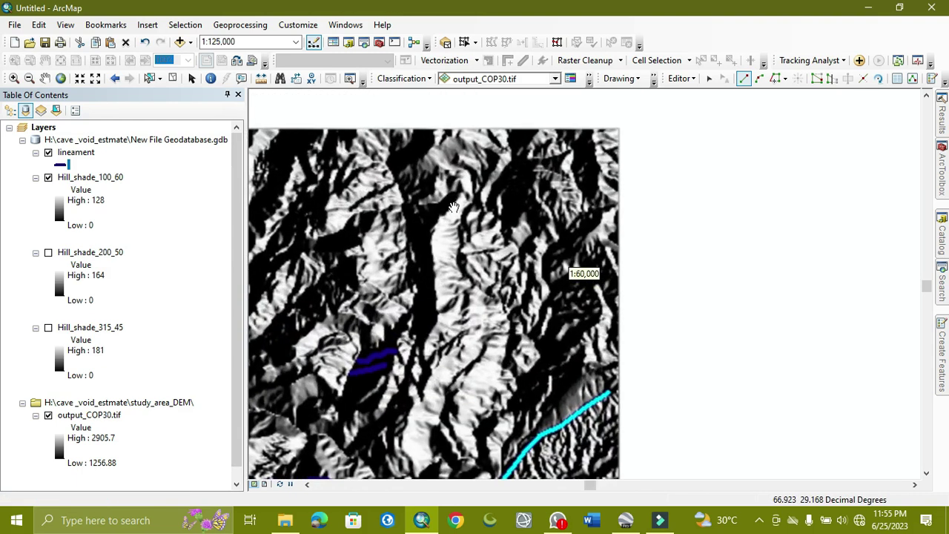
left_click(461, 196)
left_click(434, 226)
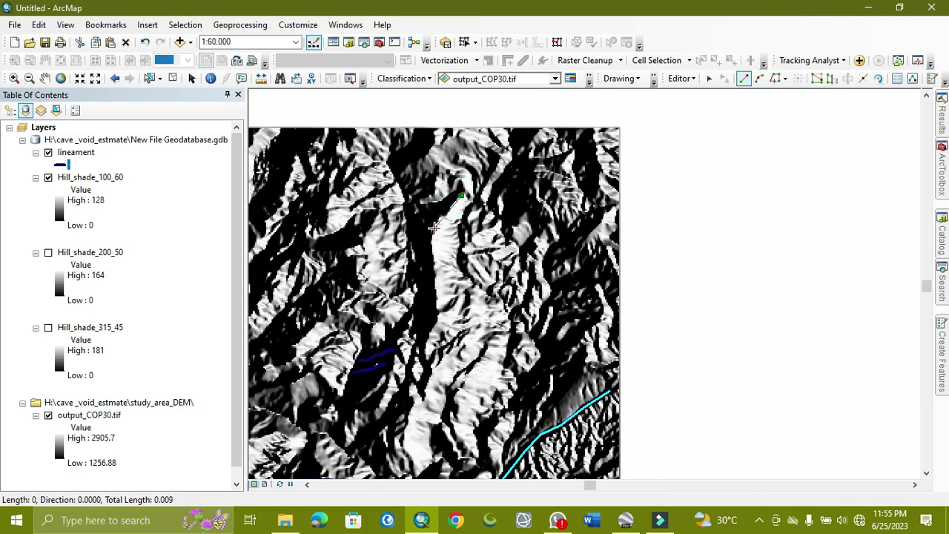
left_click(437, 295)
left_click(437, 321)
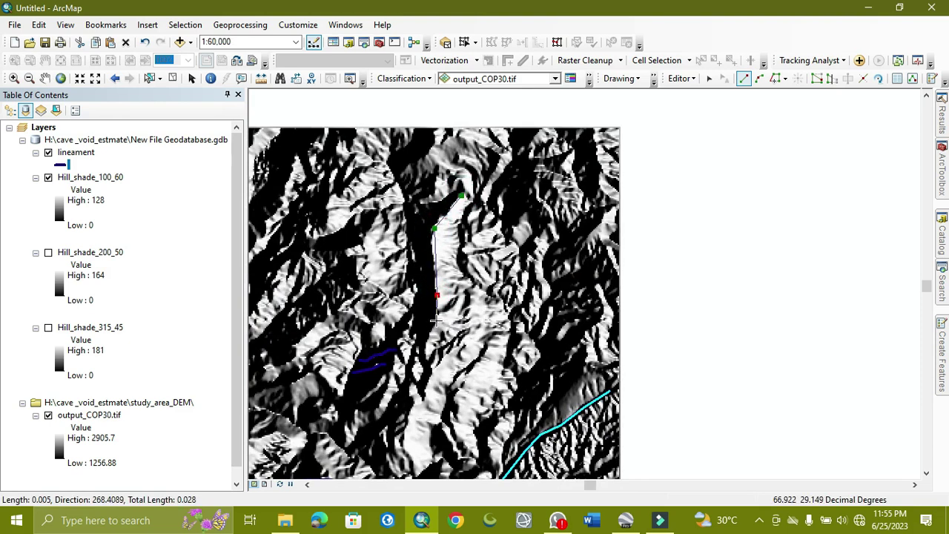
double_click(425, 348)
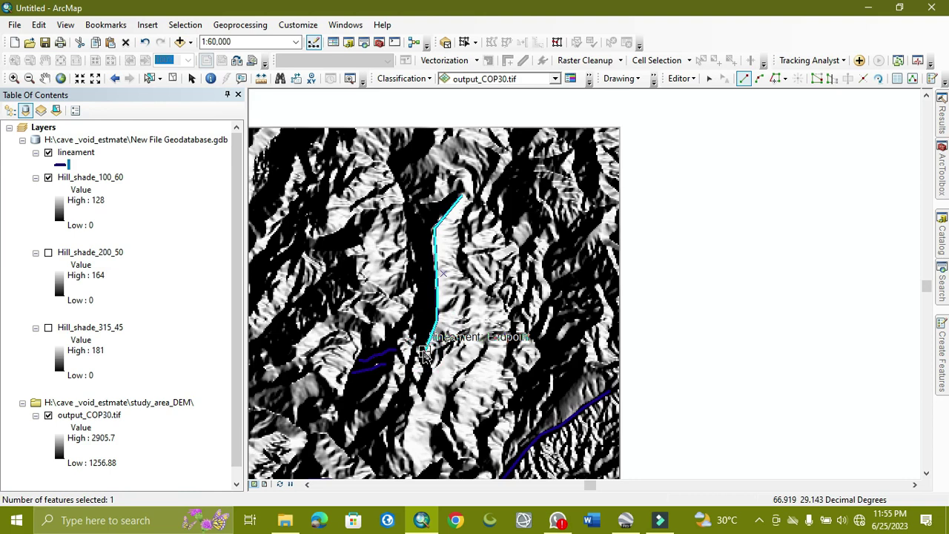
left_click(434, 215)
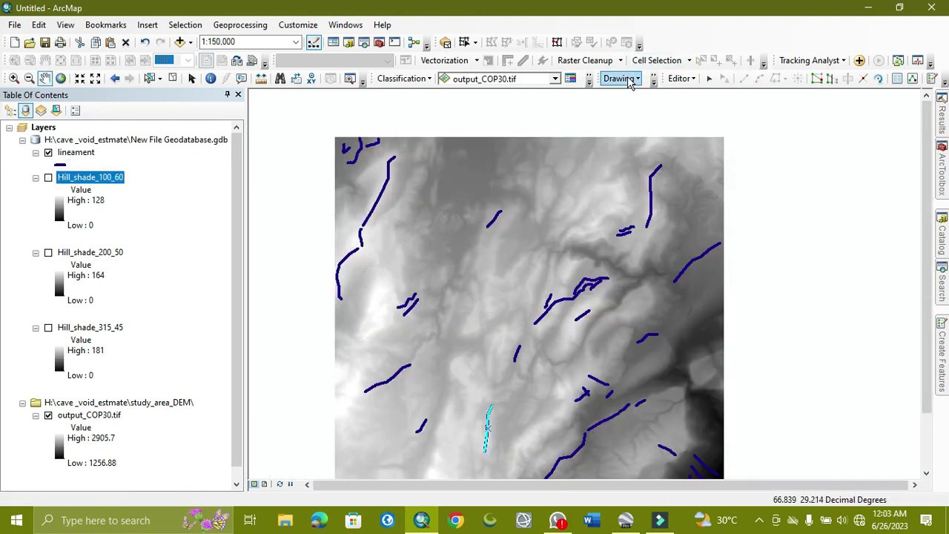
Stop the edit session on the lineament layer and save the edits.
left_click(681, 78)
left_click(704, 109)
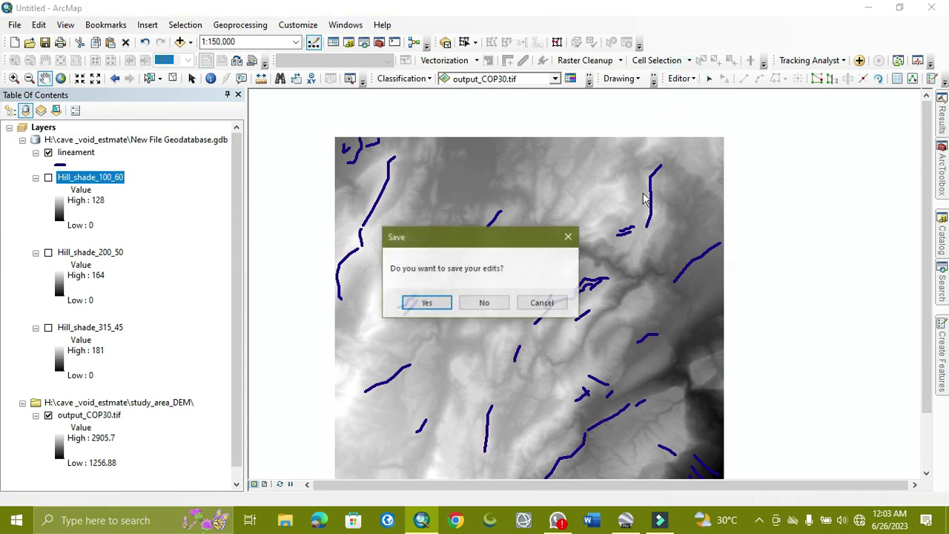
left_click(424, 303)
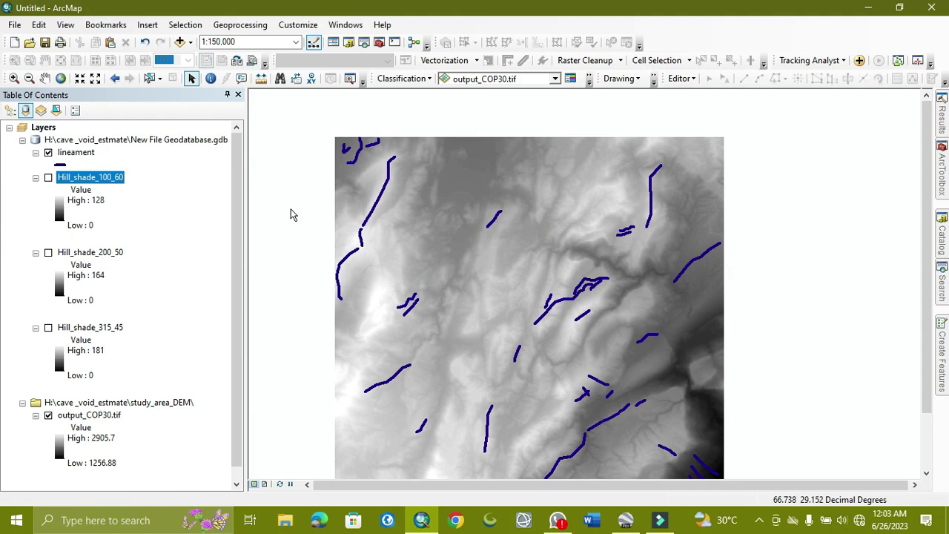
left_click(702, 80)
left_click(749, 121)
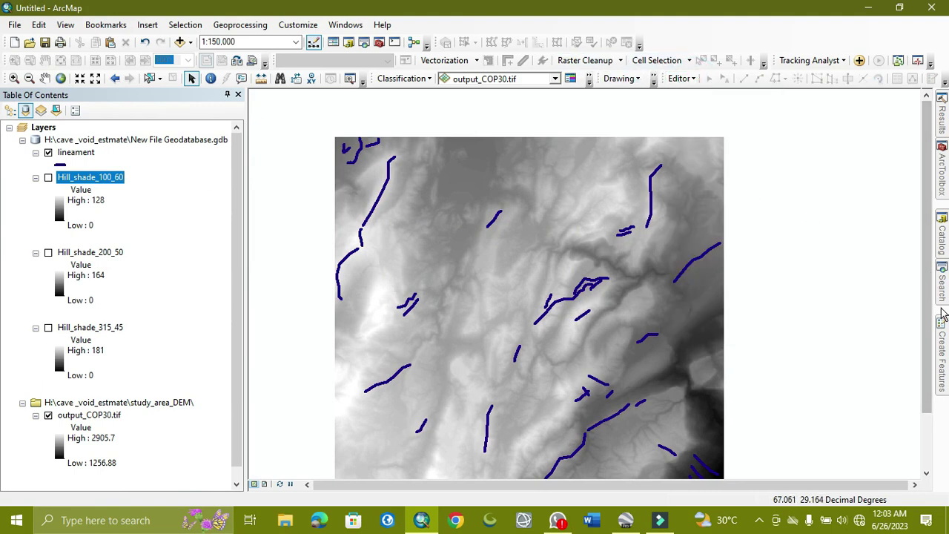
Search the geoprocessing tools for density and open the Spatial Analyst Line Density tool.
left_click(942, 283)
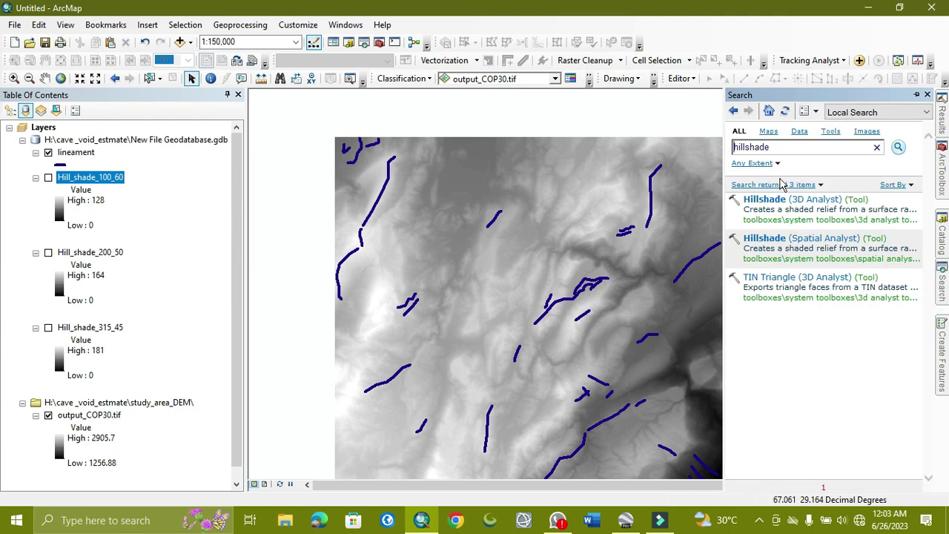
double_click(794, 147)
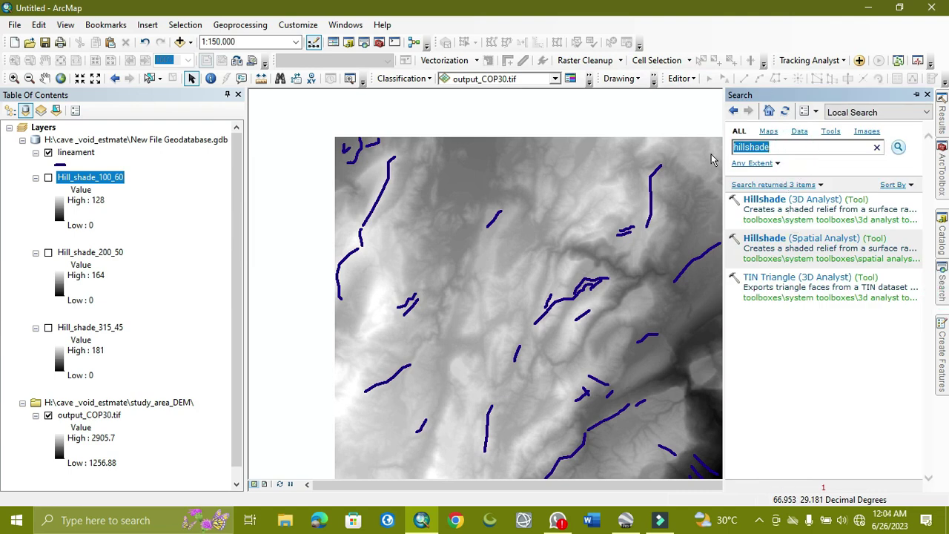
type("density")
key("Return")
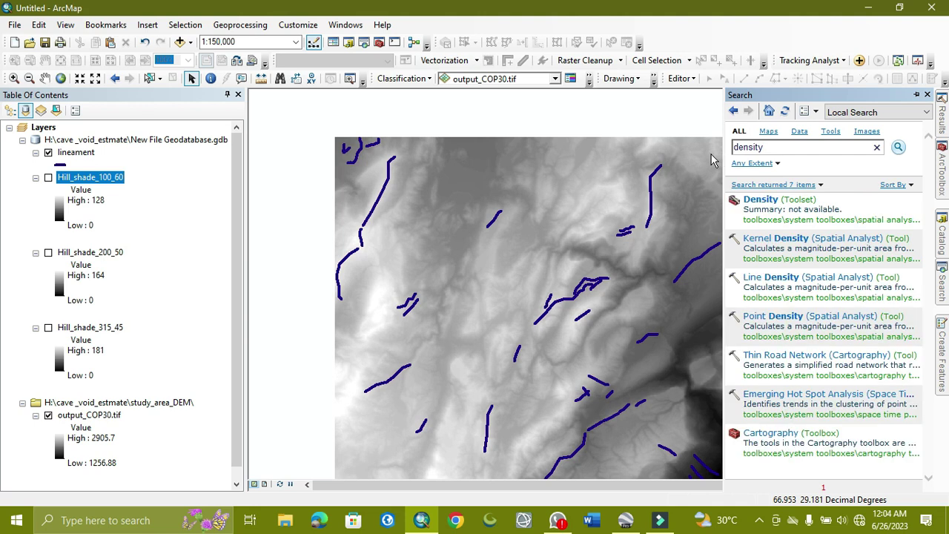
left_click(767, 281)
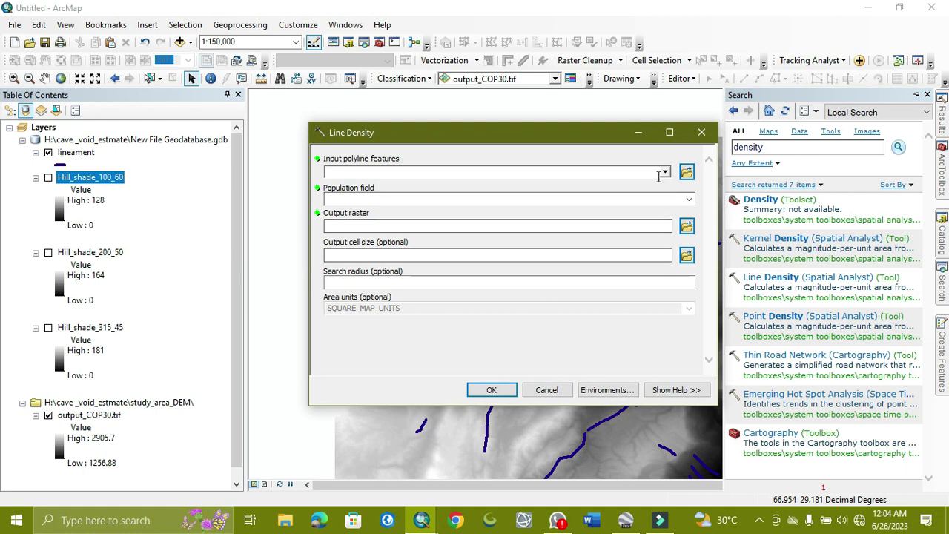
Use lineament as the Line Density input and name the output raster Density_lineament in New File Geodatabase.gdb.
left_click(664, 173)
left_click(374, 187)
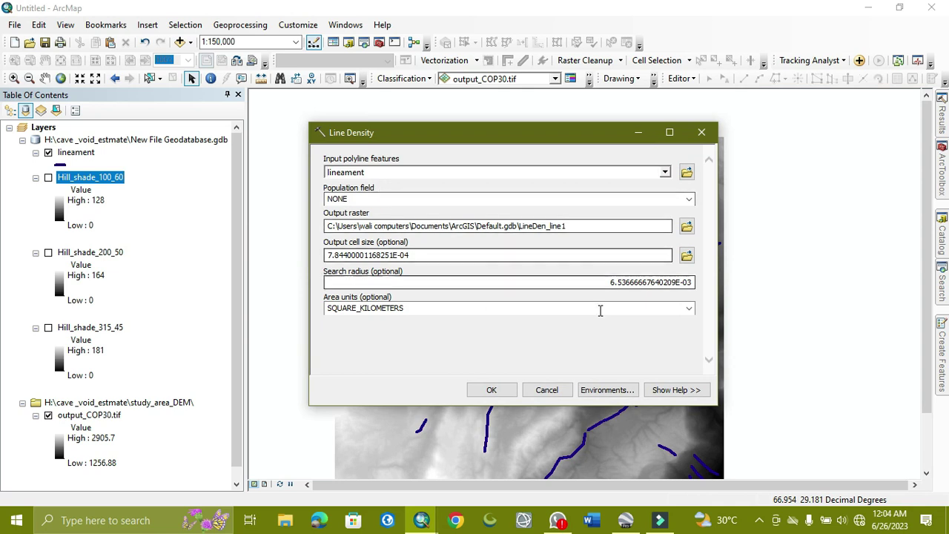
left_click(686, 227)
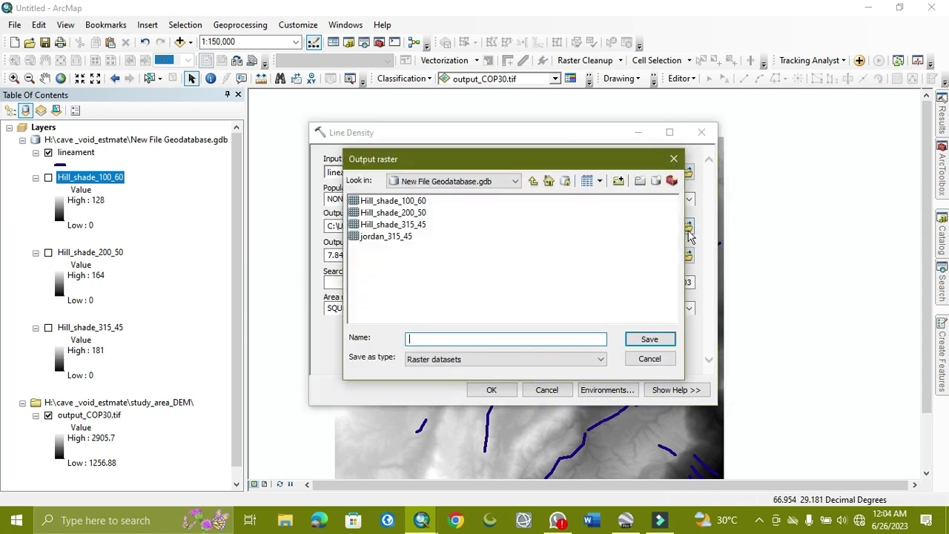
left_click_drag(497, 161, 753, 217)
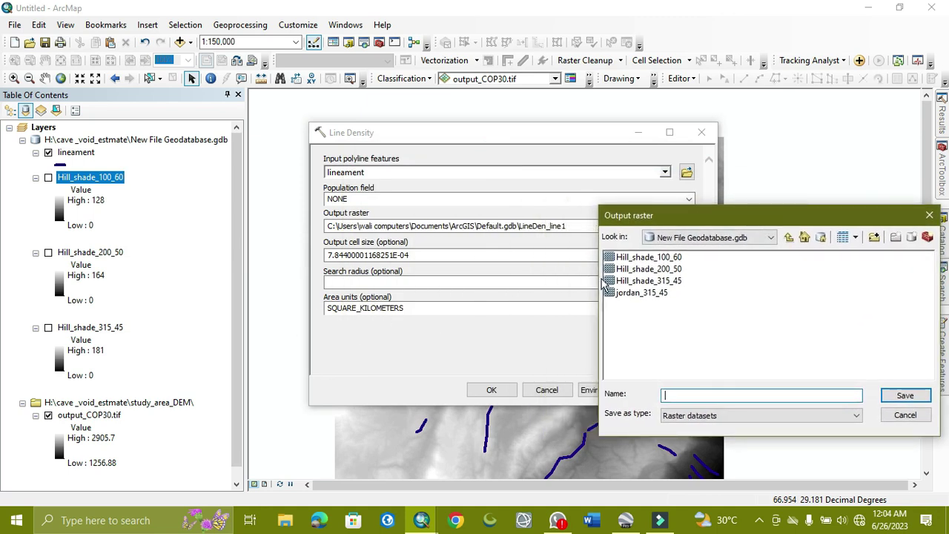
left_click_drag(681, 217, 265, 28)
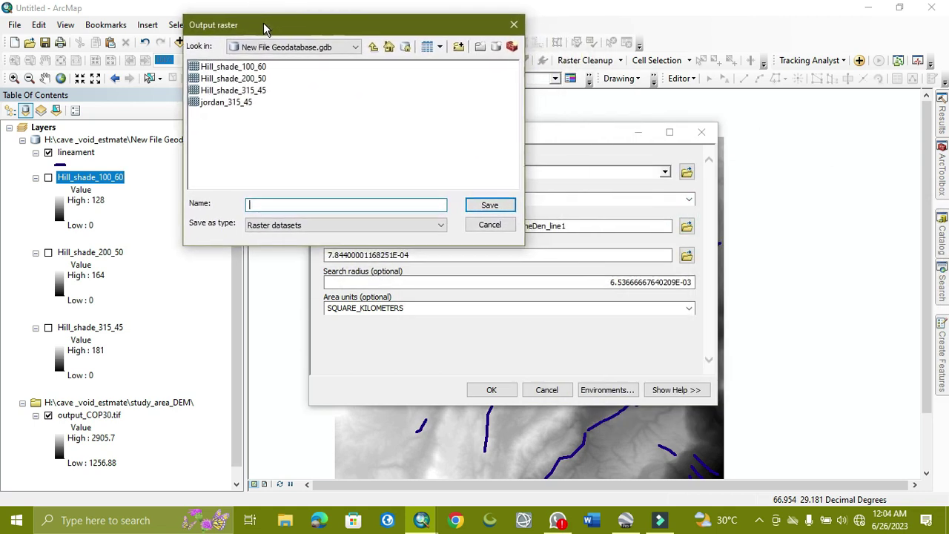
left_click(278, 204)
key("Return")
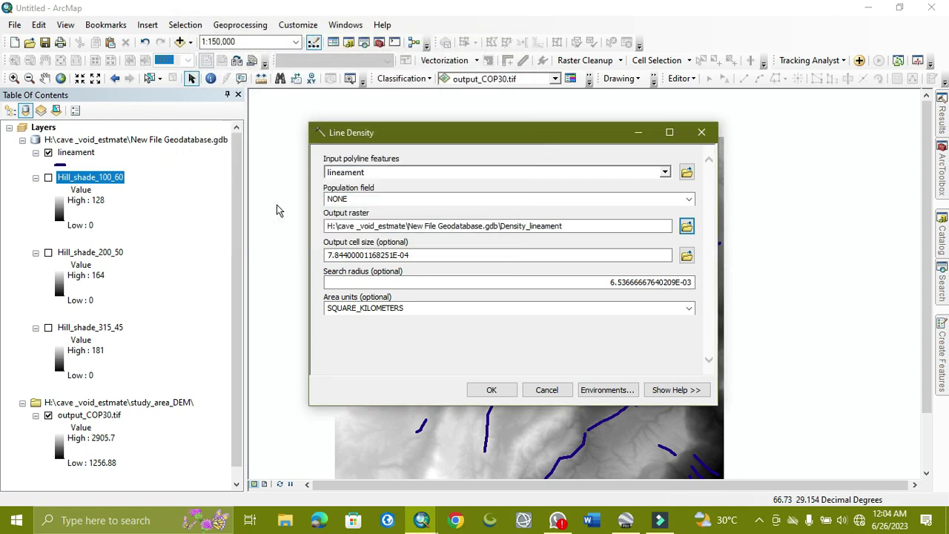
Set the processing extent and raster analysis mask to output_COP30.tif in the environment settings, and run Line Density.
left_click(606, 394)
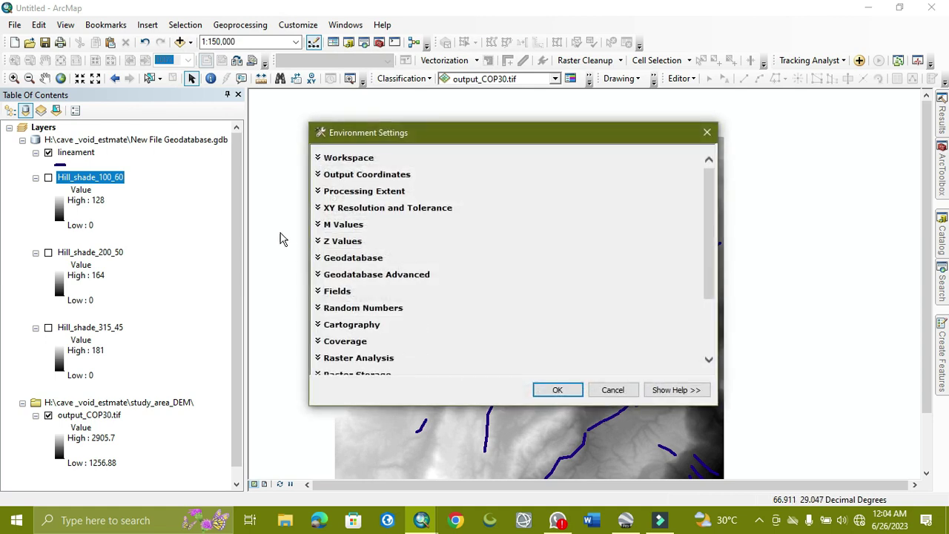
left_click(320, 192)
left_click(395, 218)
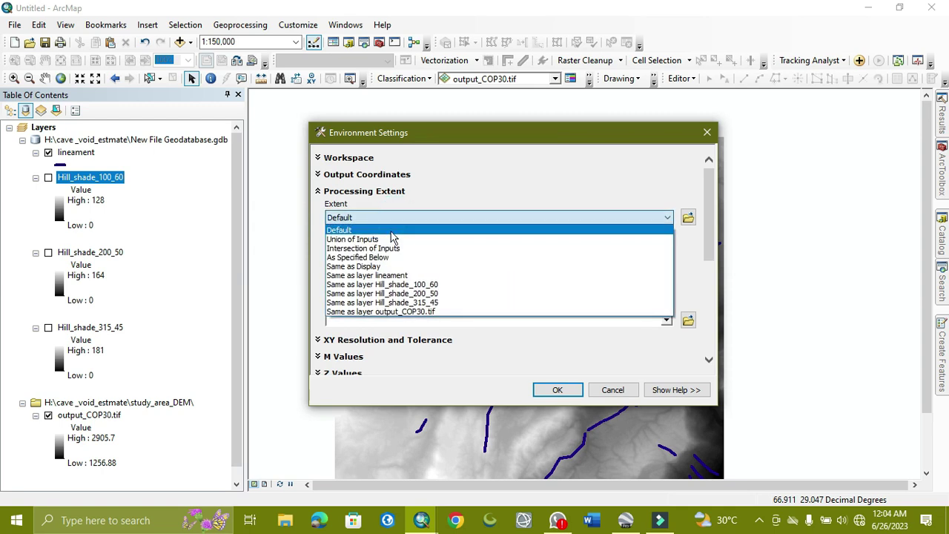
left_click(455, 312)
left_click_drag(704, 211, 698, 332)
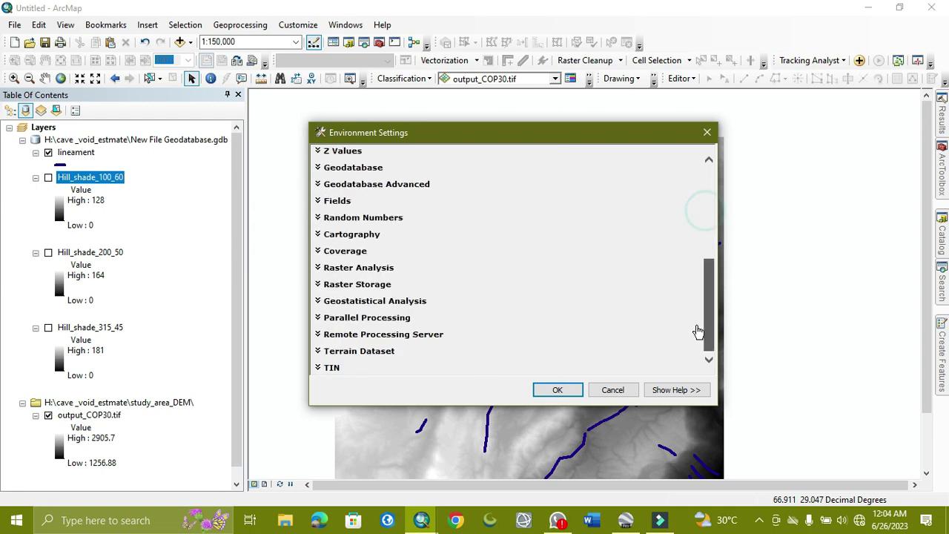
left_click(318, 268)
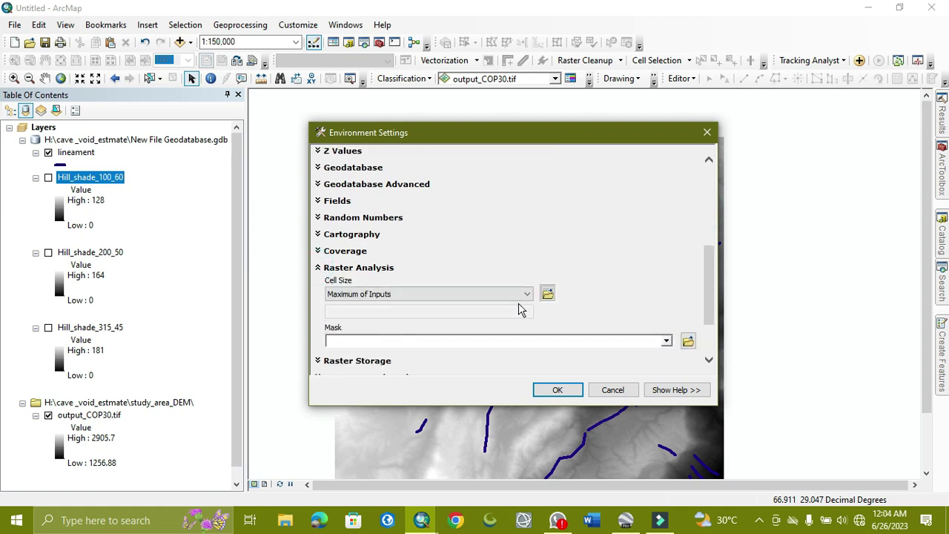
left_click(666, 342)
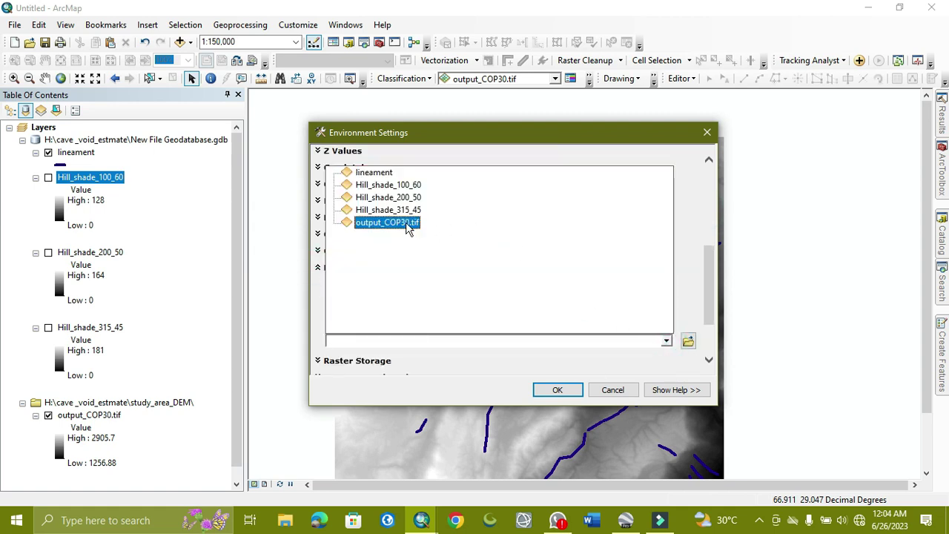
left_click(404, 225)
left_click(556, 390)
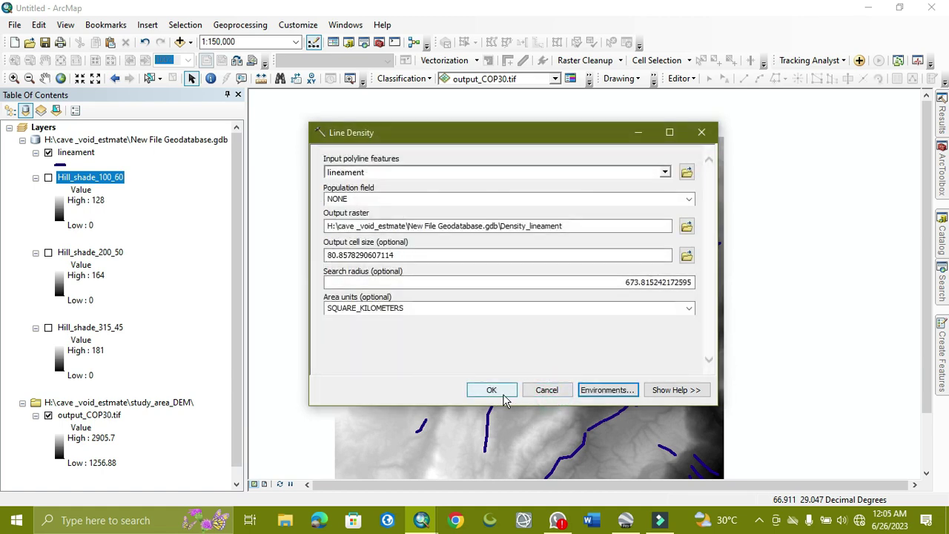
left_click(492, 391)
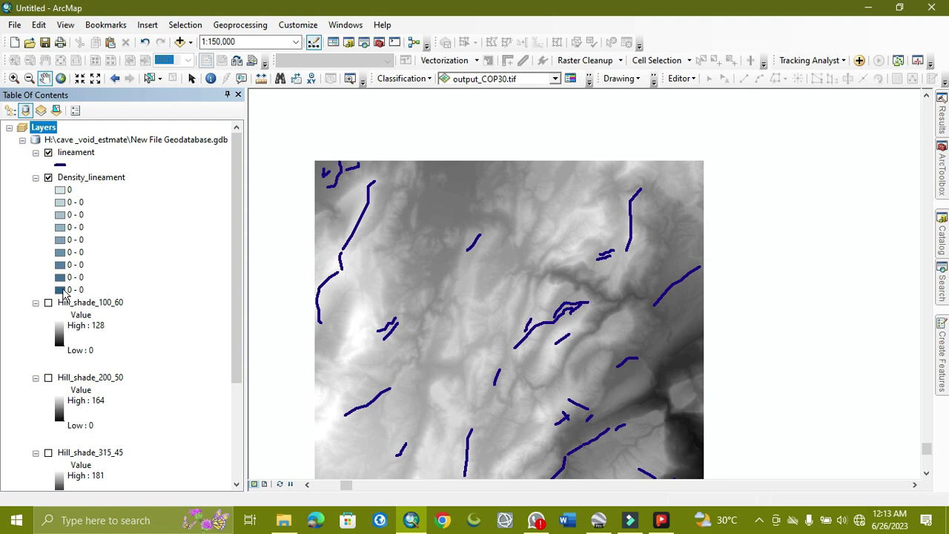
Open the Spatial Analyst Kernel Density tool with lineament as the input and NONE as the population field.
left_click(943, 289)
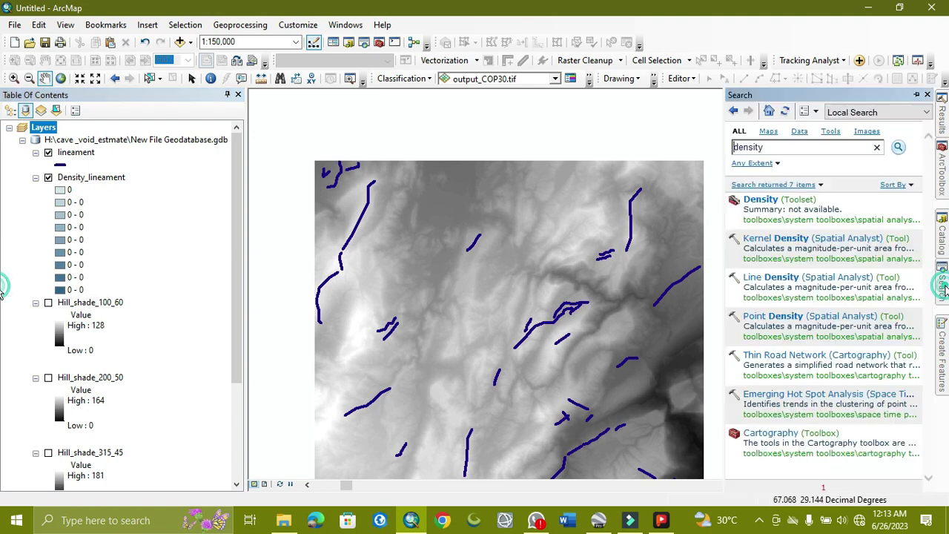
left_click_drag(764, 245, 767, 241)
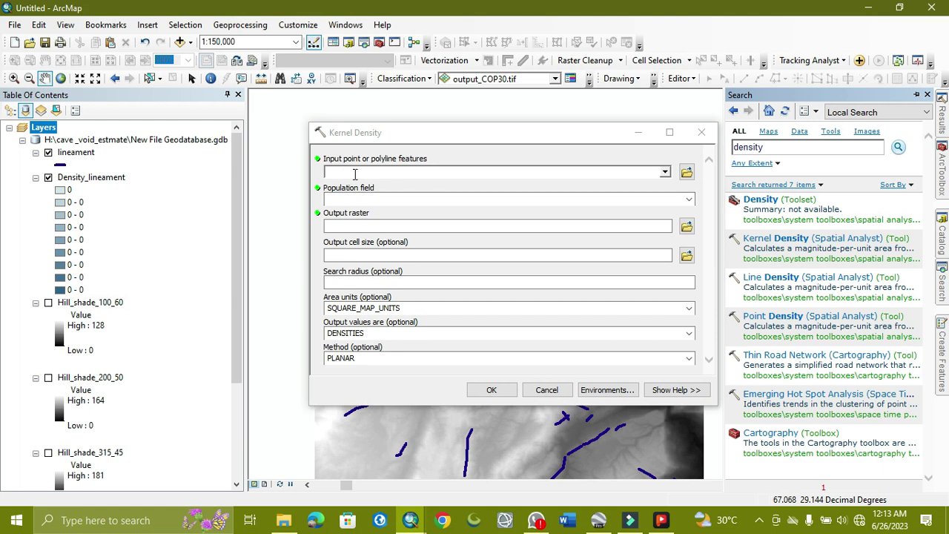
left_click(665, 172)
left_click(366, 185)
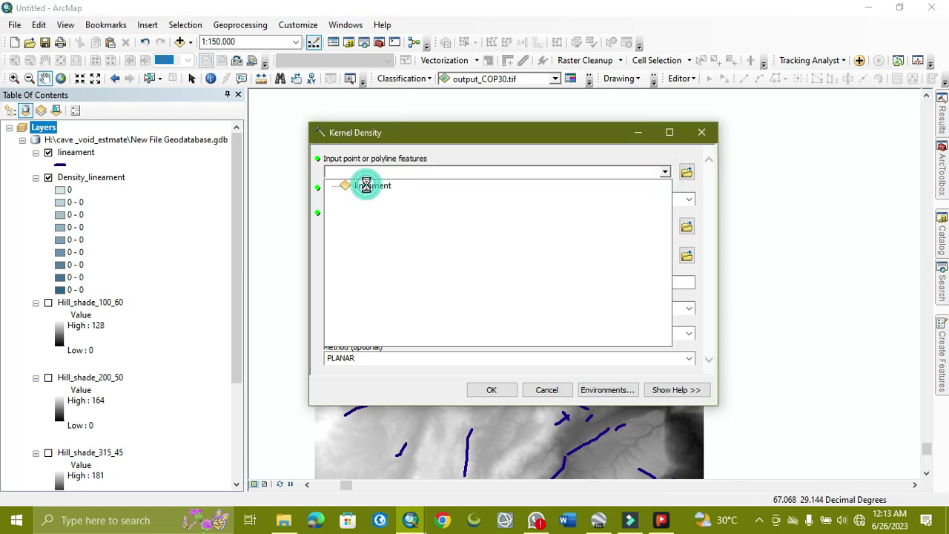
left_click(684, 202)
left_click(686, 200)
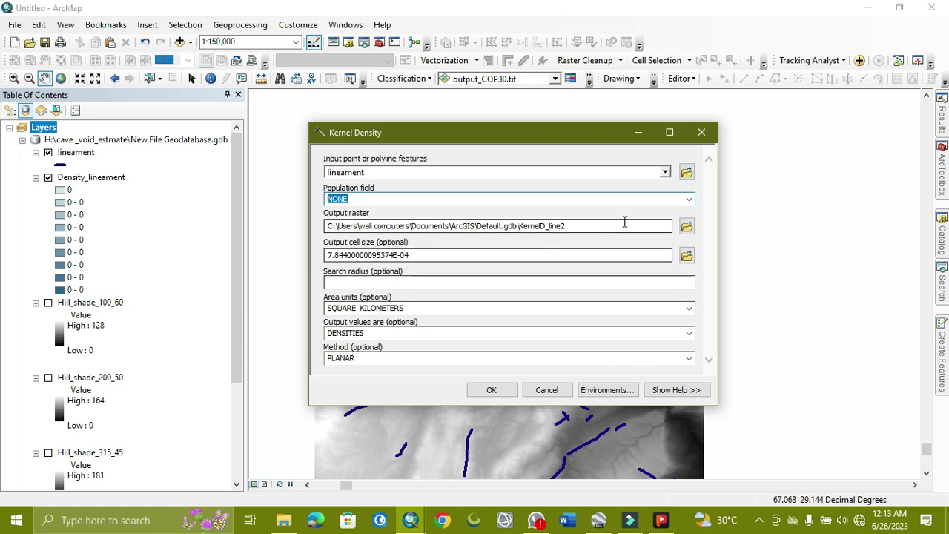
Set the Kernel Density output raster to Density_lineament_3 in New File Geodatabase.gdb.
left_click(684, 226)
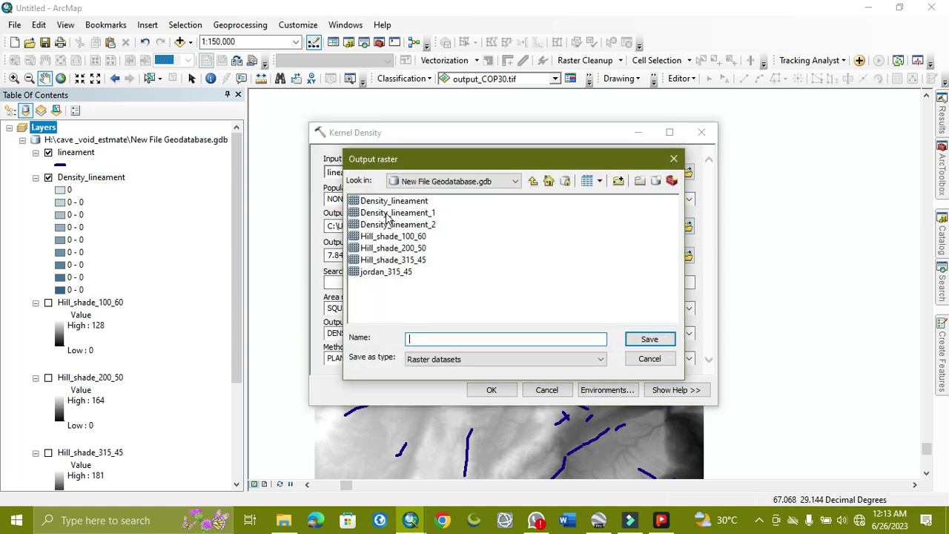
left_click(406, 224)
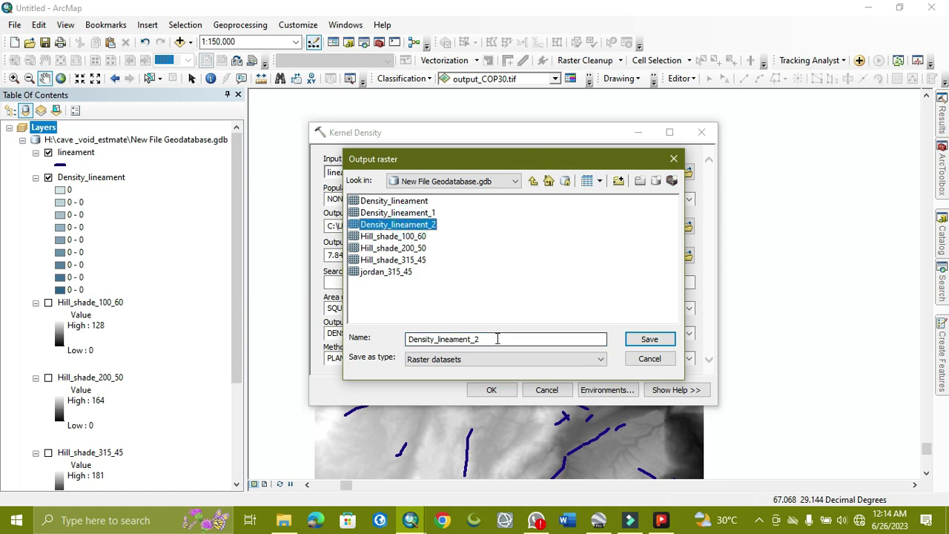
left_click(497, 339)
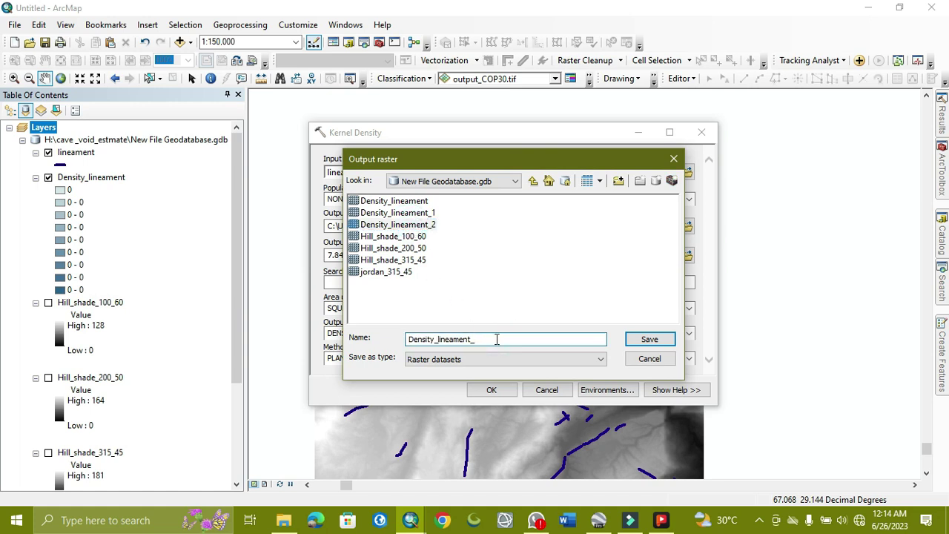
type("3")
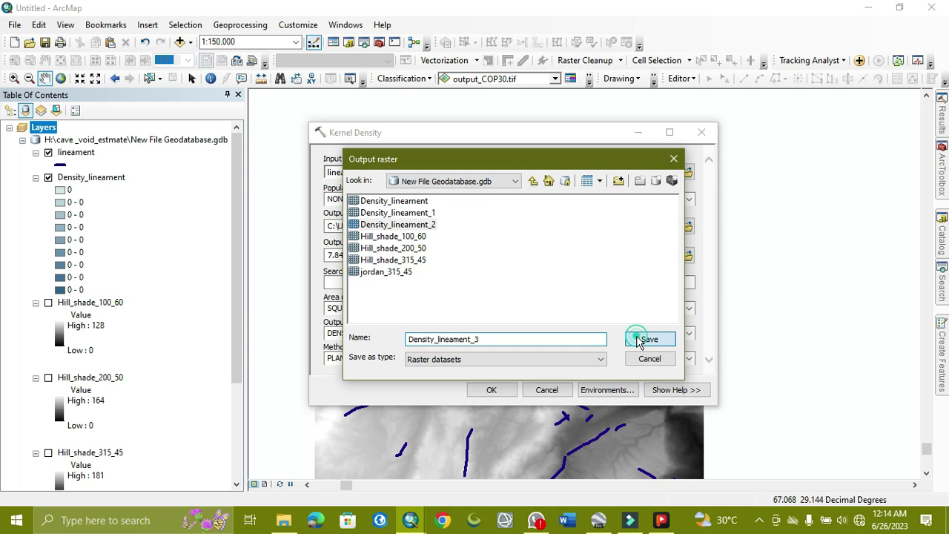
left_click(637, 339)
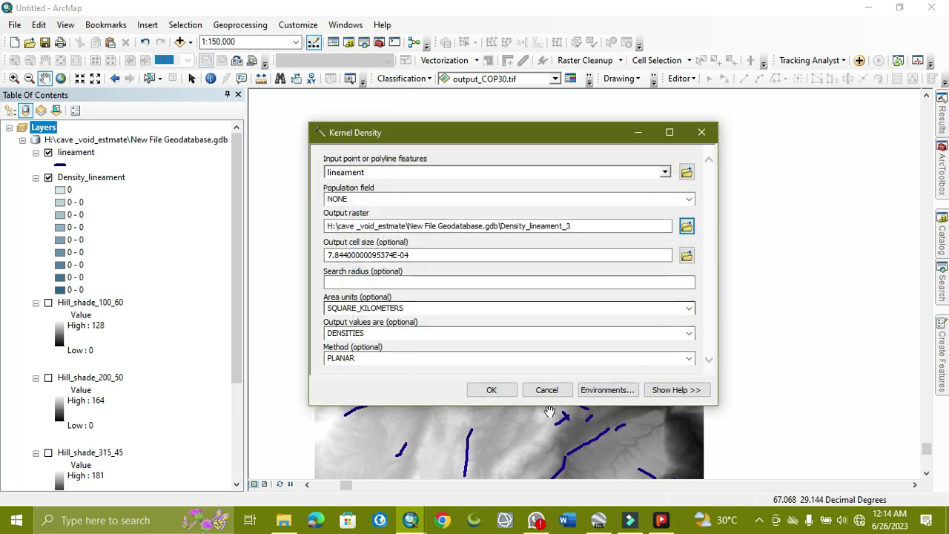
Run the configured Kernel Density tool and examine the resulting lineament density raster against the digitized lineaments across the study area.
left_click(490, 390)
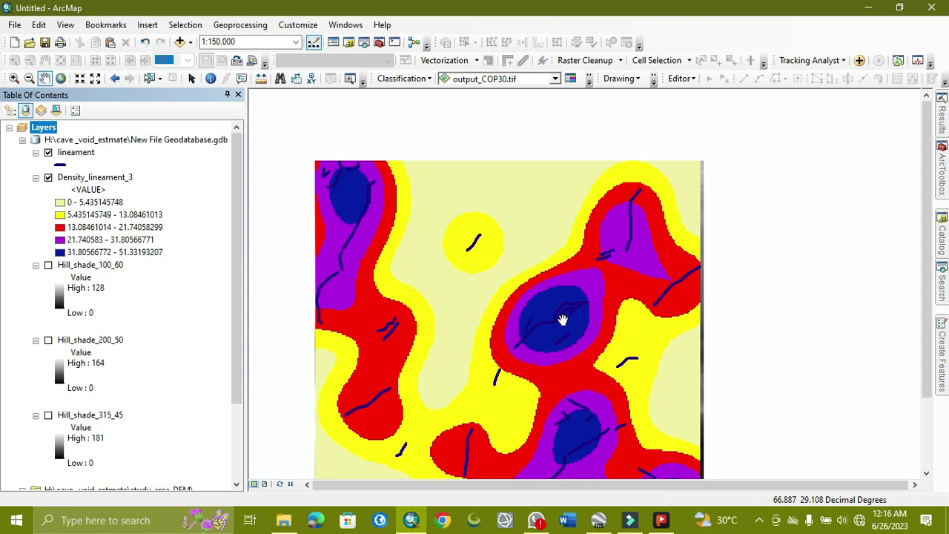
scroll(558, 321, "up", 3)
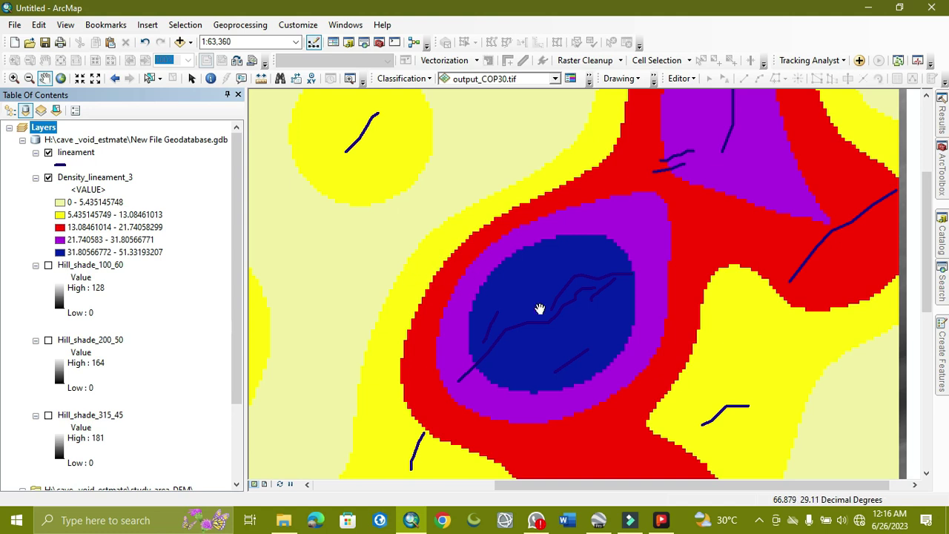
scroll(581, 331, "down", 4)
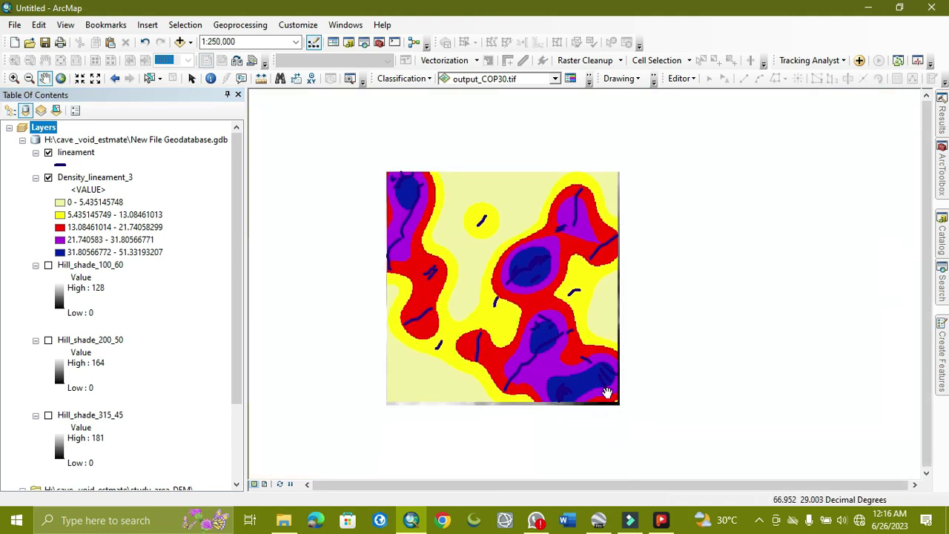
scroll(582, 381, "up", 2)
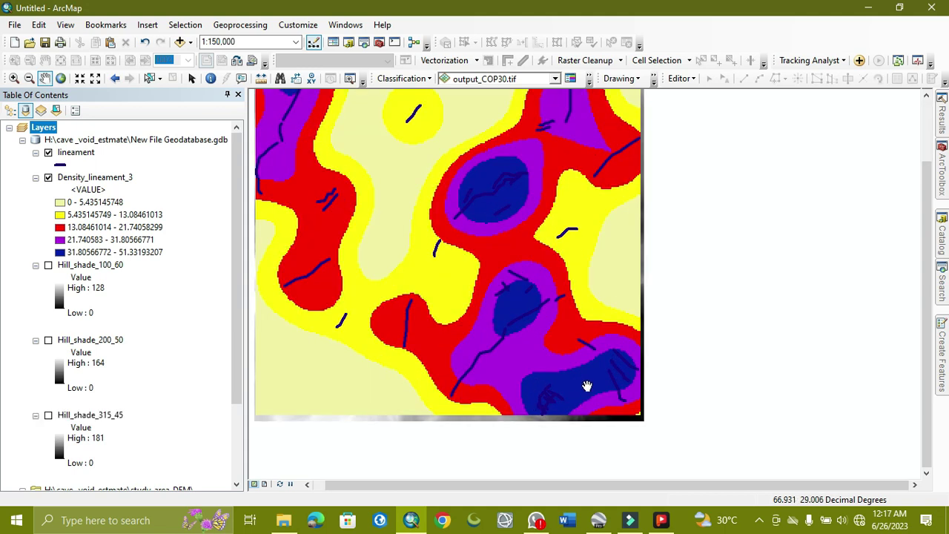
left_click_drag(429, 280, 479, 370)
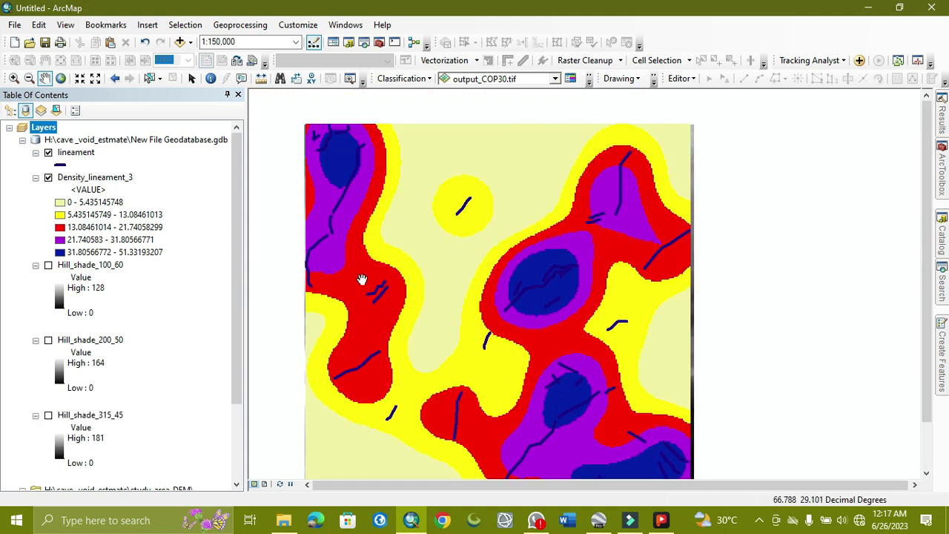
left_click_drag(391, 302, 413, 327)
scroll(464, 256, "down", 2)
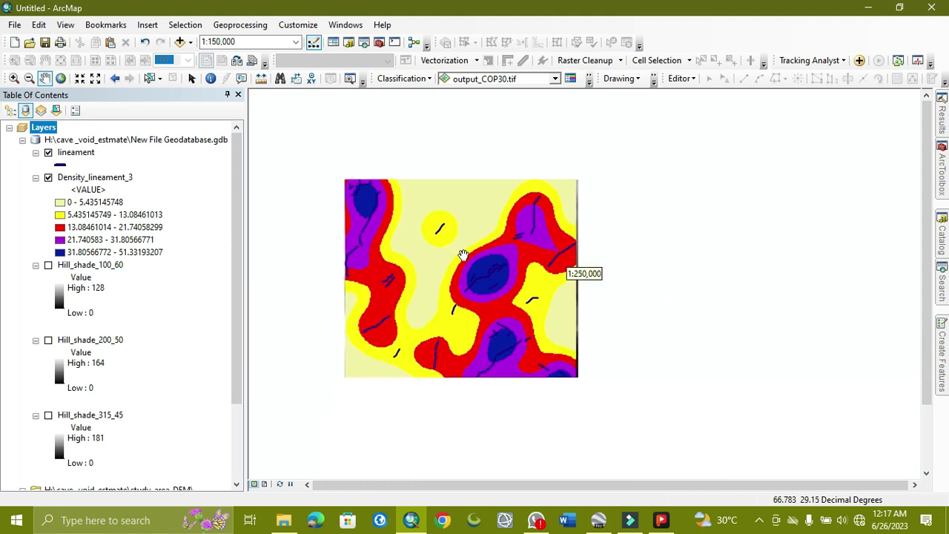